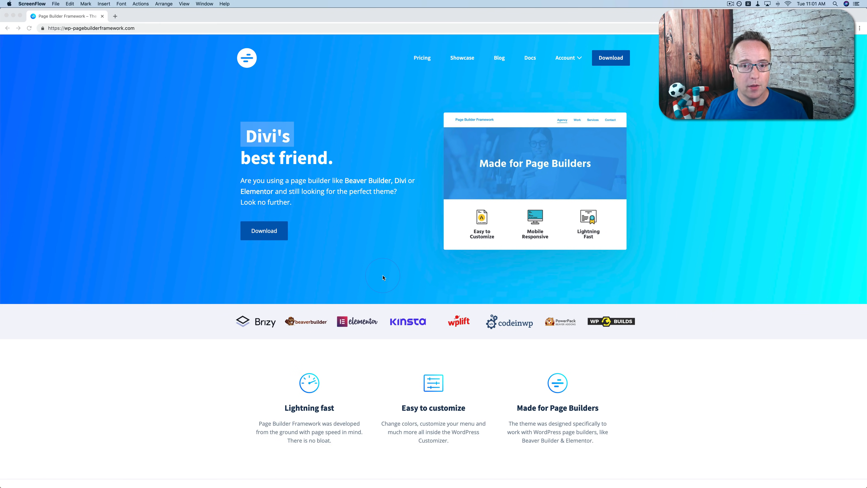
click(382, 277)
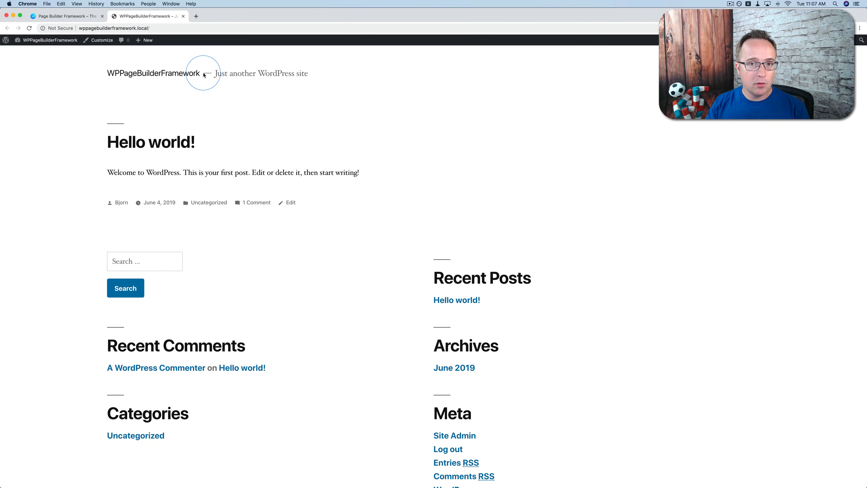
Search the WordPress theme directory for "page builder framework", then install and activate the Page Builder Framework theme
mouse_move(38, 40)
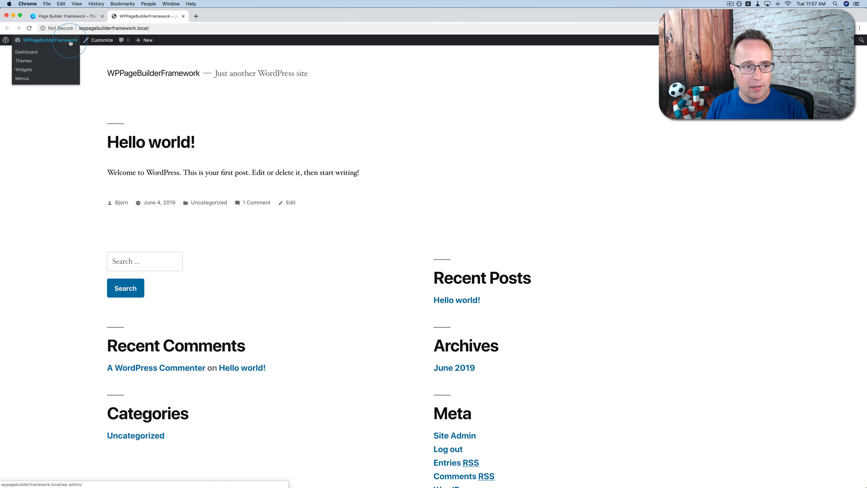
click(22, 61)
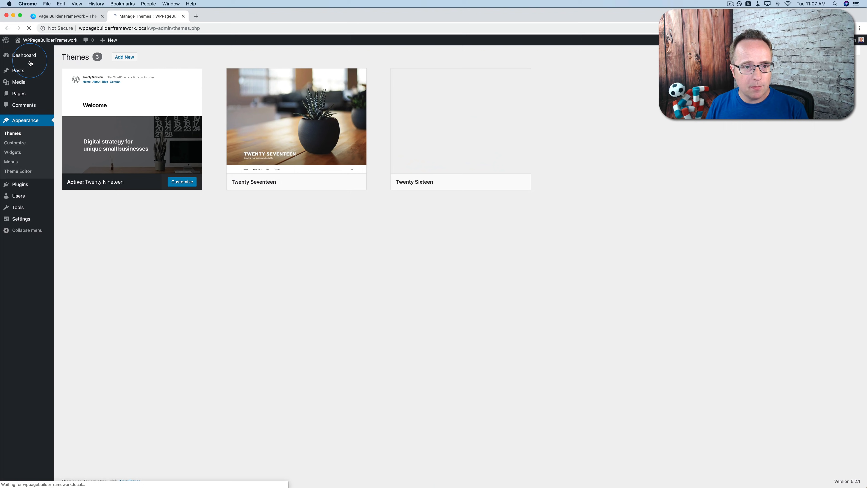
click(122, 58)
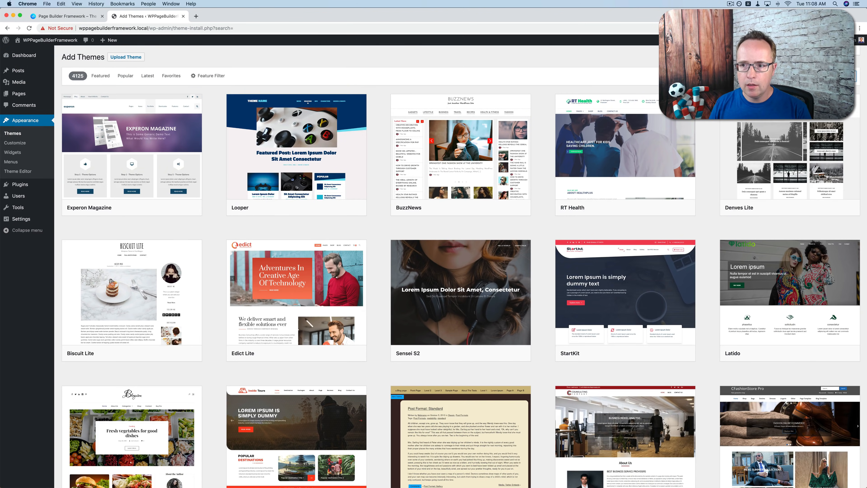
click(783, 76)
text(page)
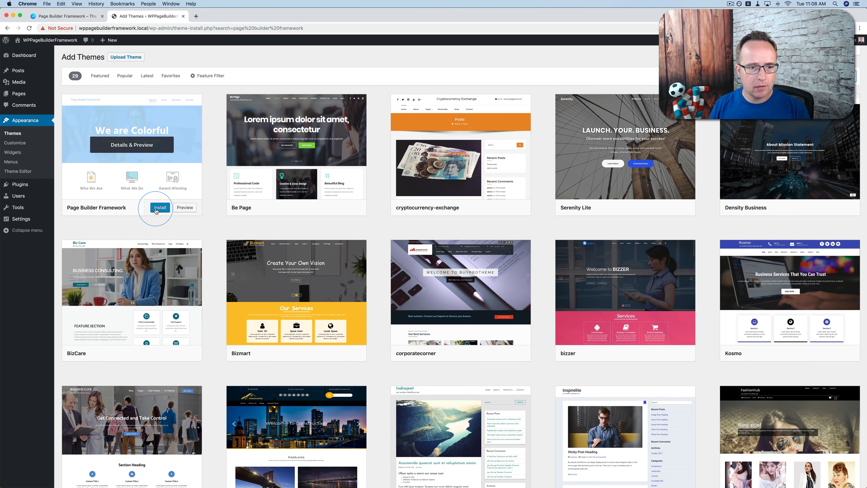
click(158, 208)
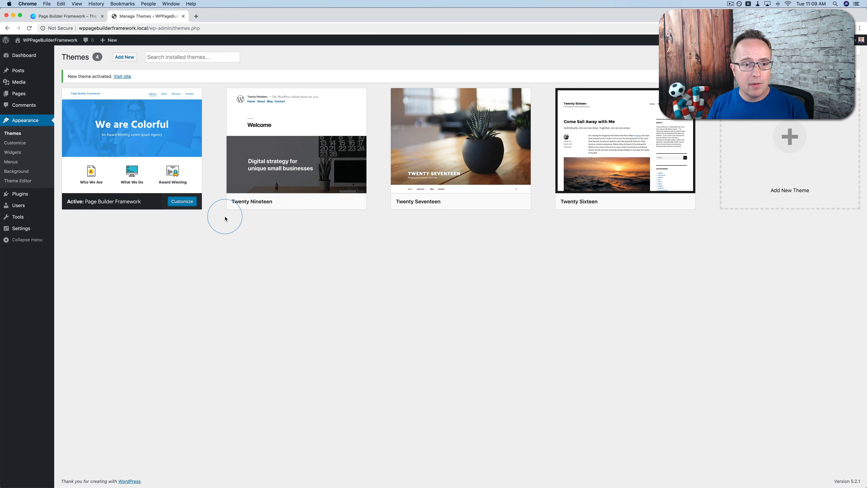
Open wp-pagebuilderframework.com/child-theme-generator in a new tab and examine the fields of the child theme generator form
key(super+t)
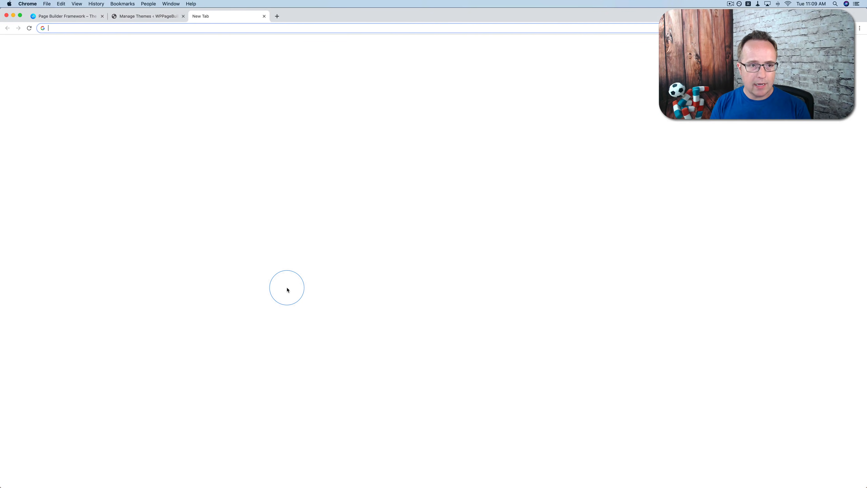
text(https://wp-pagebuilderframework.com/child-theme-generator/)
key(Return)
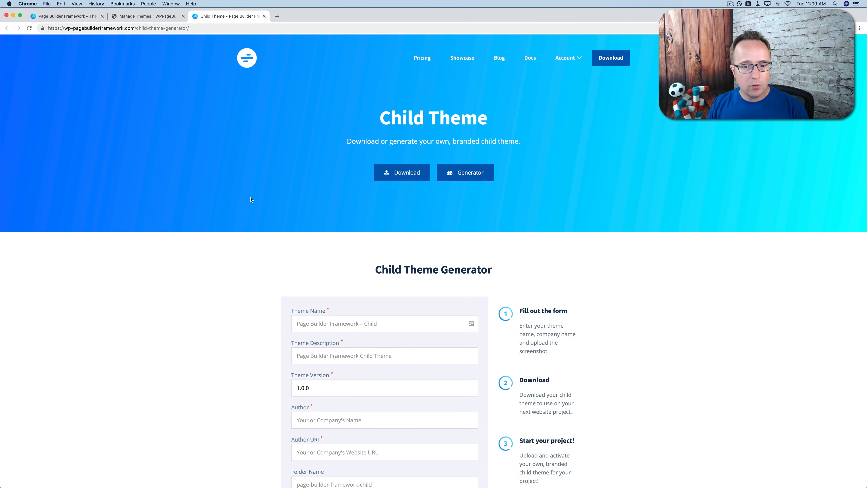
scroll(257, 213, down, 5)
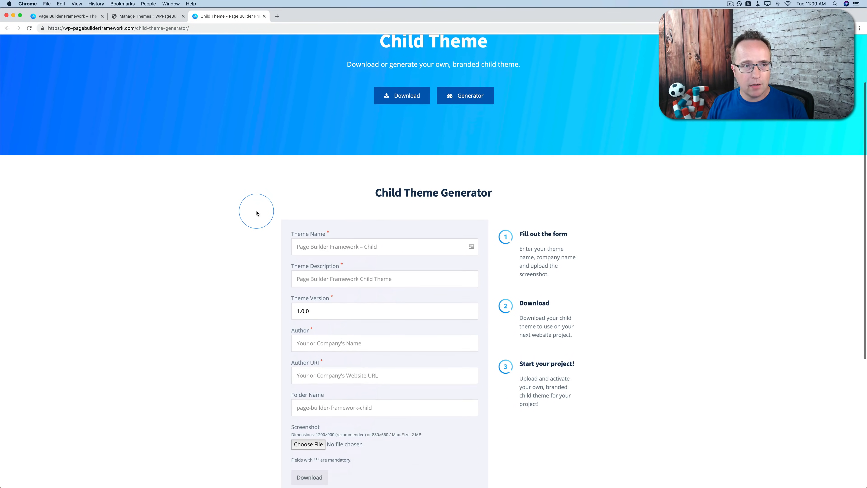
scroll(284, 139, down, 4)
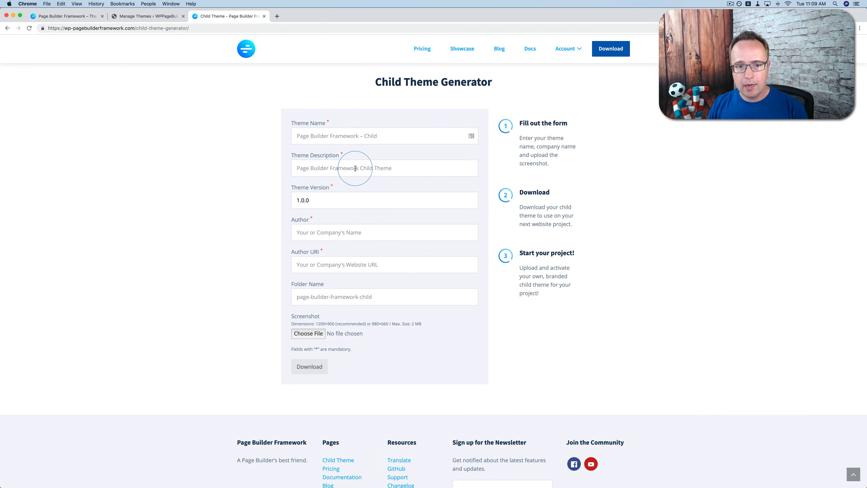
scroll(273, 192, down, 3)
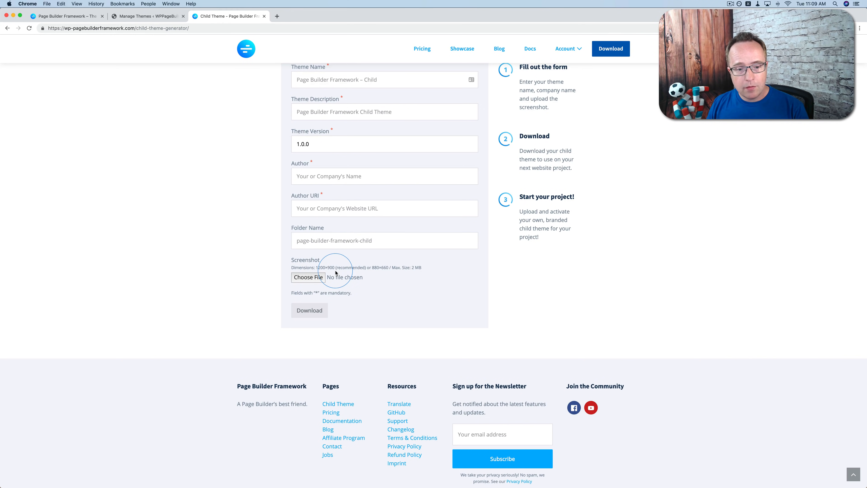
scroll(268, 294, up, 5)
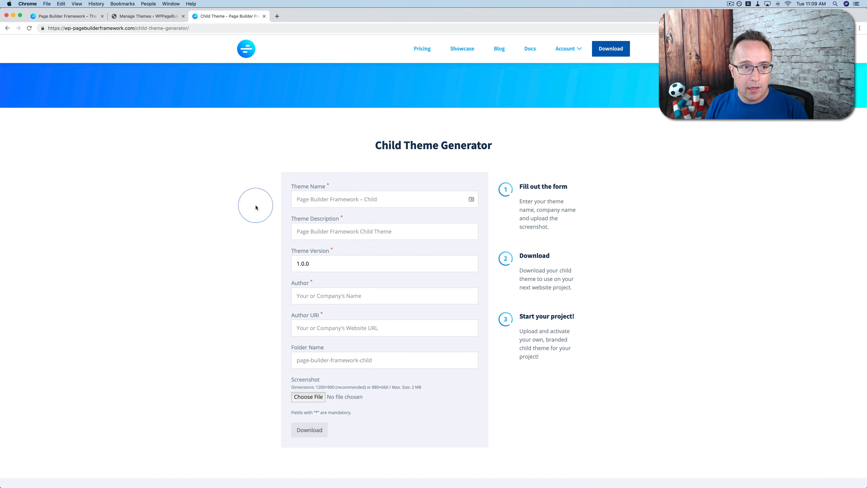
Return to the WordPress themes admin and open the form for uploading a new theme as a .zip file
click(66, 16)
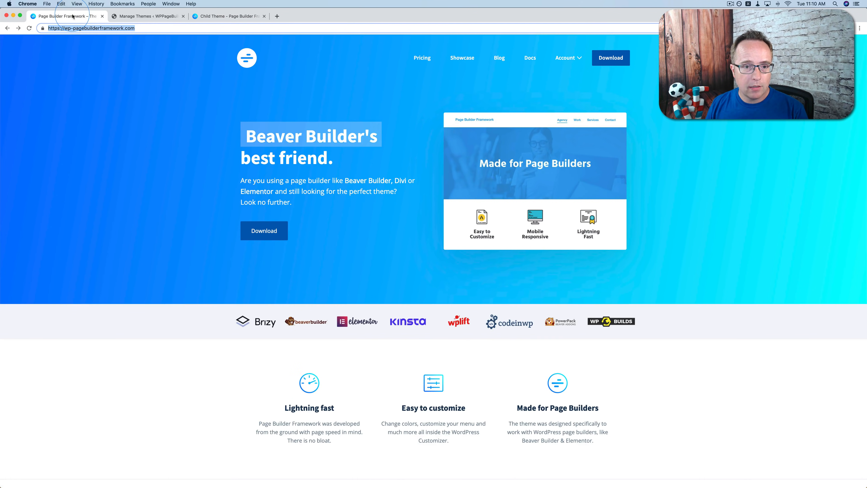
click(147, 16)
click(124, 57)
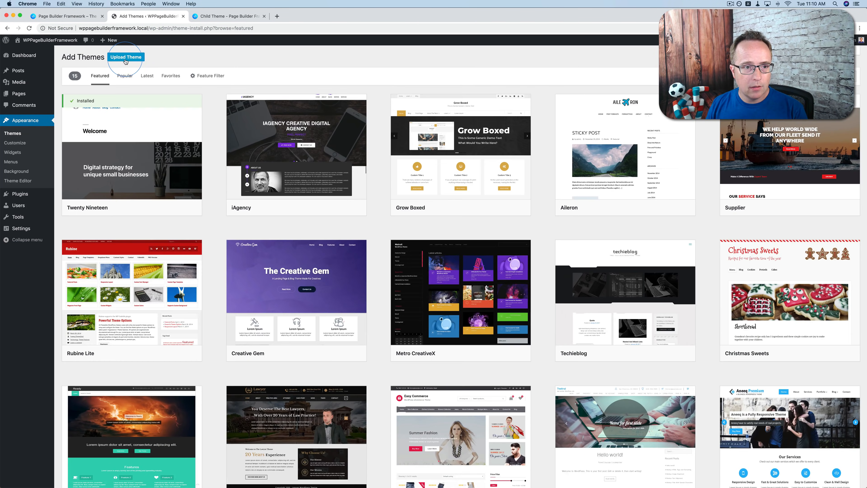
click(126, 57)
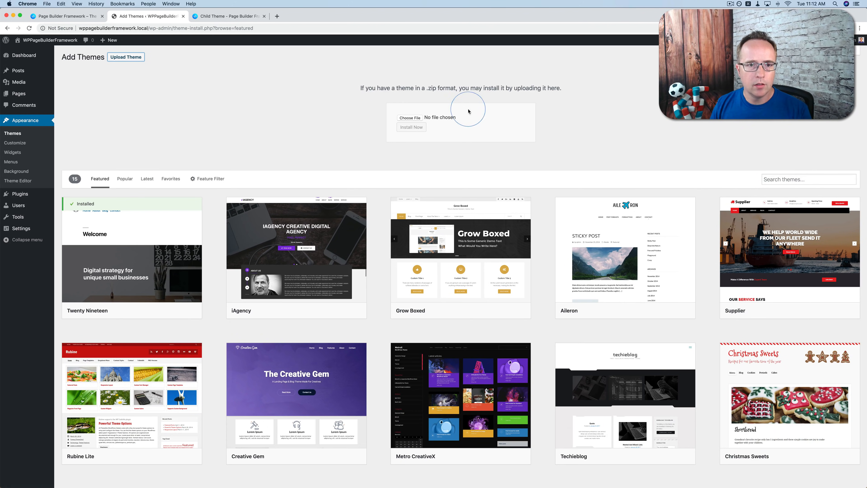
Open the tools.pingdom.com website speed test in a new browser tab
click(276, 16)
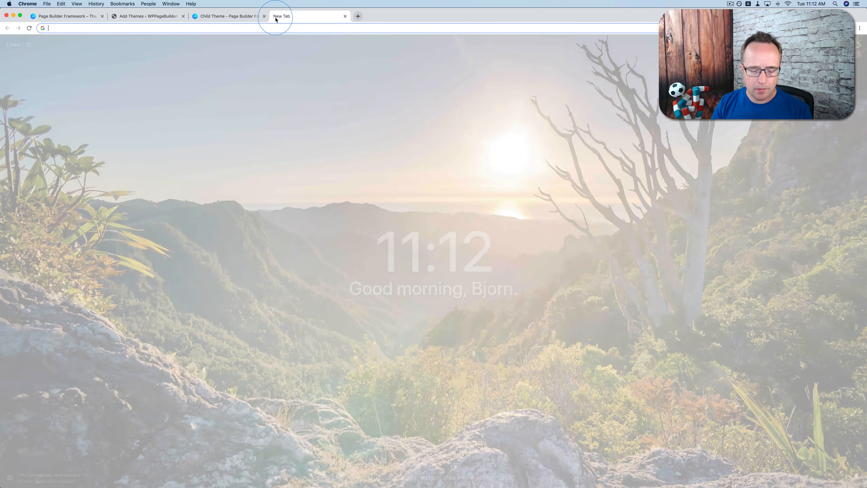
text(tools.pingdom)
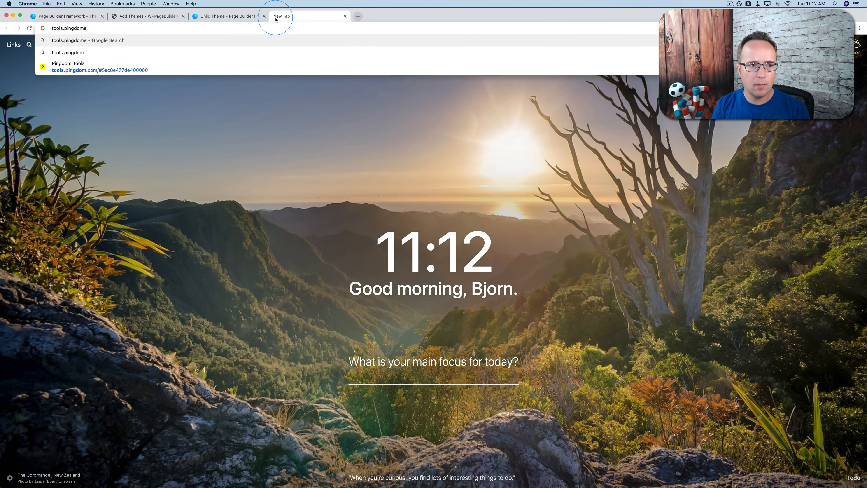
text(.com/#5ac8ec5471800000)
key(Return)
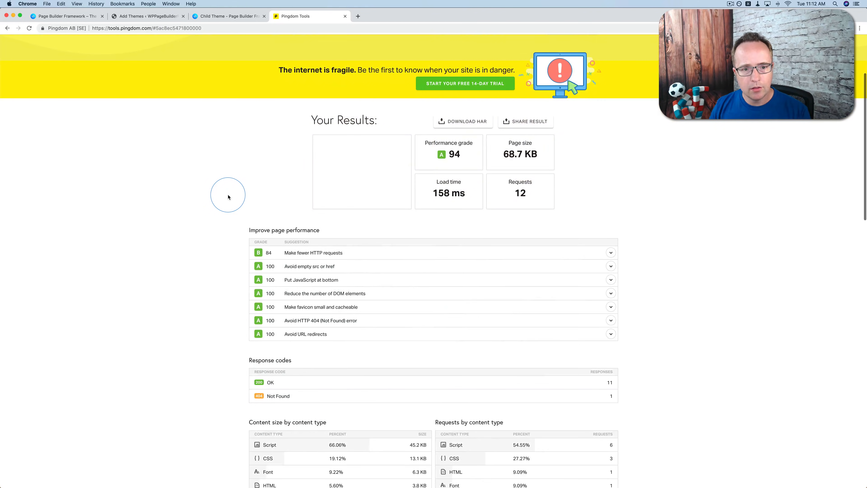
Examine the page size and load time in the Pingdom speed test results
scroll(229, 197, down, 1)
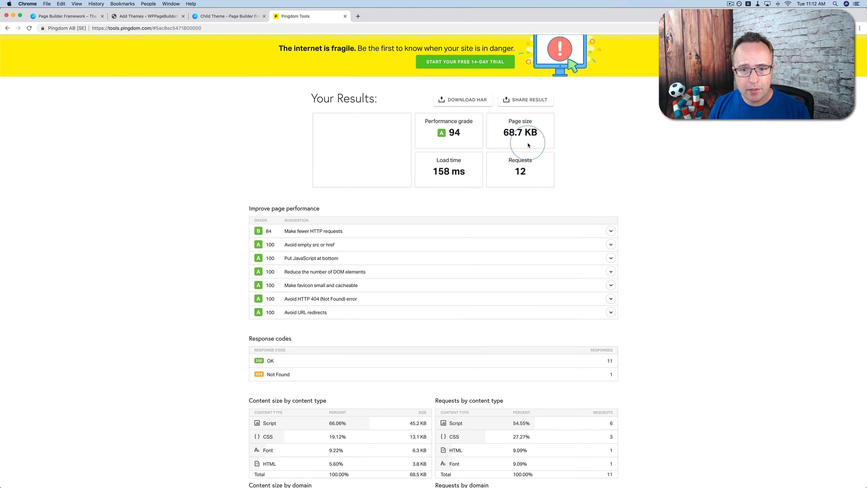
drag(502, 132, 522, 134)
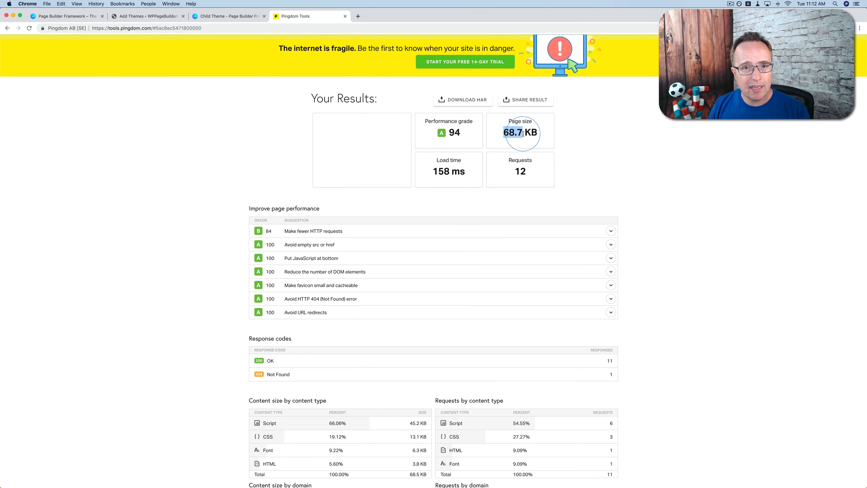
double_click(441, 171)
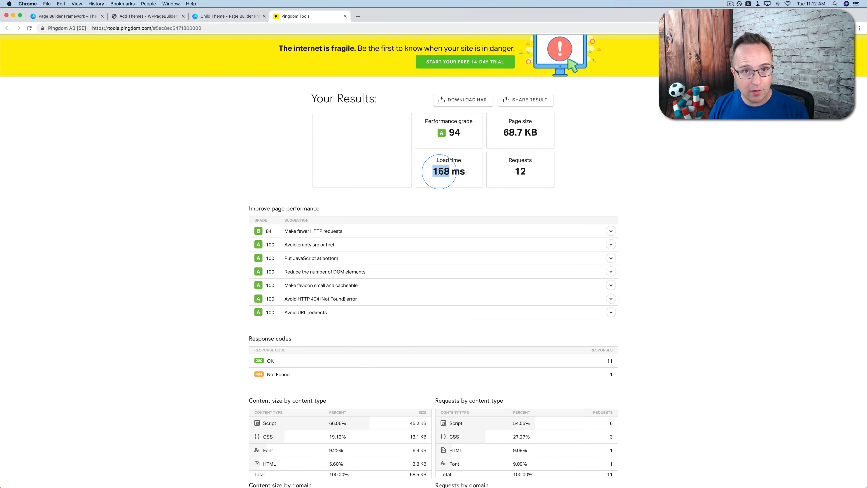
drag(437, 171, 464, 171)
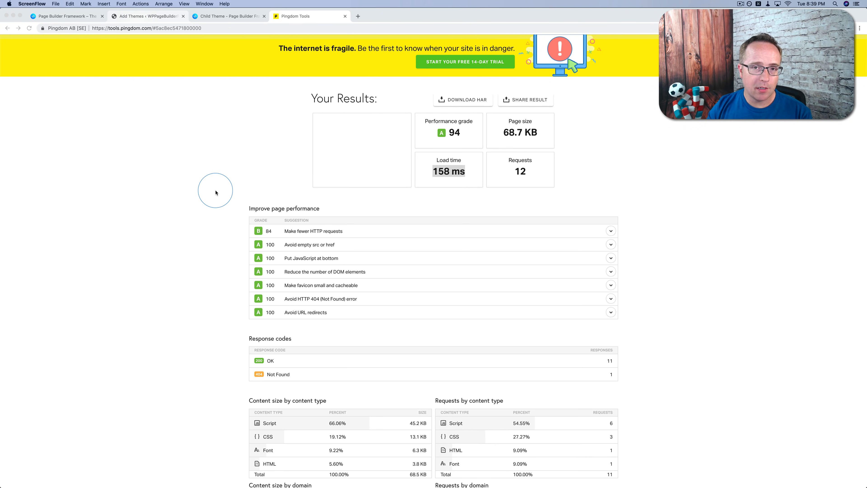
Open Sample Post 4 from the WordPress posts list for editing and look through its content
click(149, 16)
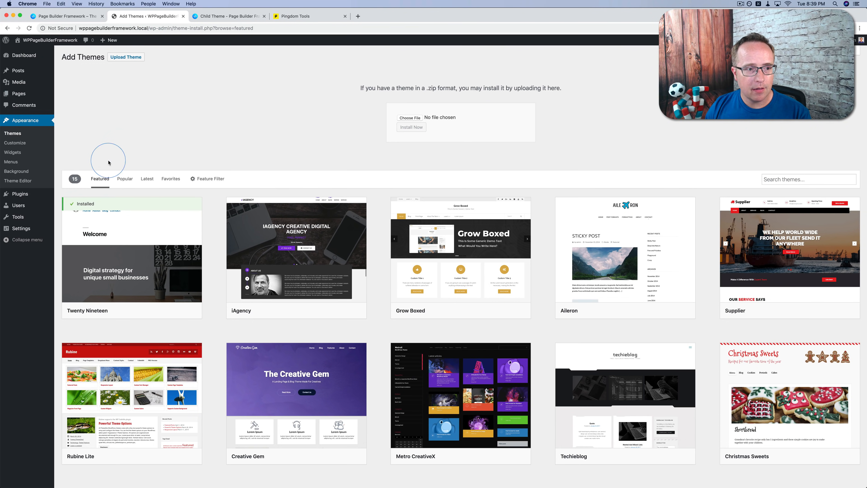
click(16, 72)
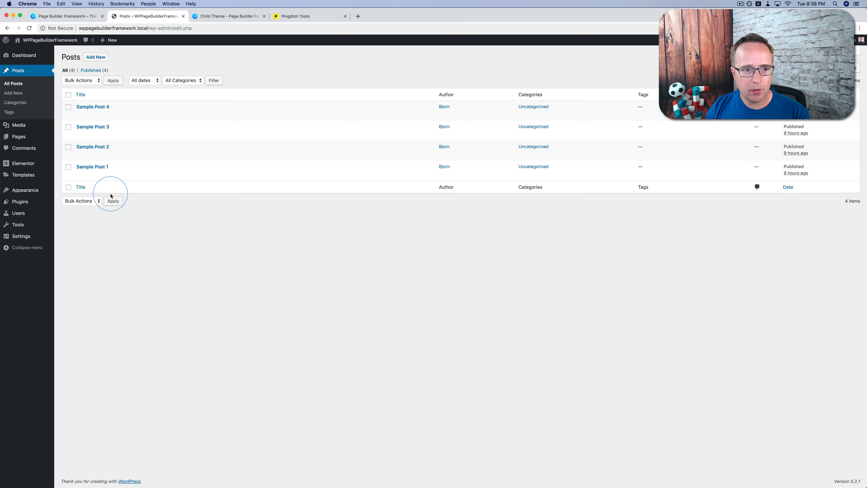
click(80, 114)
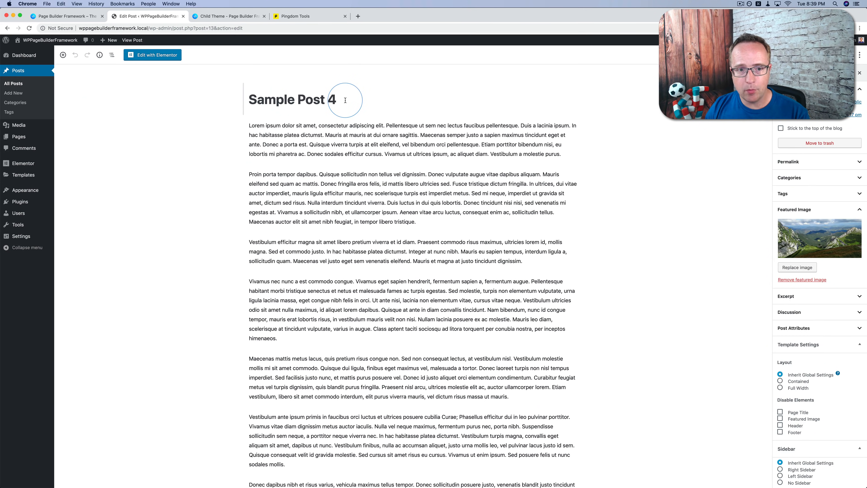
scroll(290, 201, down, 5)
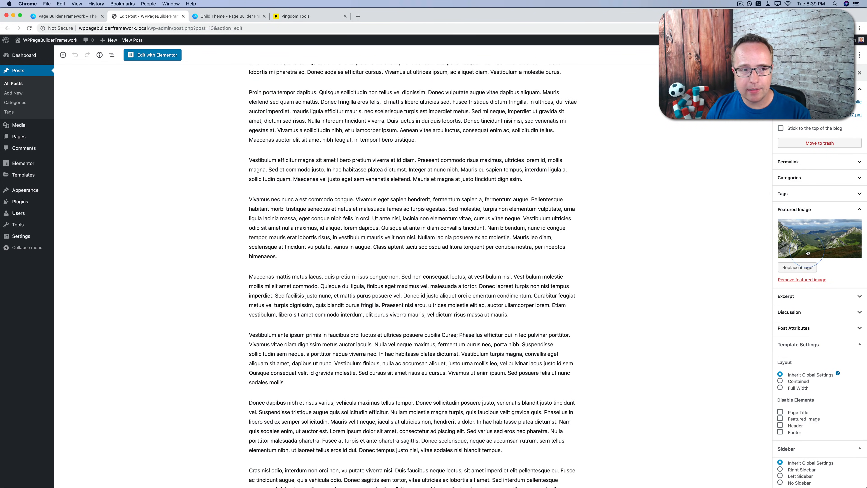
Review the site's pages, its installed plugins and the structure of the Main Nav menu
click(19, 137)
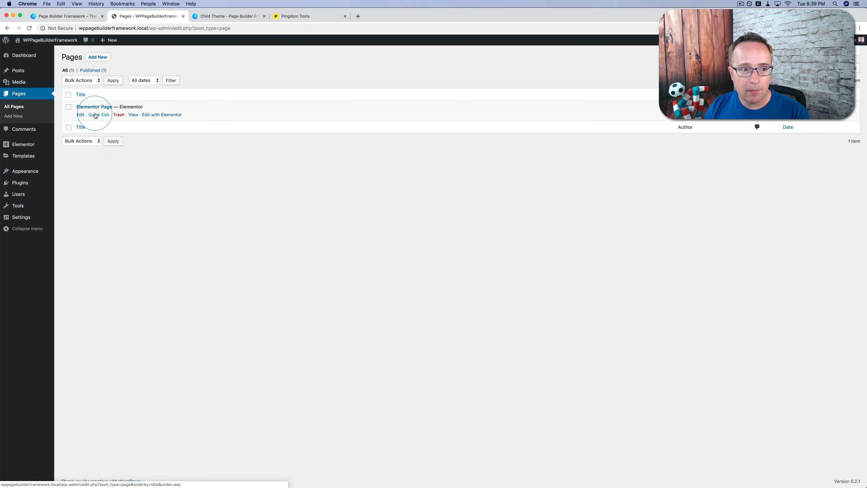
mouse_move(18, 183)
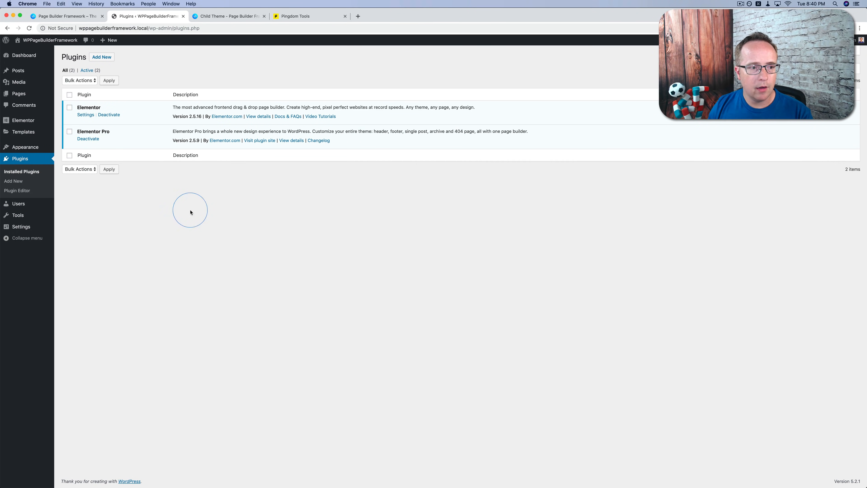
mouse_move(20, 149)
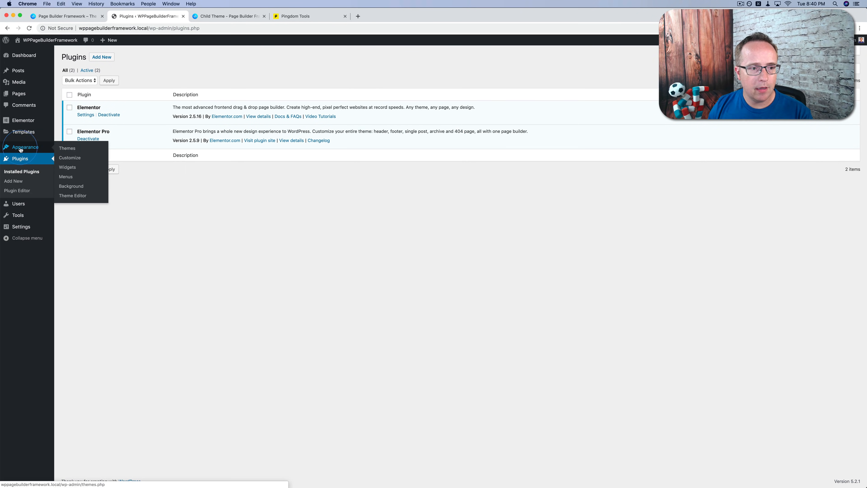
click(66, 177)
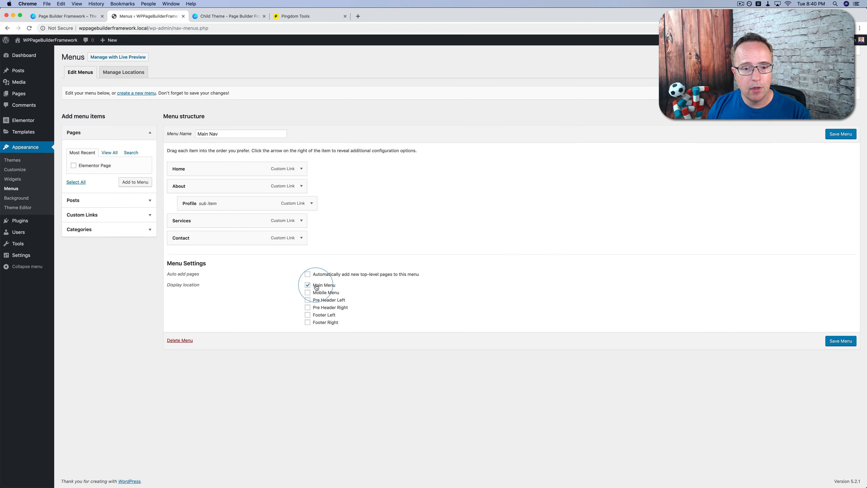
Open the General layout settings in the theme customizer
click(13, 171)
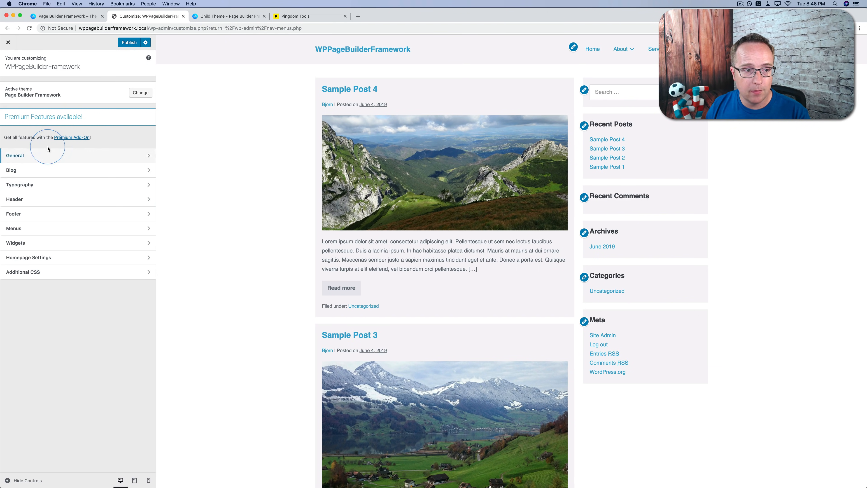
click(17, 155)
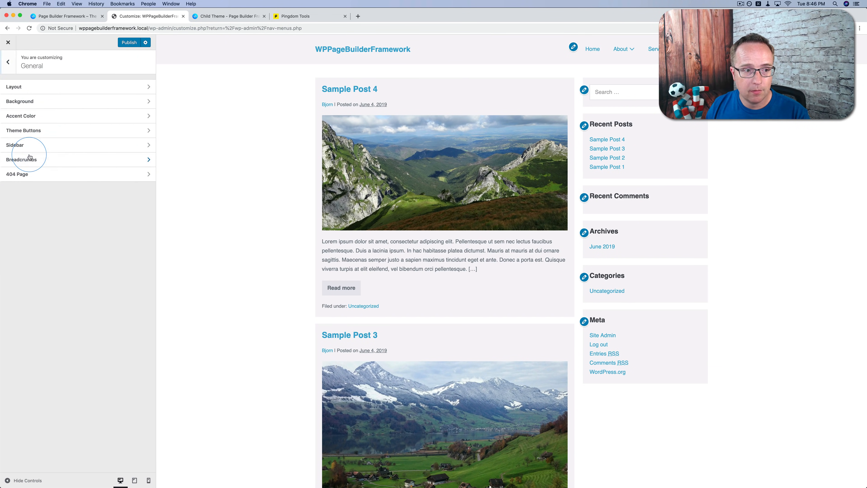
click(103, 86)
Try a page width of 1800px in the layout settings
click(27, 102)
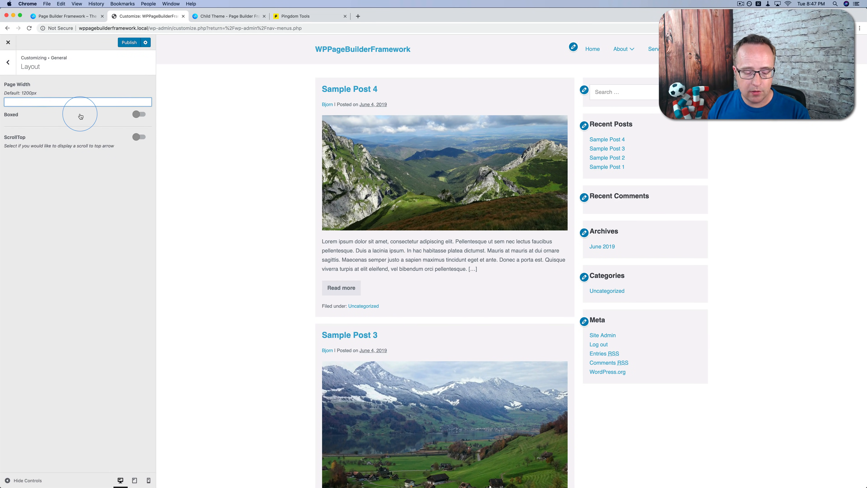
text(180)
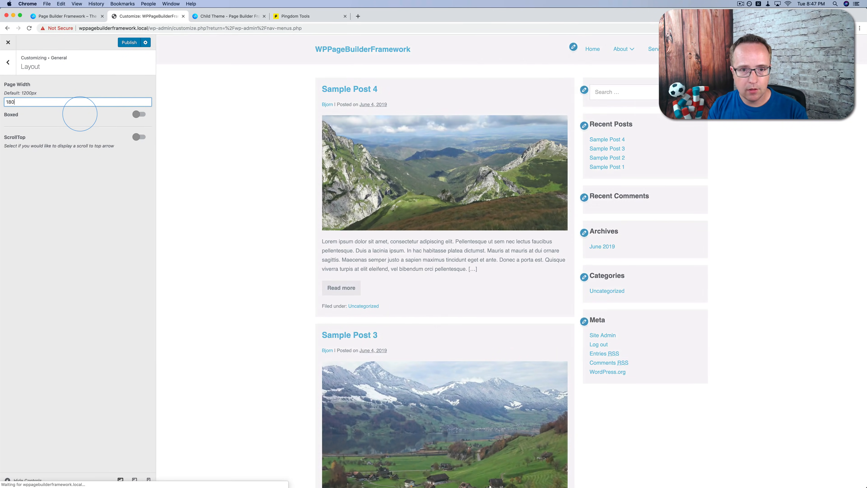
text(0px)
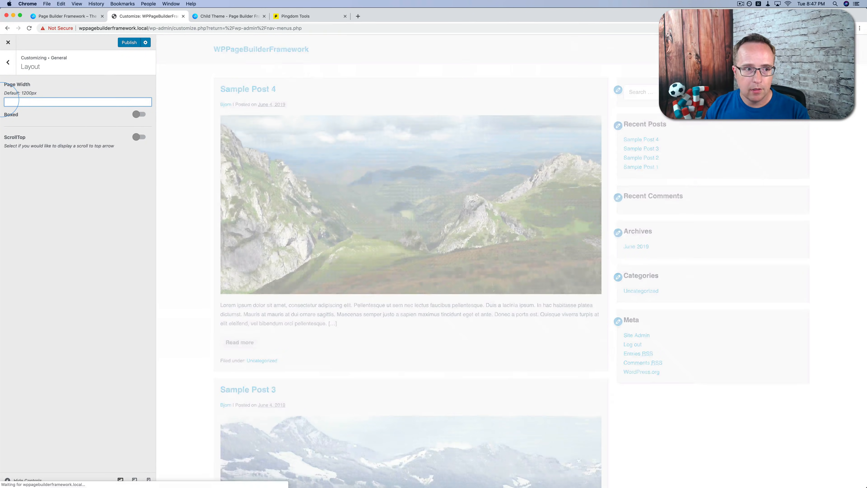
Turn on the boxed page layout
click(138, 115)
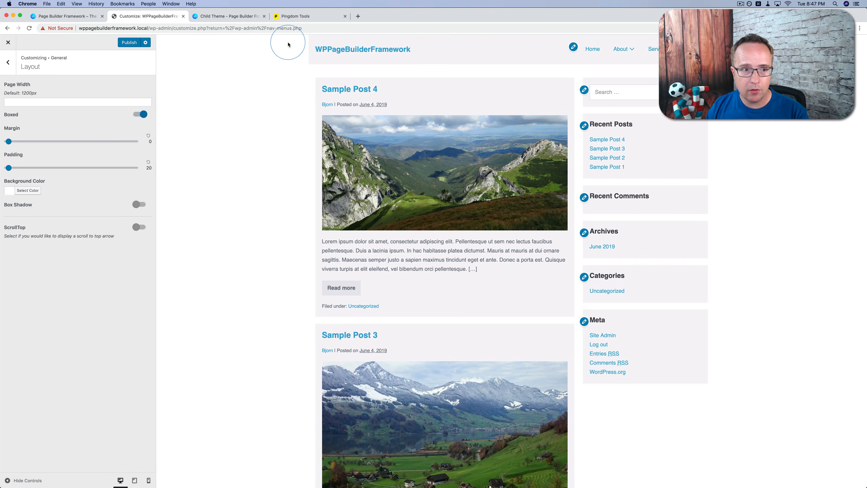
Switch the boxed page layout off and on to compare the preview, leaving it off
click(141, 115)
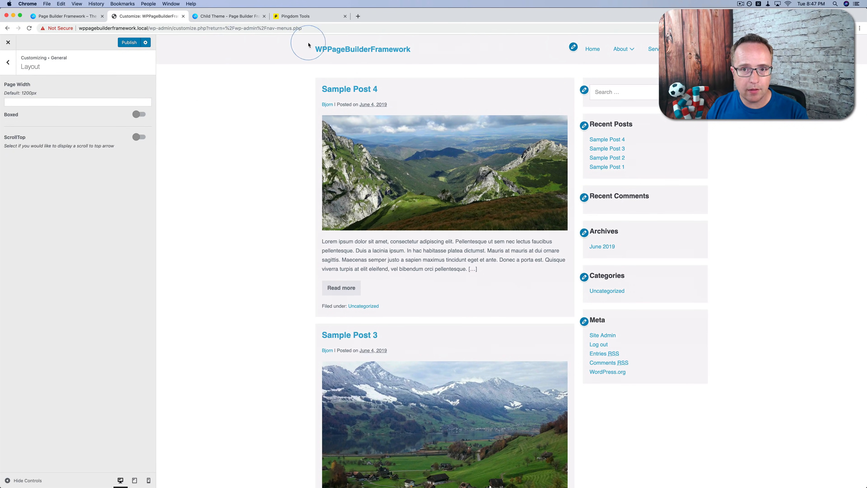
click(139, 114)
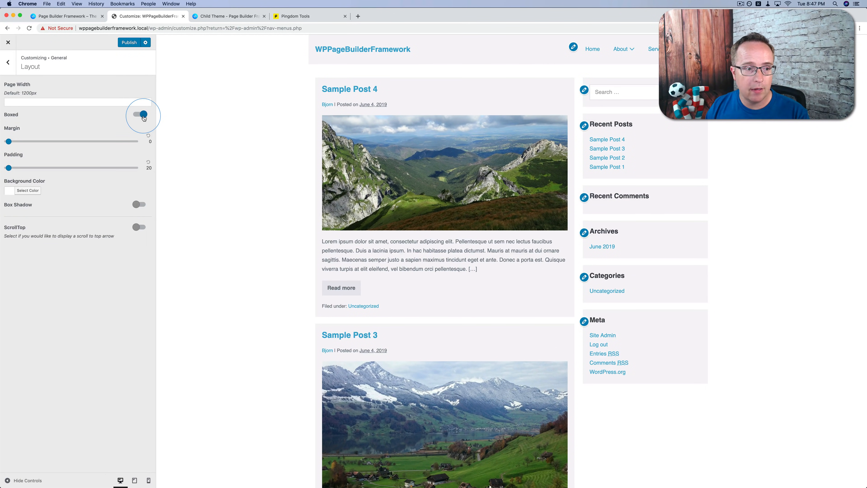
click(139, 114)
Turn on ScrollTop and test its arrow by returning to the top of the previewed blog page
click(136, 138)
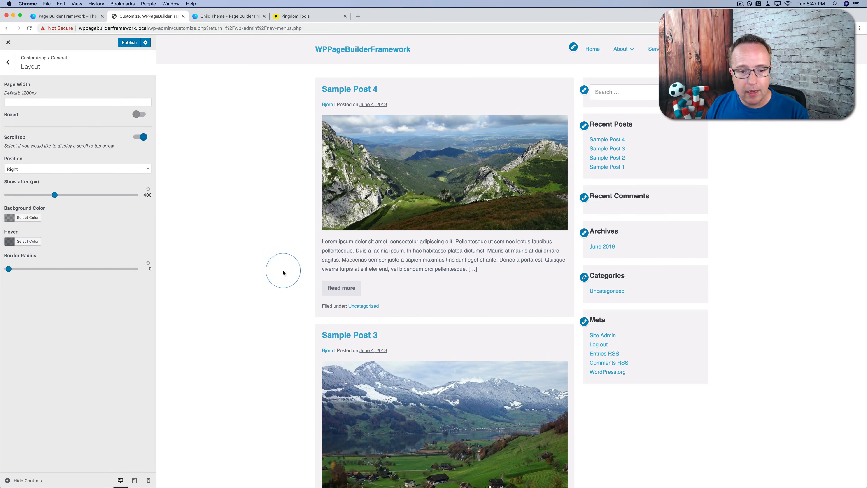
scroll(274, 273, down, 2)
scroll(273, 274, down, 10)
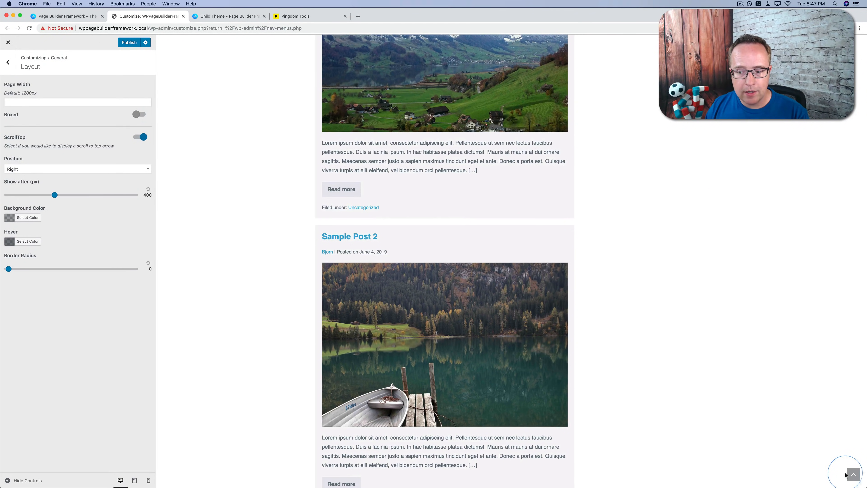
click(849, 475)
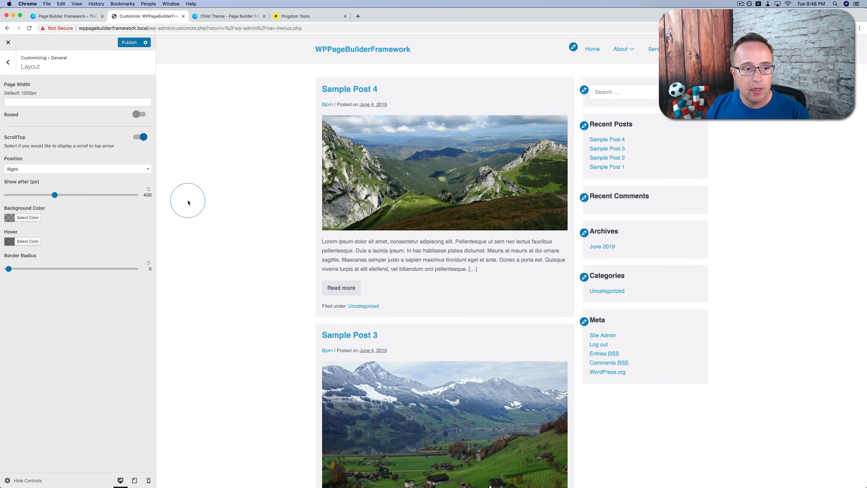
Try showing the scroll-to-top arrow after 50 px and check it in the preview
drag(55, 194, 5, 193)
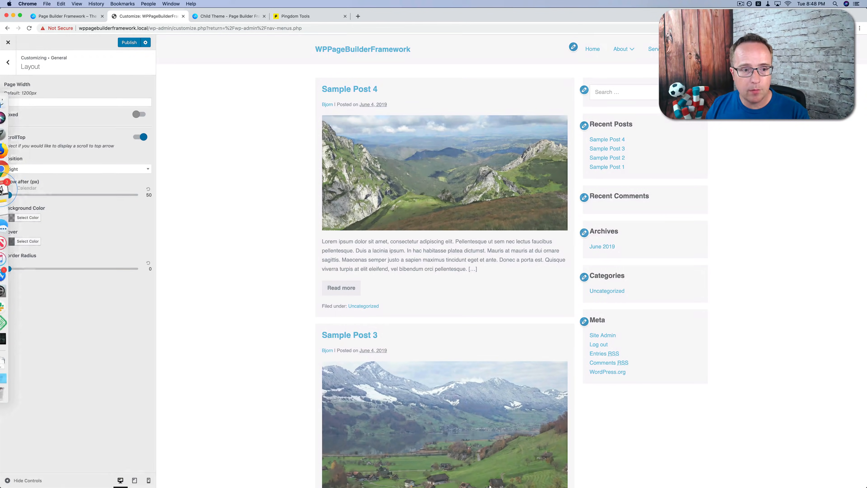
scroll(238, 222, down, 5)
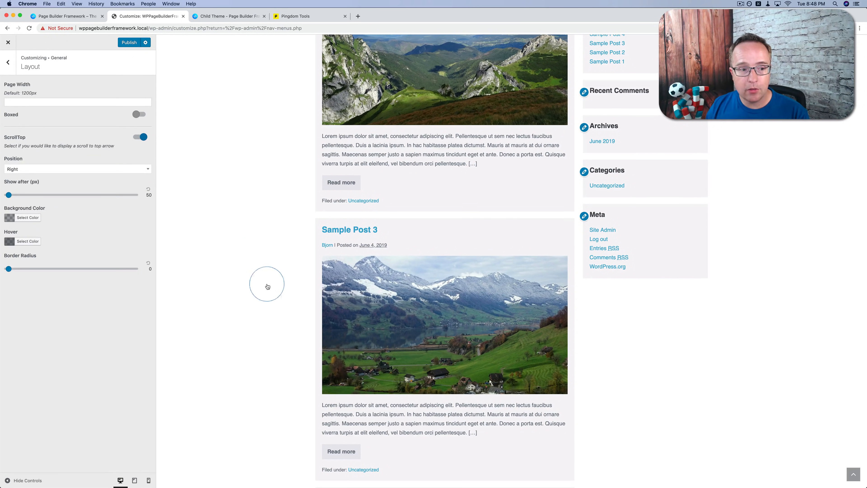
Set the scroll-to-top arrow to show after 398 px and give it a border radius of 71
drag(16, 195, 54, 200)
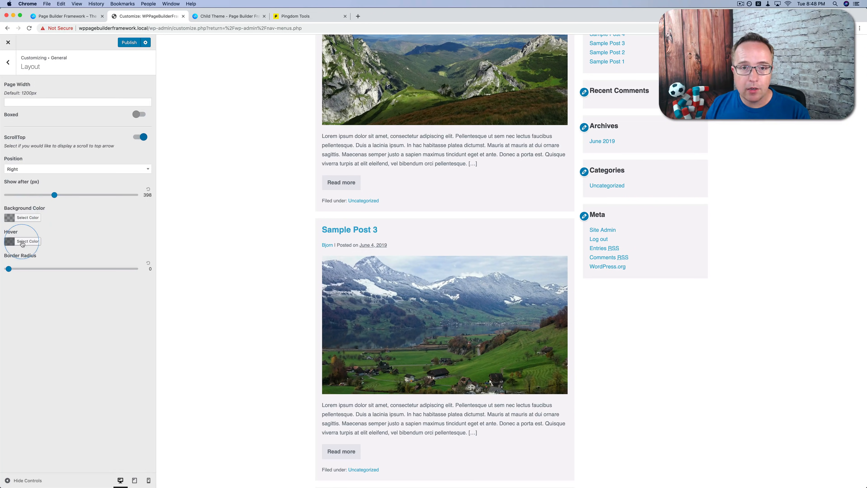
scroll(206, 328, down, 5)
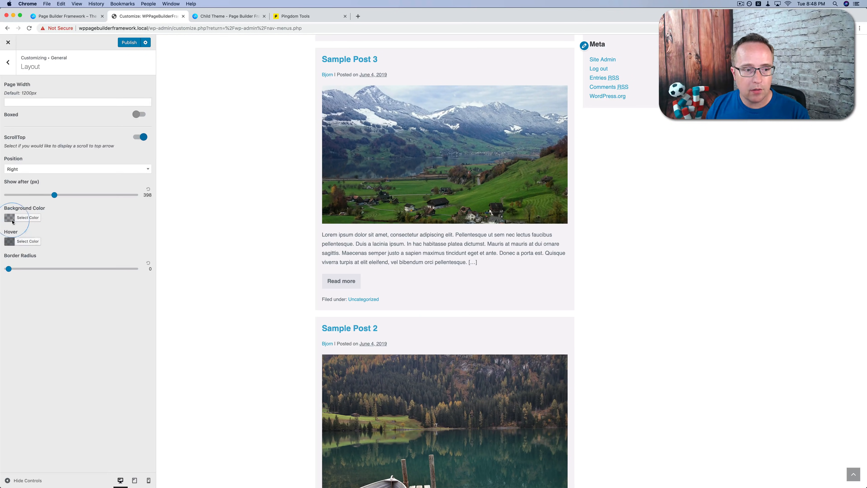
drag(9, 270, 97, 268)
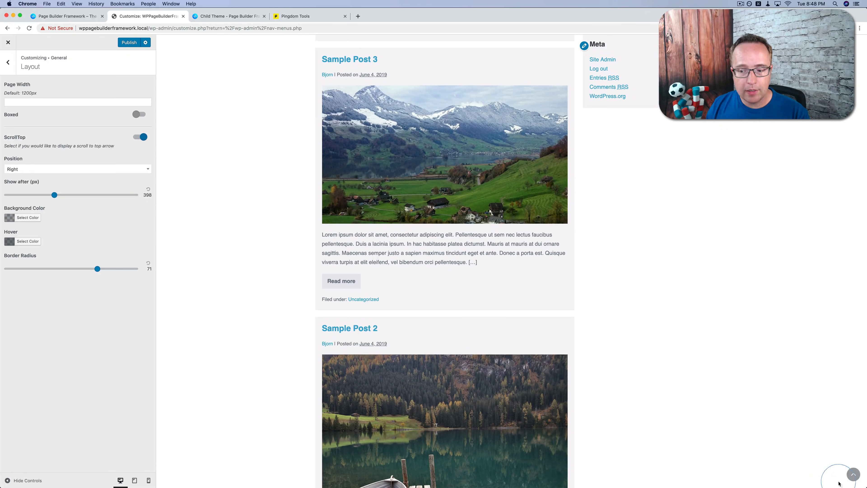
Set the site's background color to #f3f5f7 in the General background settings
click(8, 62)
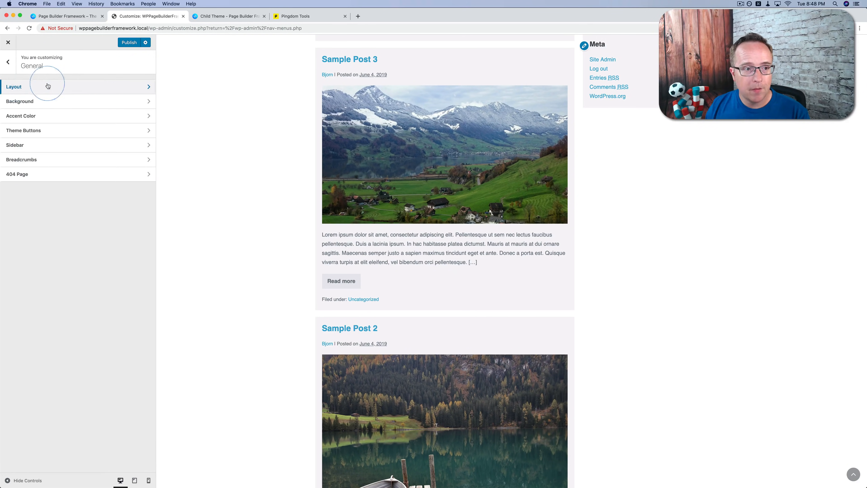
click(86, 104)
scroll(234, 169, up, 10)
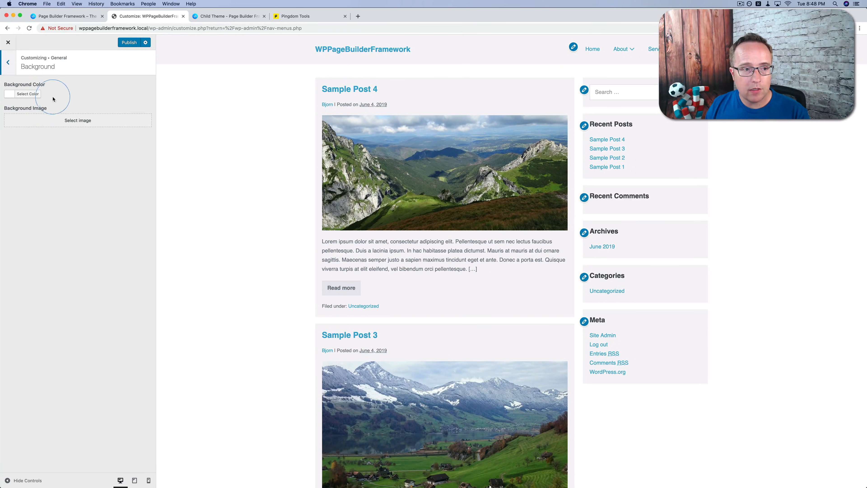
click(38, 95)
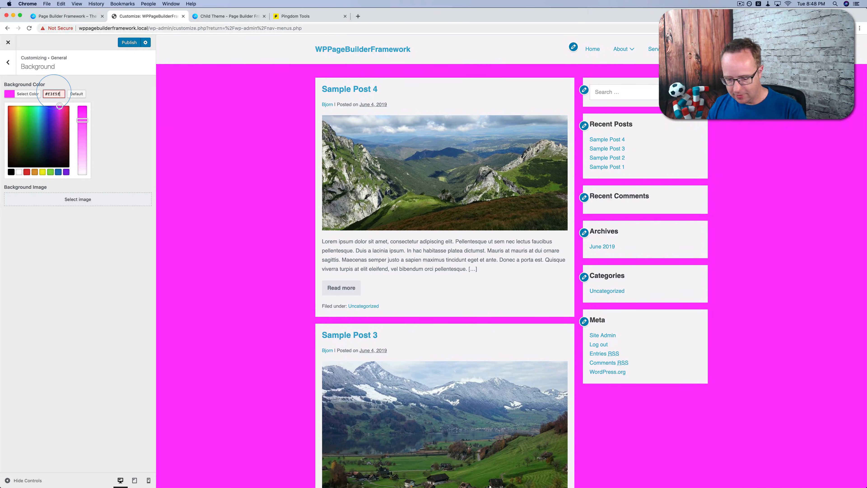
text(7)
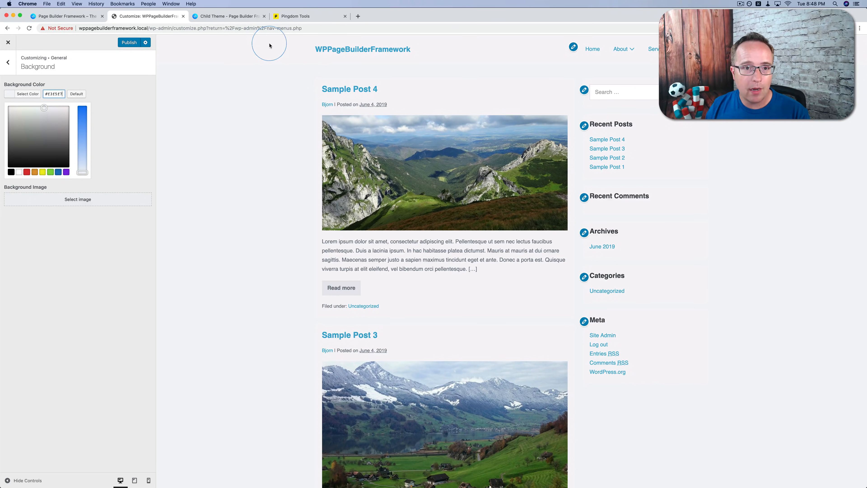
Open the General sidebar settings and review the available sidebar positions
click(15, 65)
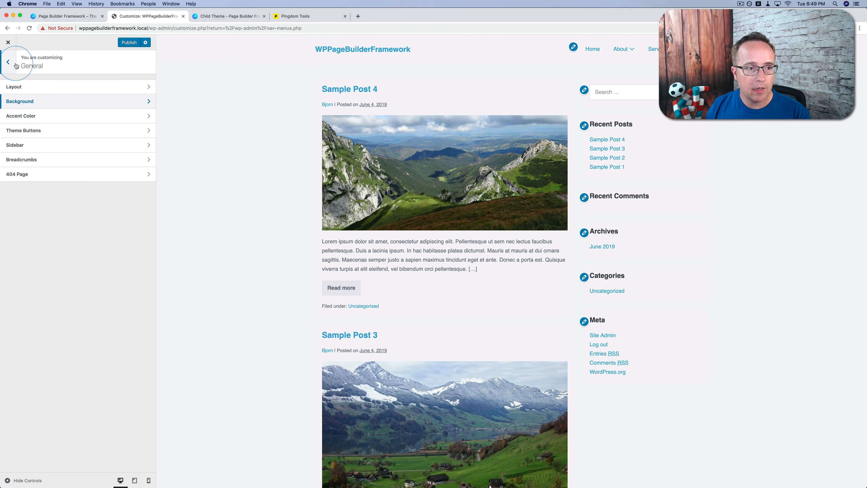
click(31, 145)
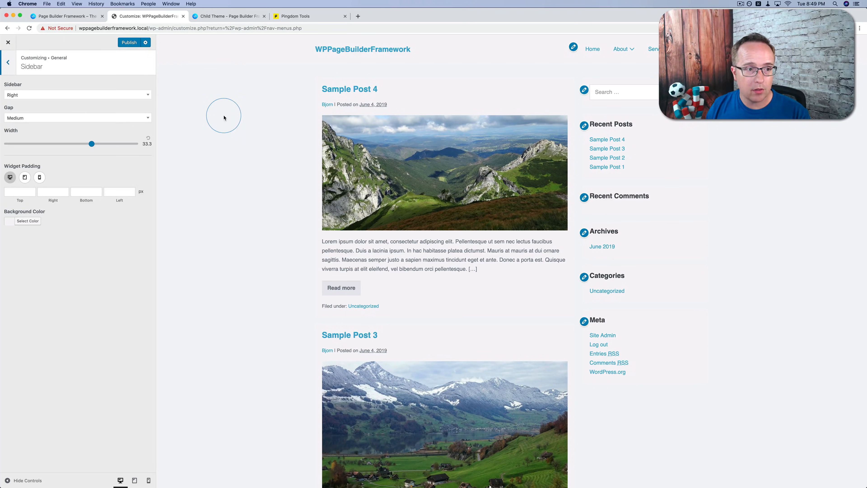
click(109, 95)
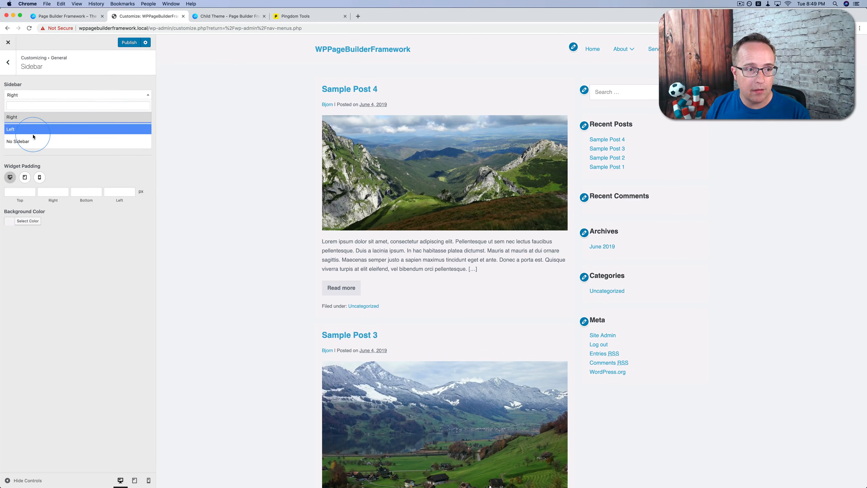
Try an xLarge gap between the content and the sidebar and return it to Medium
click(135, 119)
click(136, 119)
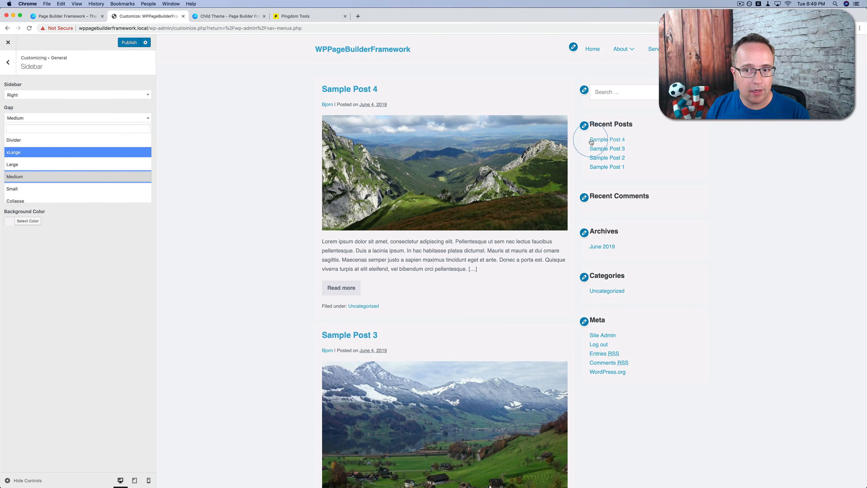
scroll(92, 178, down, 1)
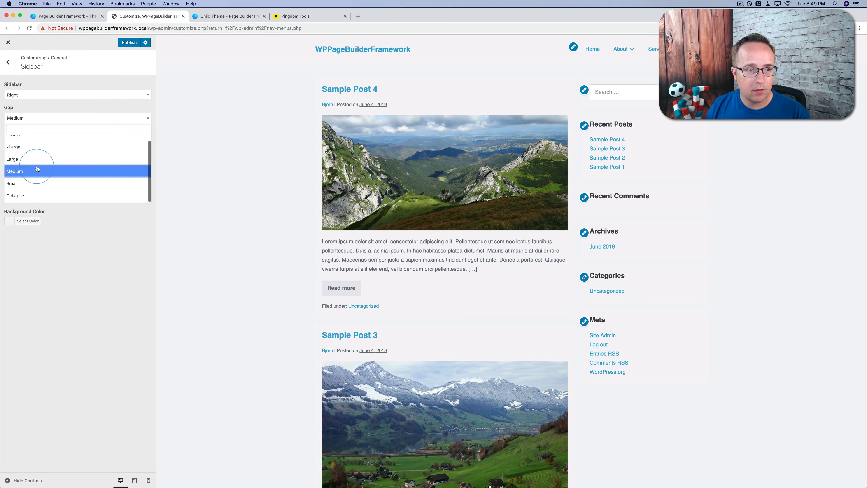
click(21, 147)
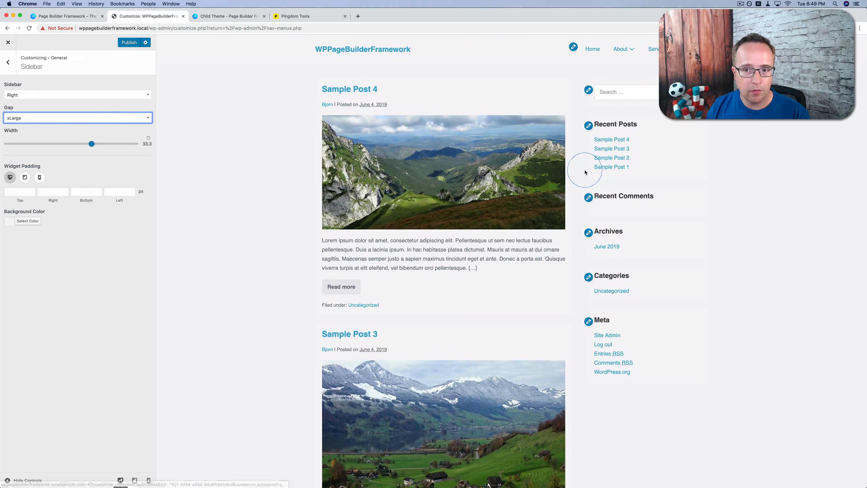
click(92, 118)
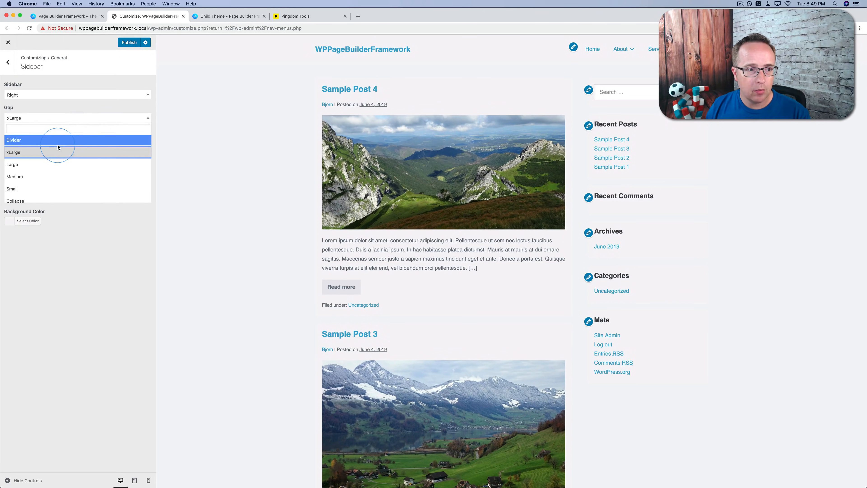
click(43, 176)
click(92, 145)
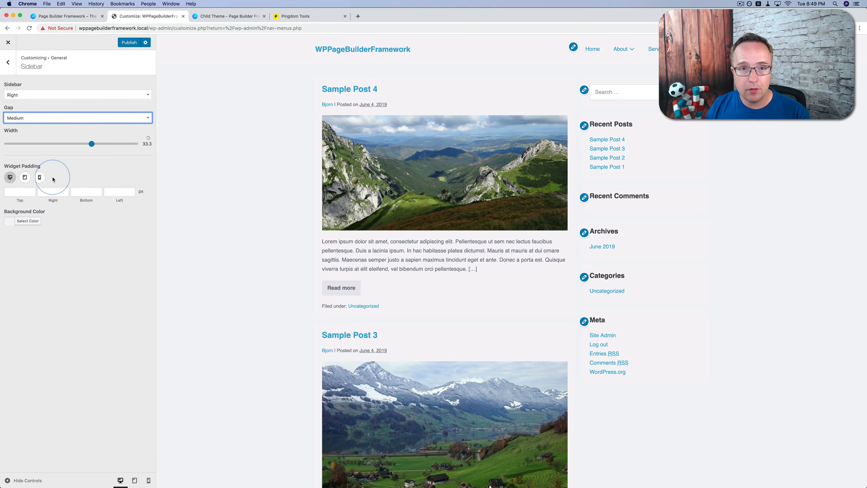
Set the sidebar widgets' background color to white (#ffffff)
click(27, 221)
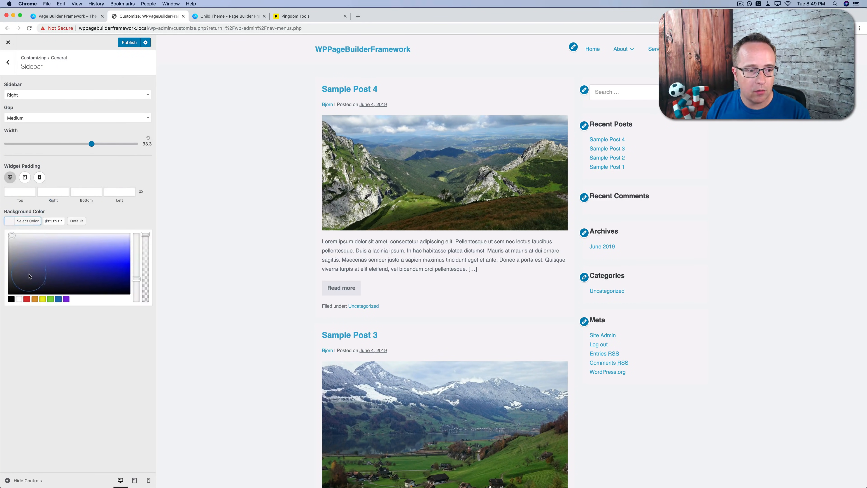
click(19, 299)
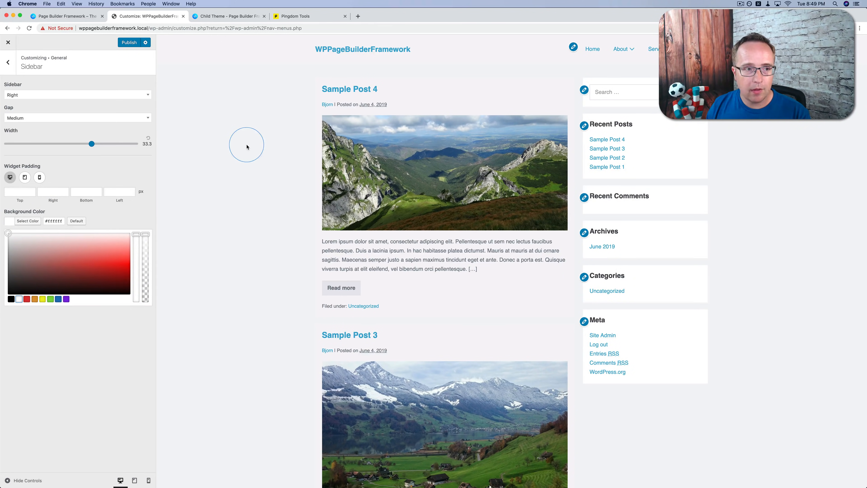
Turn on breadcrumbs in the General breadcrumb settings
click(8, 62)
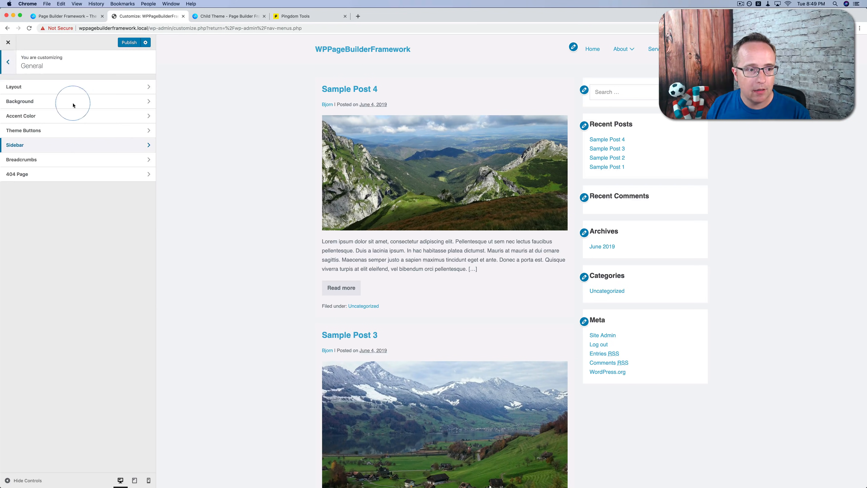
click(56, 160)
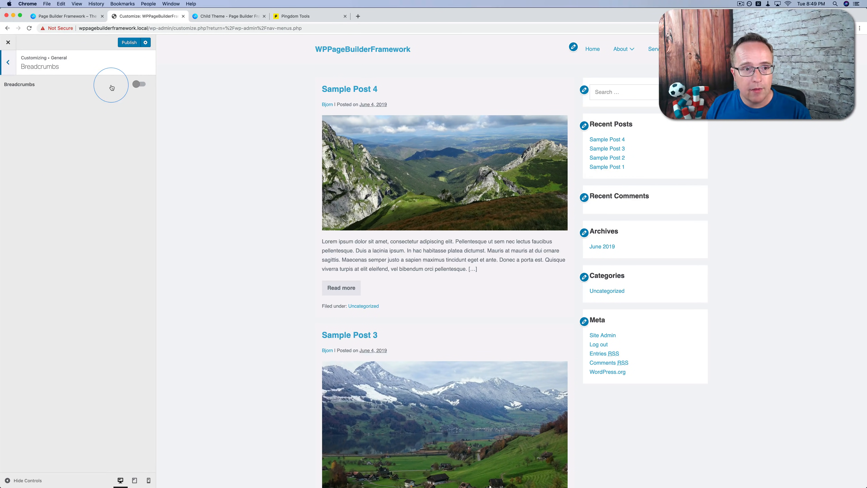
click(138, 85)
click(138, 86)
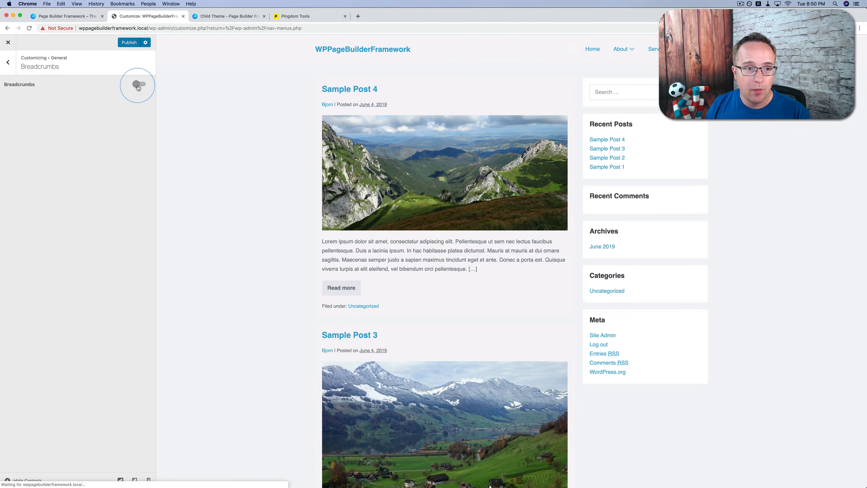
click(138, 86)
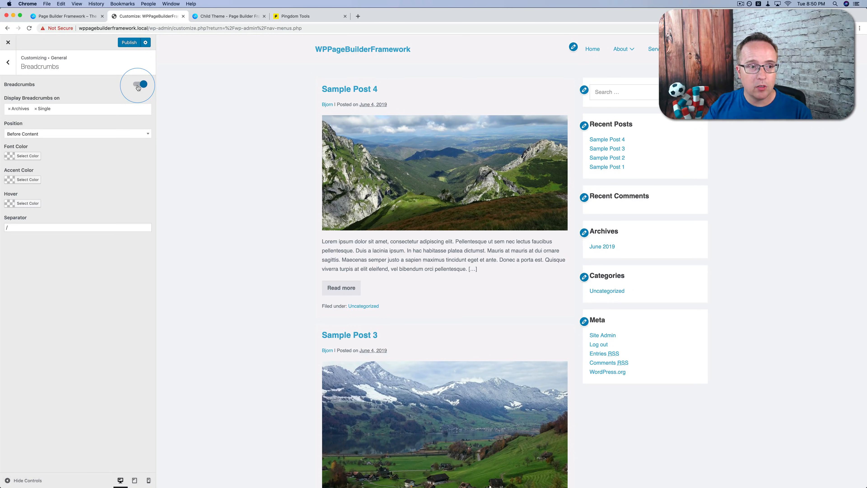
Open Sample Post 4 in the preview and examine its breadcrumb trail above the title
click(377, 173)
click(303, 81)
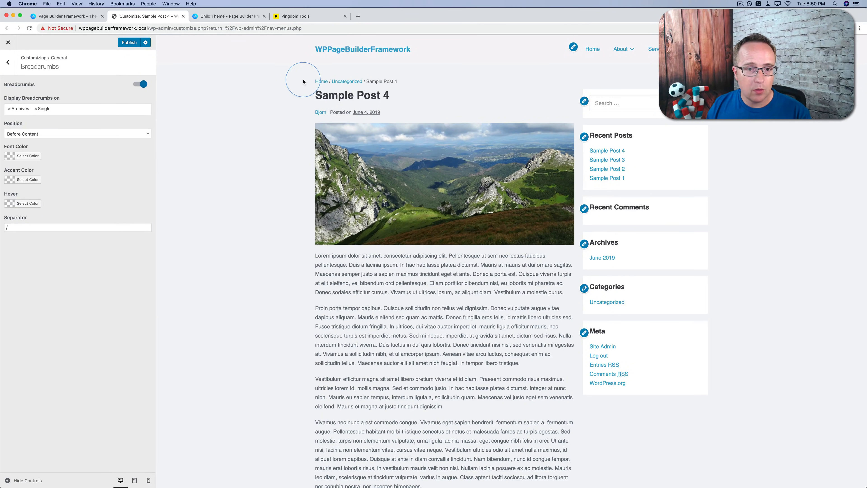
click(354, 83)
click(369, 84)
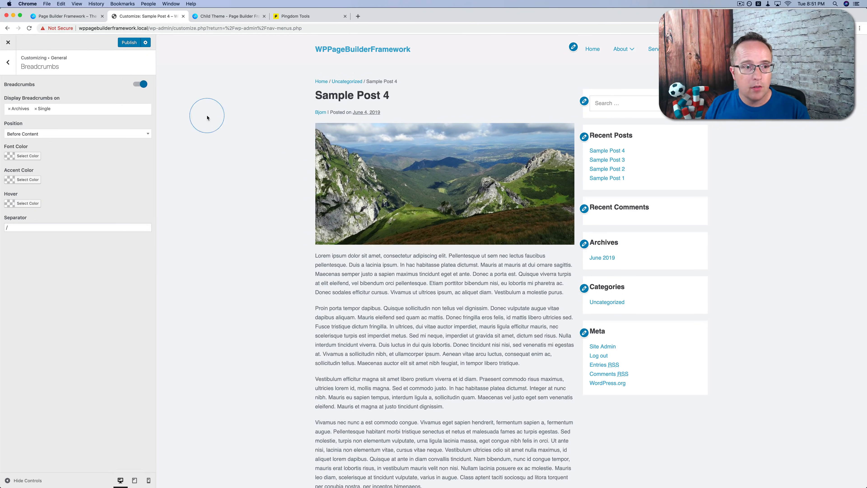
Return to the home page through the breadcrumb trail and turn the breadcrumbs off
click(321, 82)
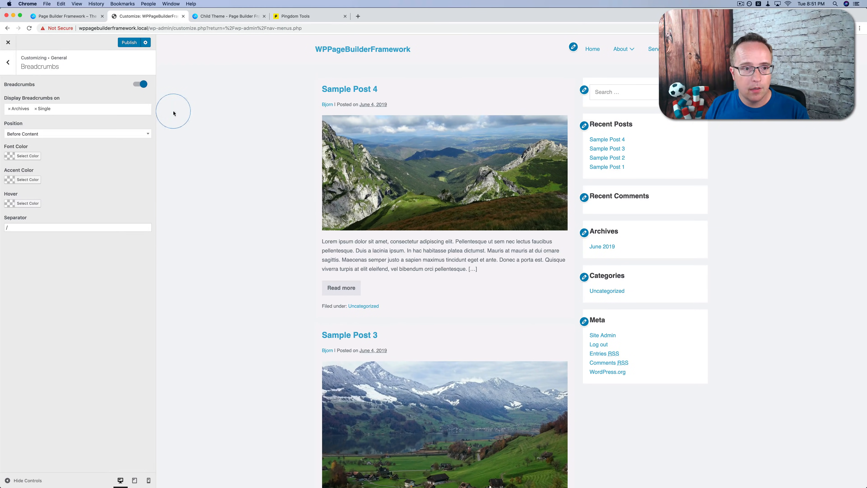
click(141, 84)
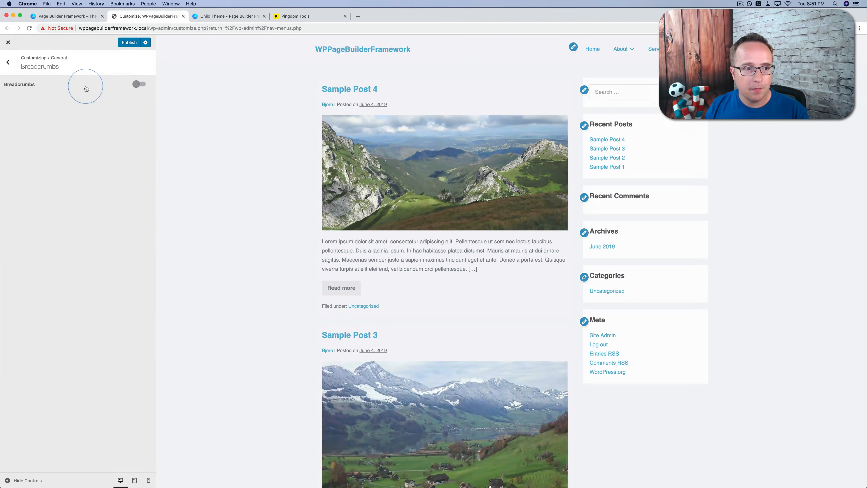
Set the theme's general accent color to the green preset swatch
click(8, 62)
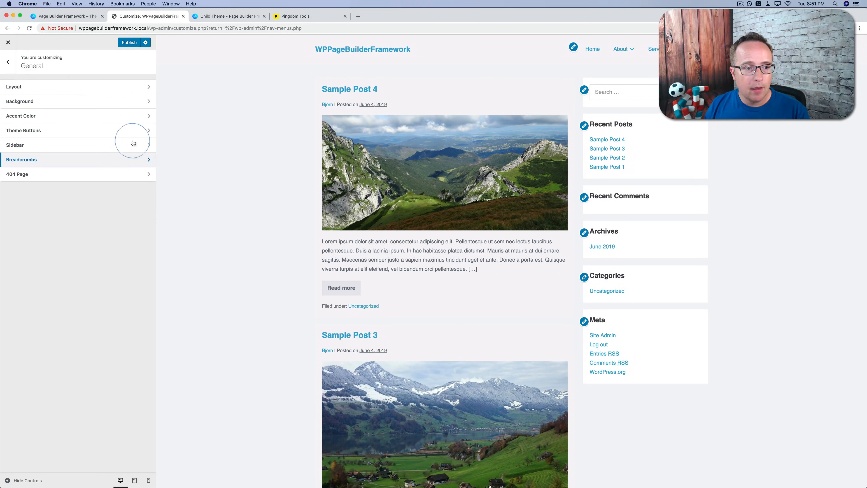
click(55, 117)
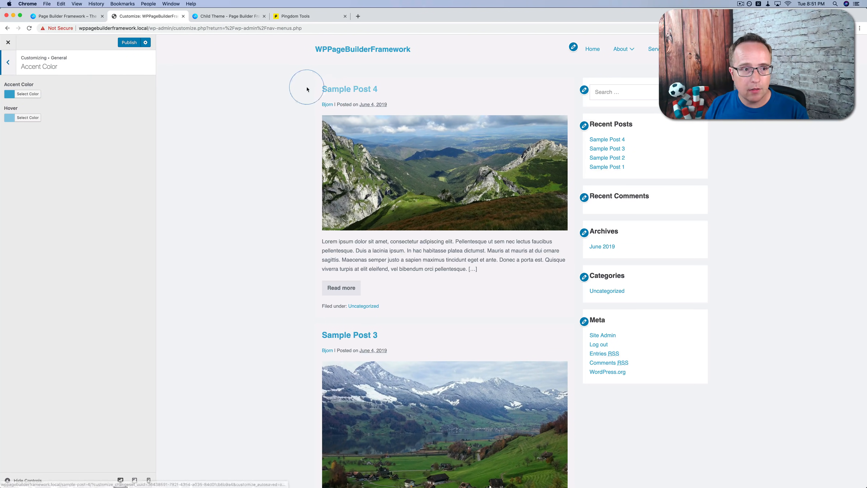
click(27, 97)
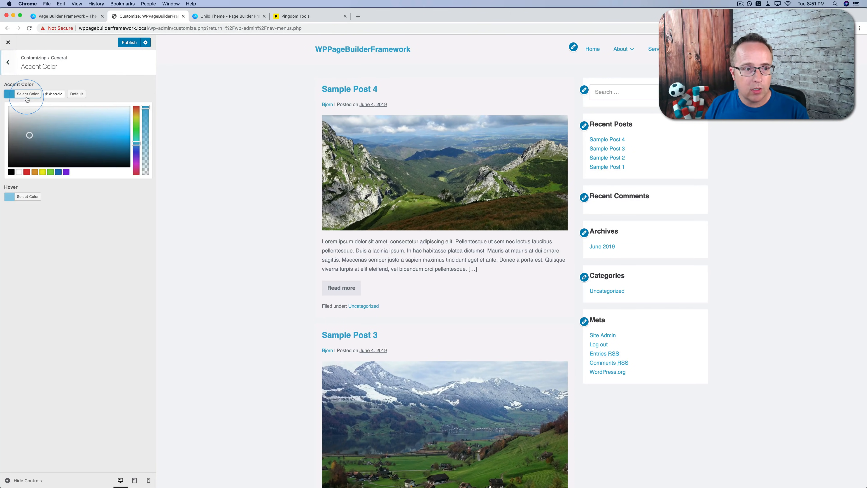
click(50, 172)
click(53, 214)
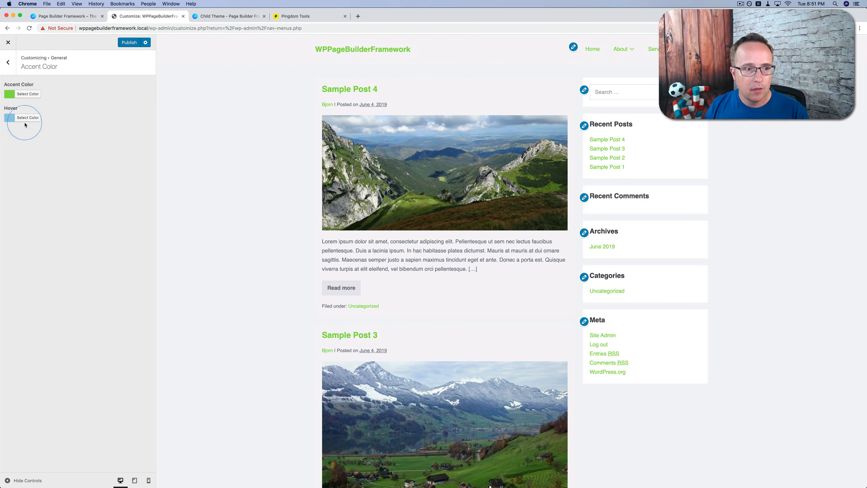
Set the accent hover color to a lighter green (#aae381), starting from the green preset swatch
click(23, 120)
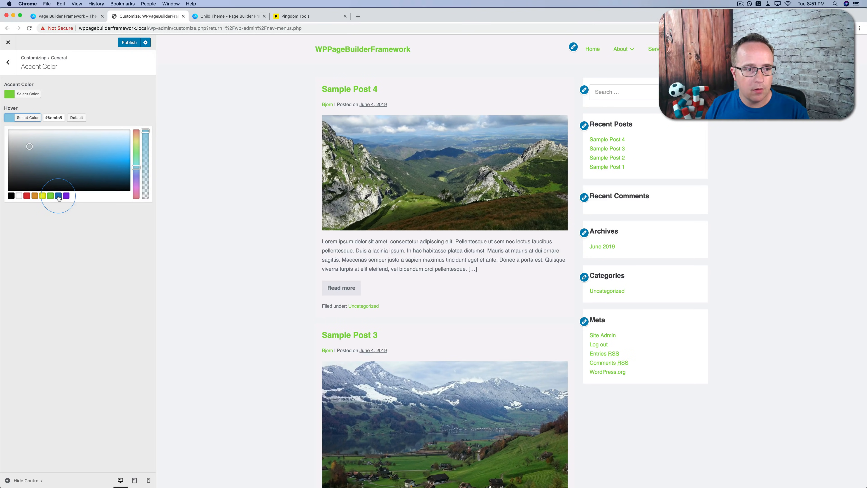
click(51, 196)
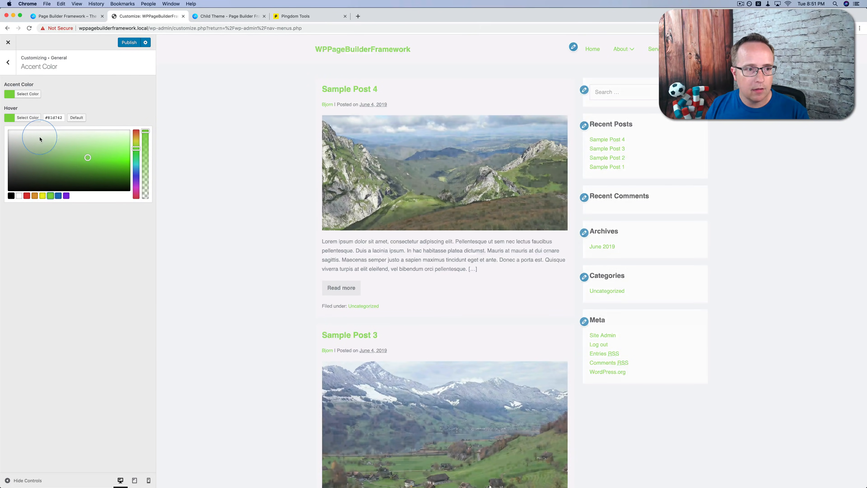
click(88, 150)
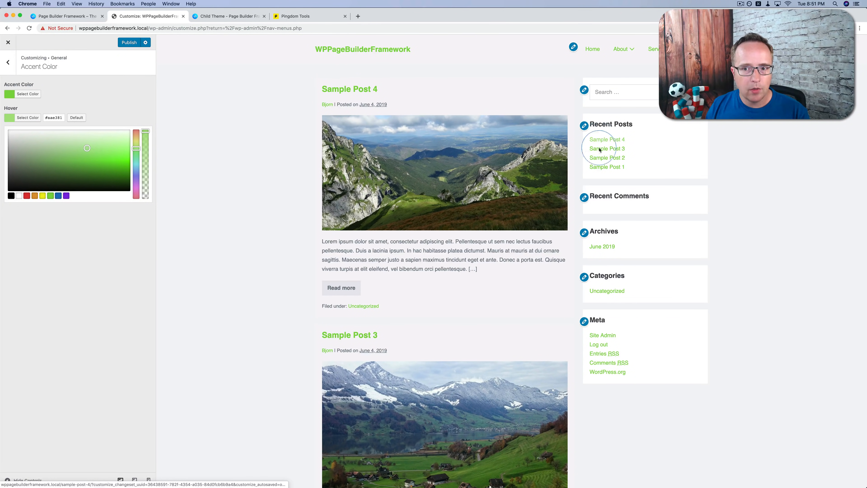
Examine the Theme Buttons options and the 404 Page options, including the search form choices, in the General settings
click(8, 67)
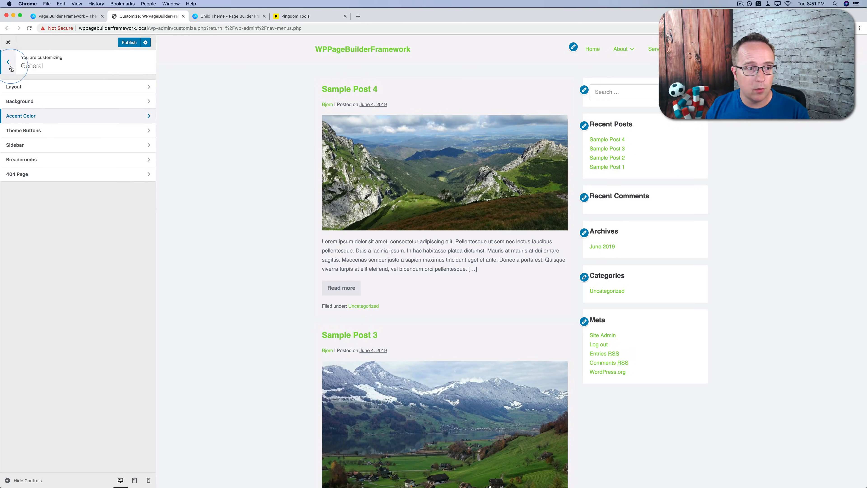
click(73, 129)
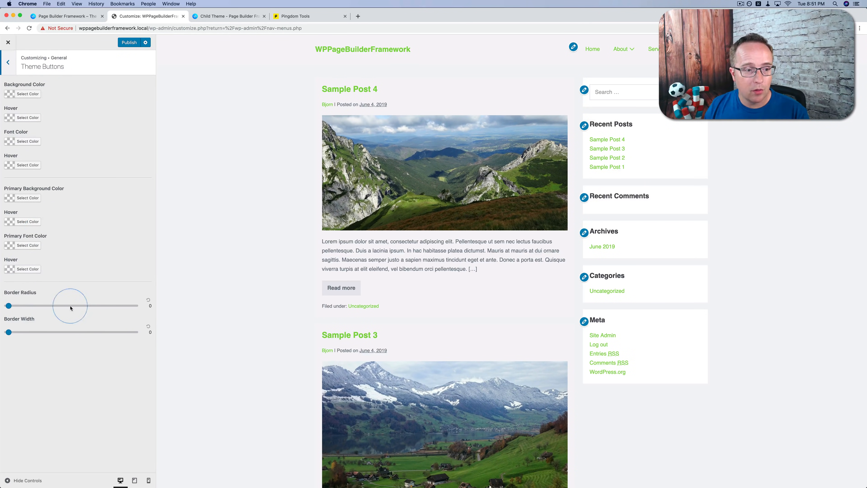
click(8, 62)
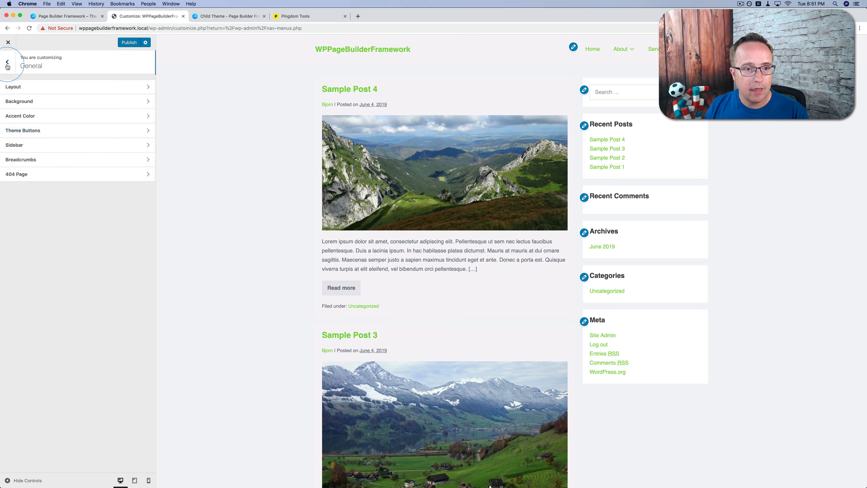
click(40, 176)
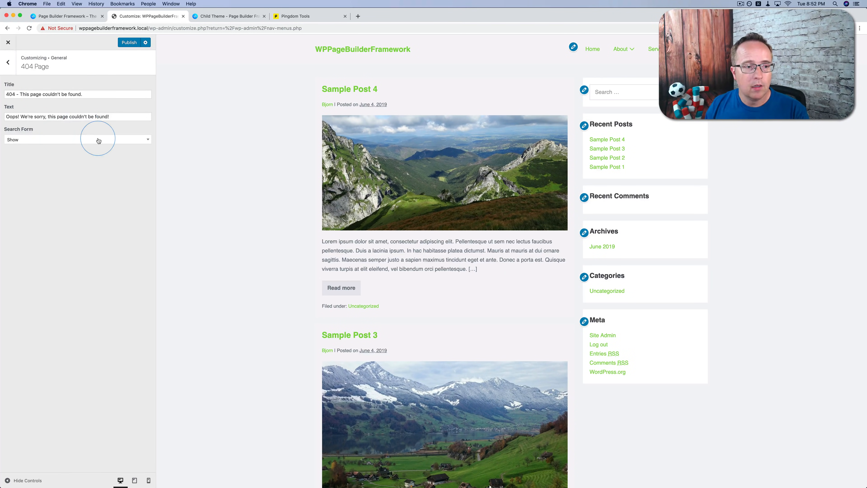
click(41, 140)
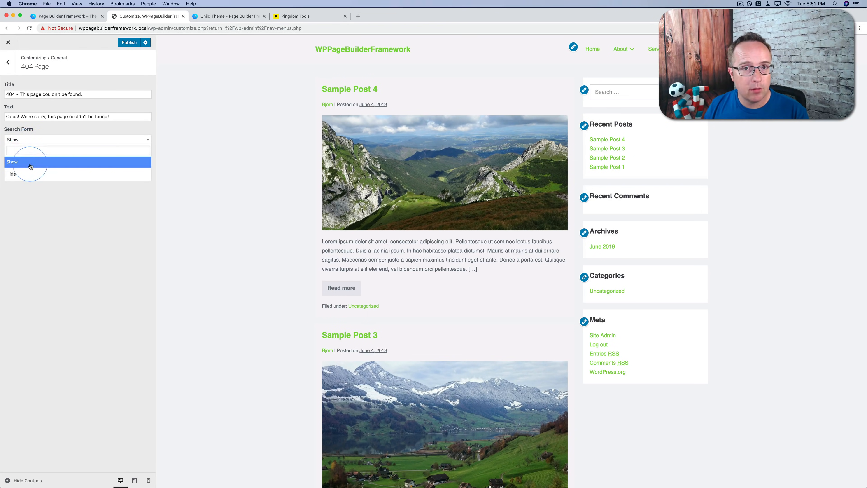
click(8, 62)
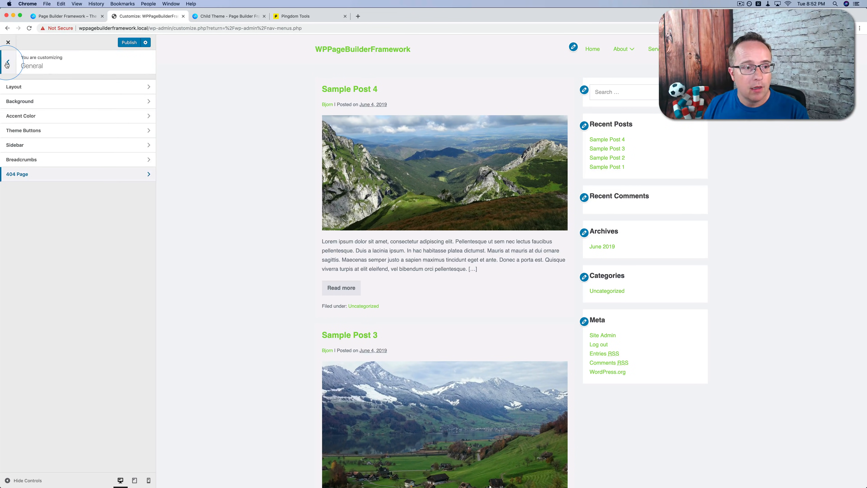
Move the featured image above the title in the header order of the Blog / Archive Layout settings
click(6, 64)
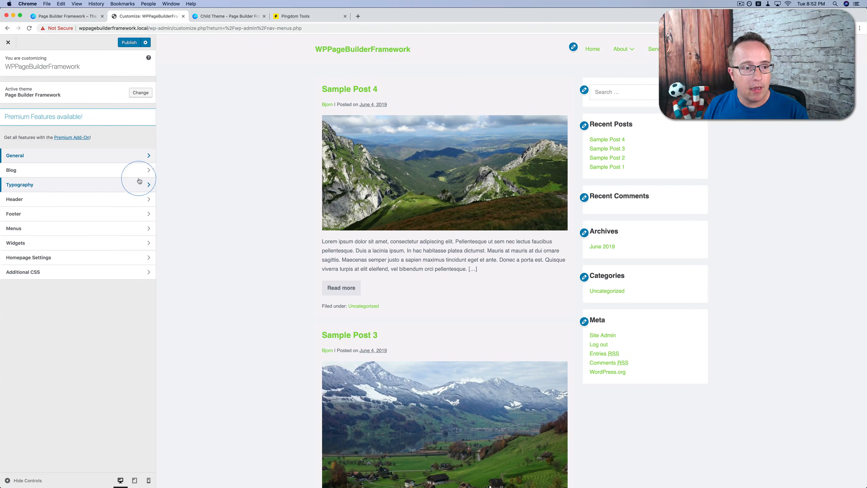
click(44, 174)
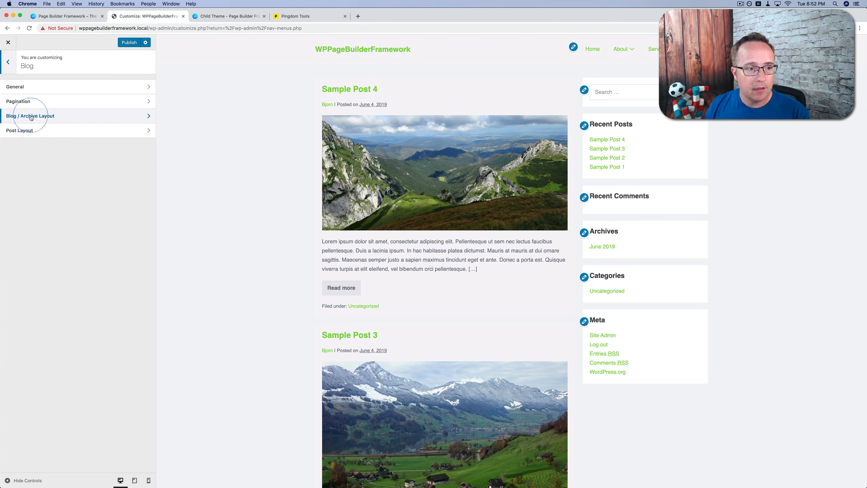
click(53, 118)
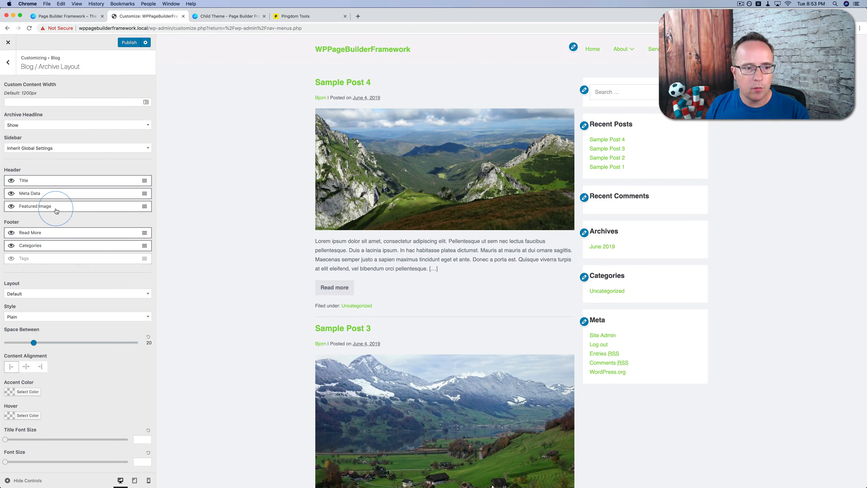
drag(55, 205, 52, 179)
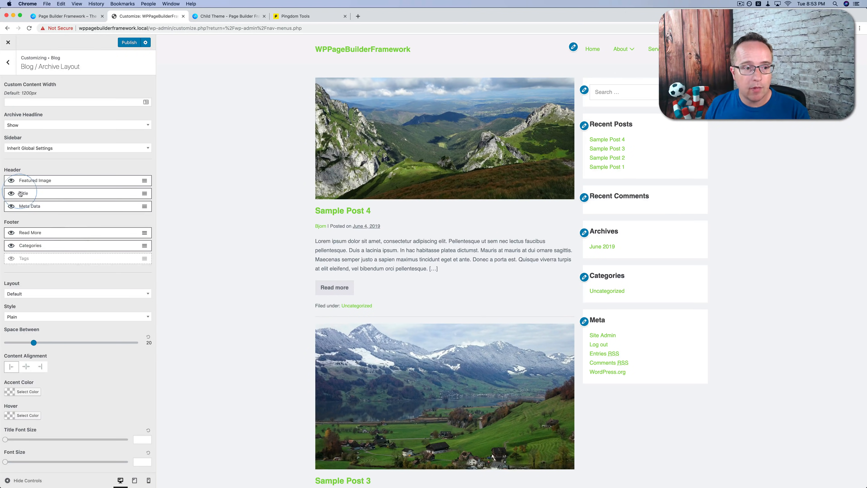
Hide and re-show the post title, and try the Image Beside Post layout before switching back to Default
click(11, 193)
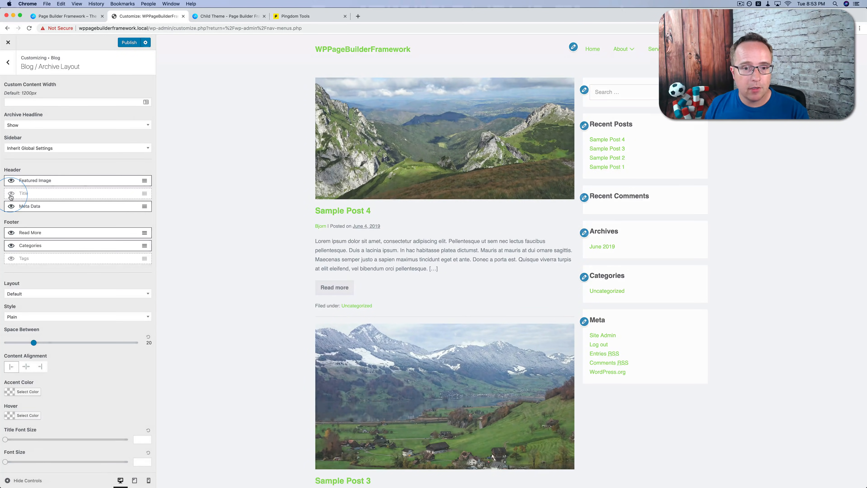
click(11, 193)
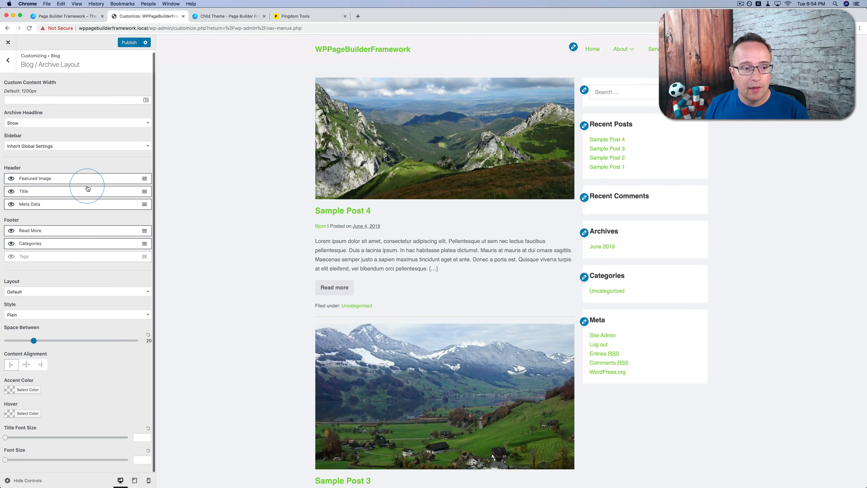
click(32, 291)
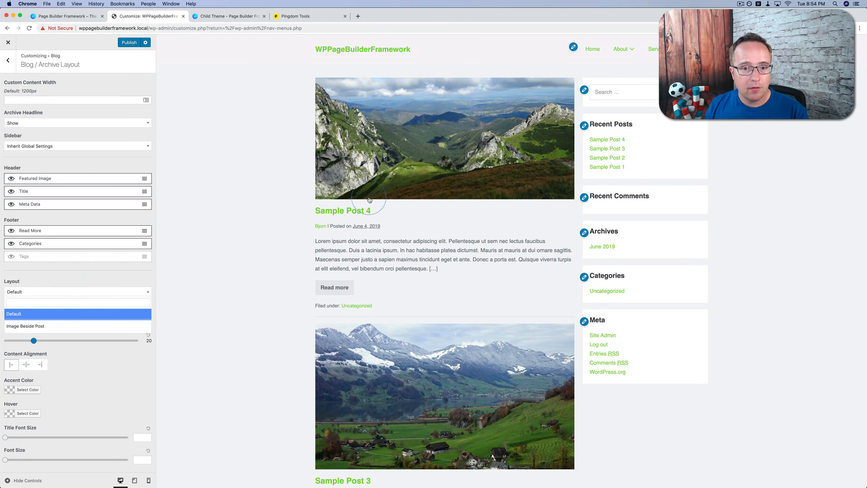
click(25, 326)
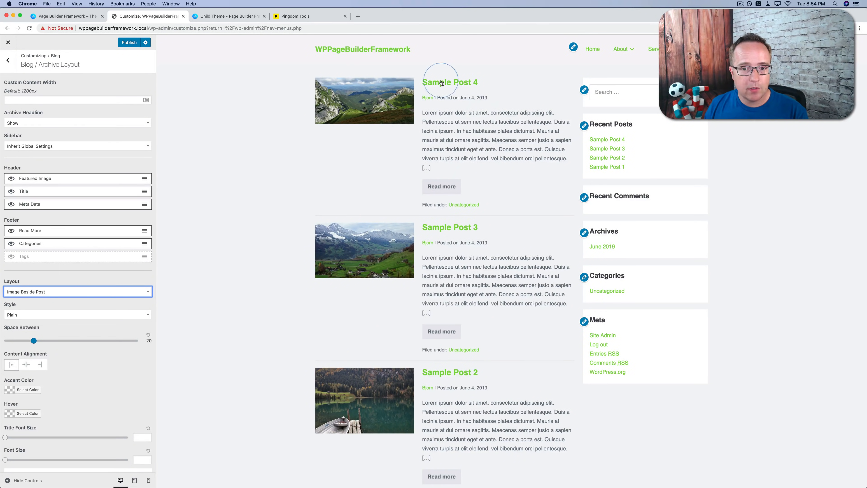
click(57, 295)
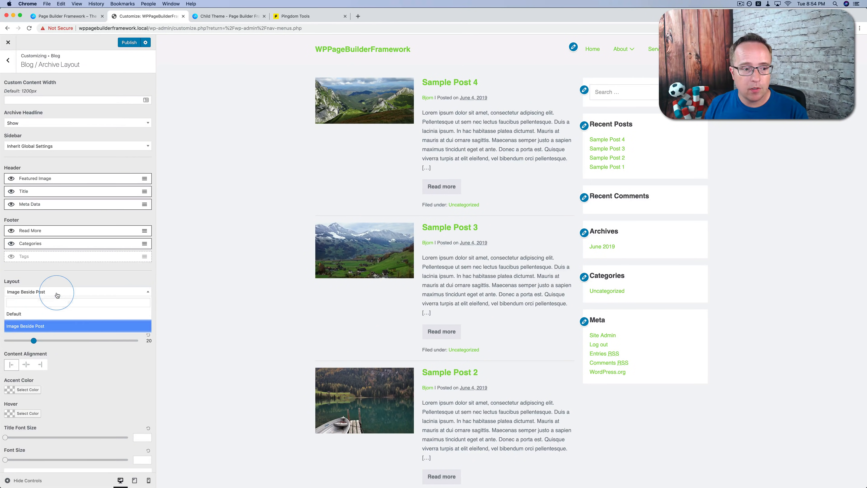
click(21, 317)
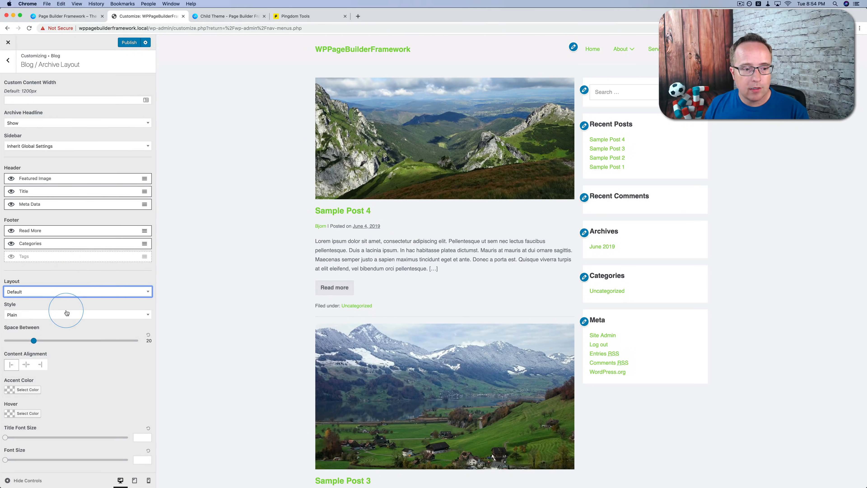
Set the archive post style to Boxed with 20 px desktop padding on all four sides
click(55, 314)
click(22, 349)
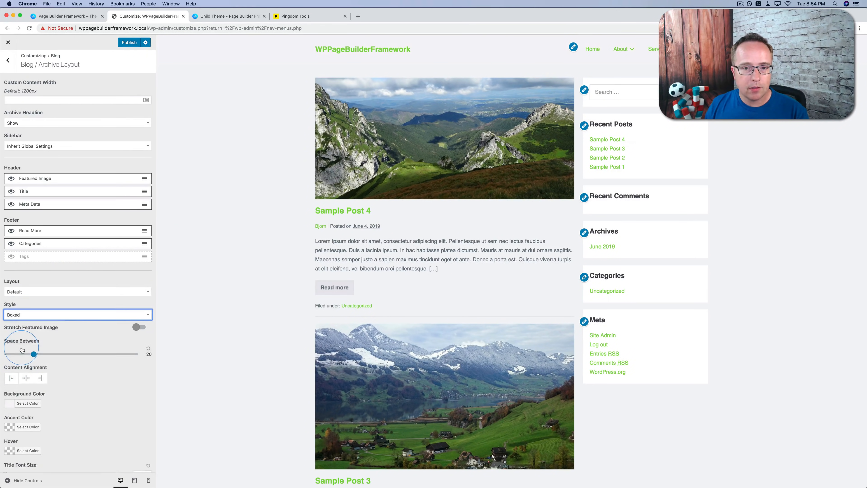
scroll(70, 278, down, 2)
scroll(71, 280, down, 3)
click(20, 284)
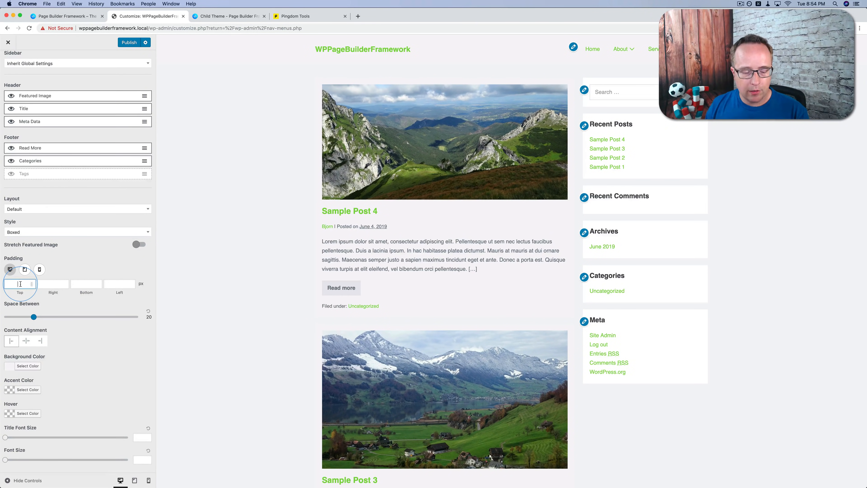
text(20)
key(Tab)
text(20)
key(Tab)
text(20)
key(Tab)
text(20)
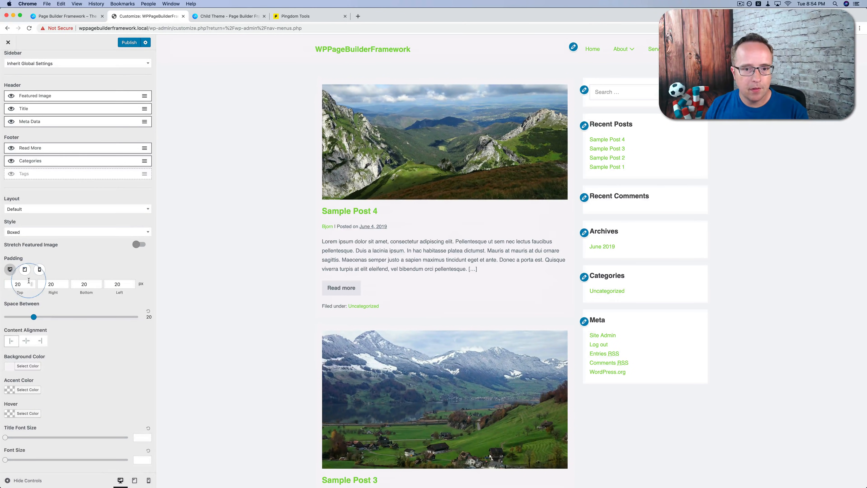
click(10, 269)
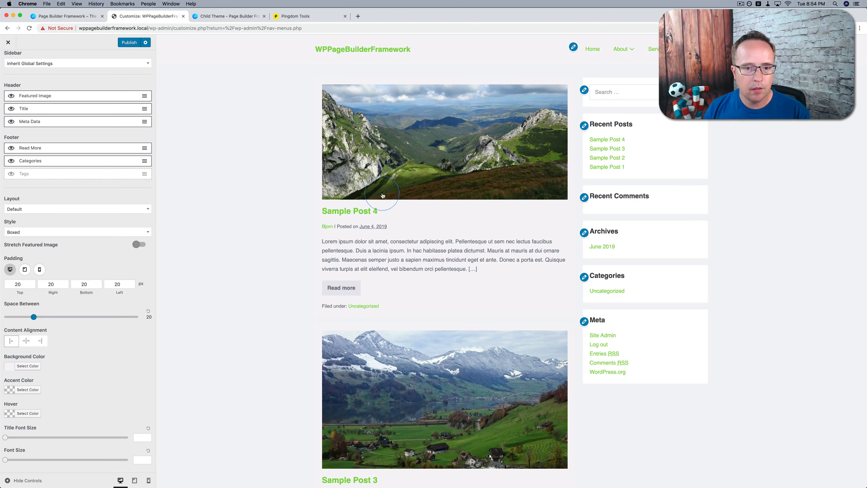
Set the space between archive posts to 30 and their background color to white (#ffffff)
drag(36, 320, 47, 320)
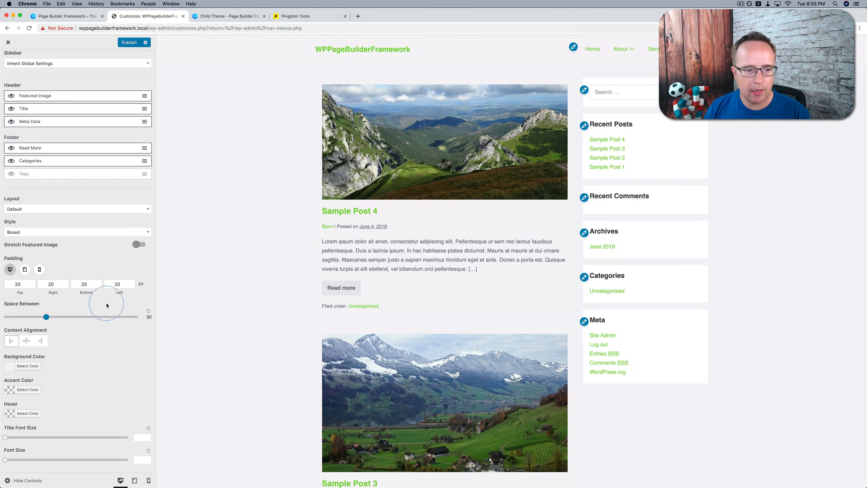
click(21, 367)
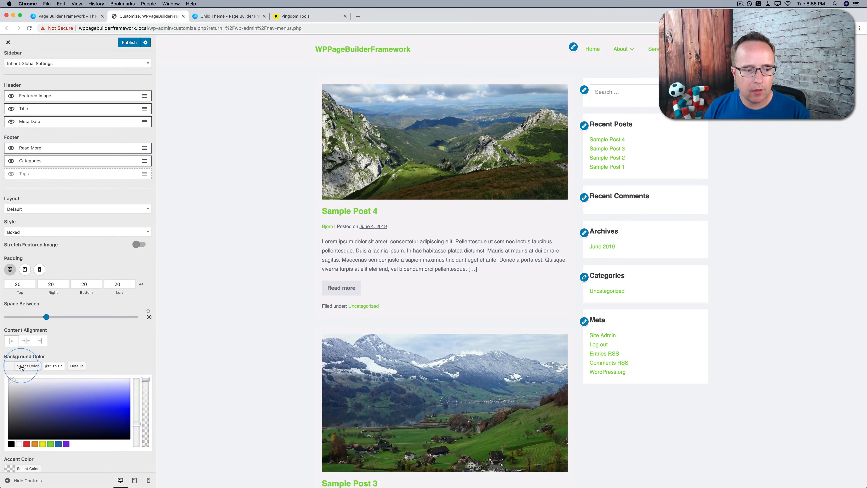
click(19, 445)
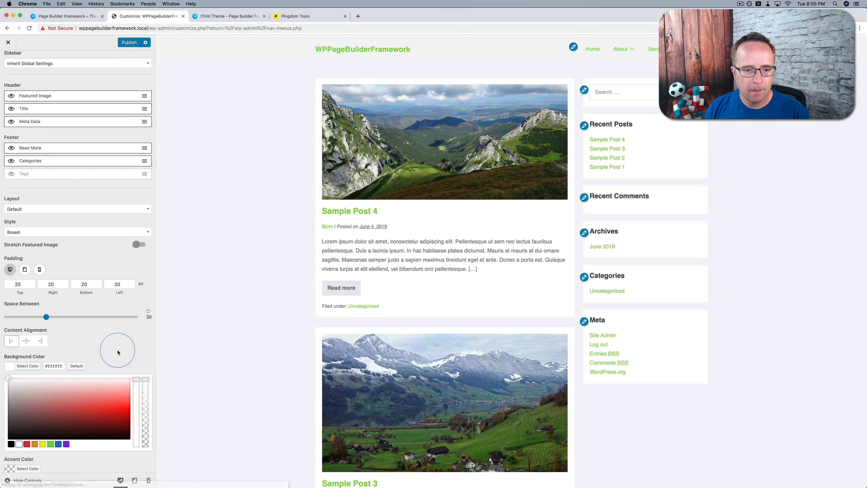
click(120, 350)
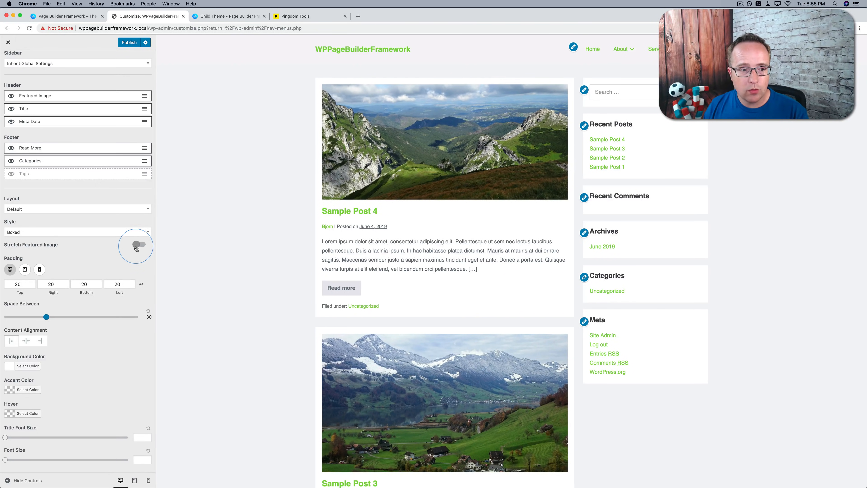
Turn on stretched featured images for the archive posts and review the post list in the preview
click(137, 244)
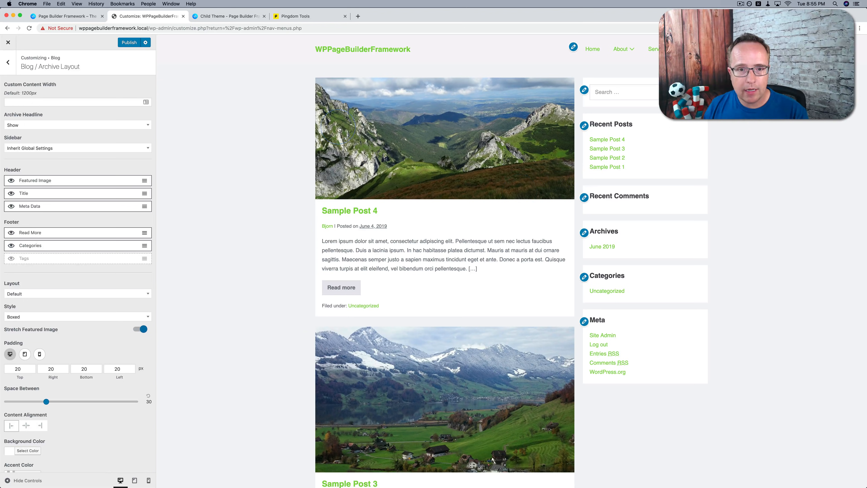
scroll(243, 188, down, 5)
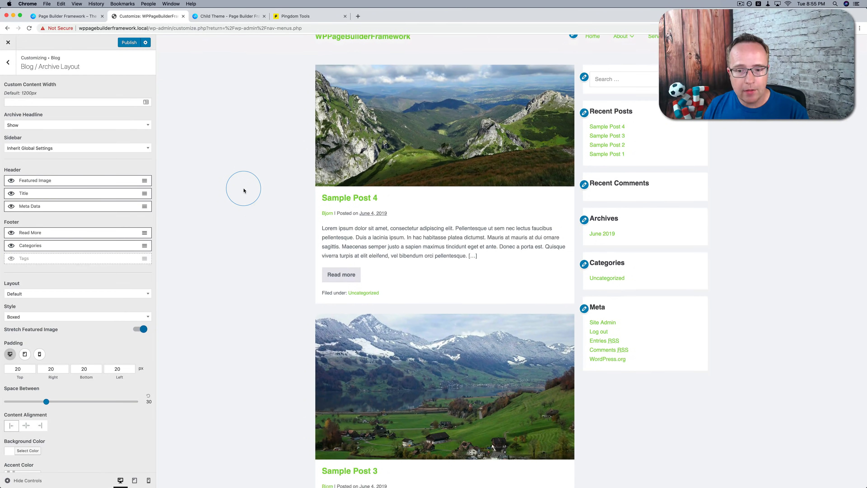
scroll(243, 189, down, 10)
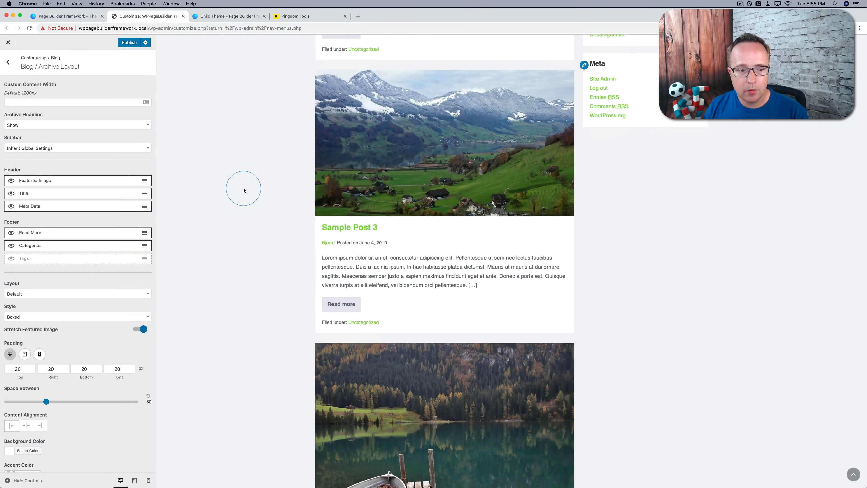
scroll(40, 377, down, 1)
scroll(40, 378, down, 4)
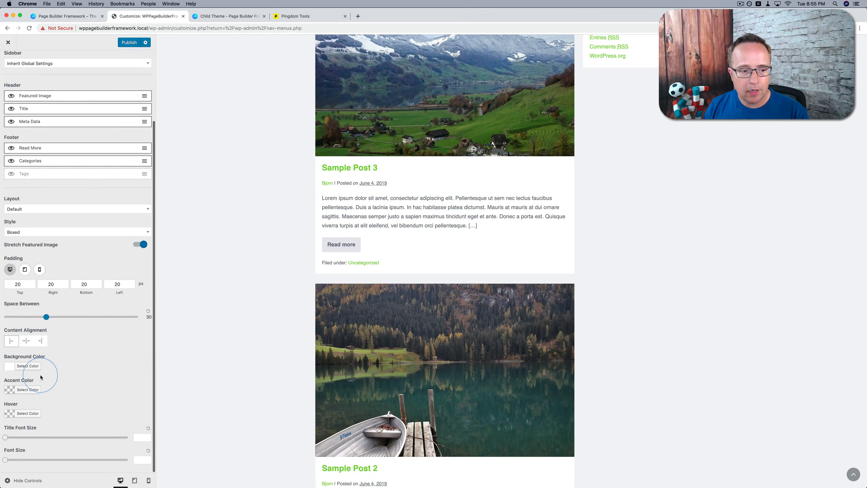
Try center and right content alignment for the archive posts before returning them to left alignment
click(25, 340)
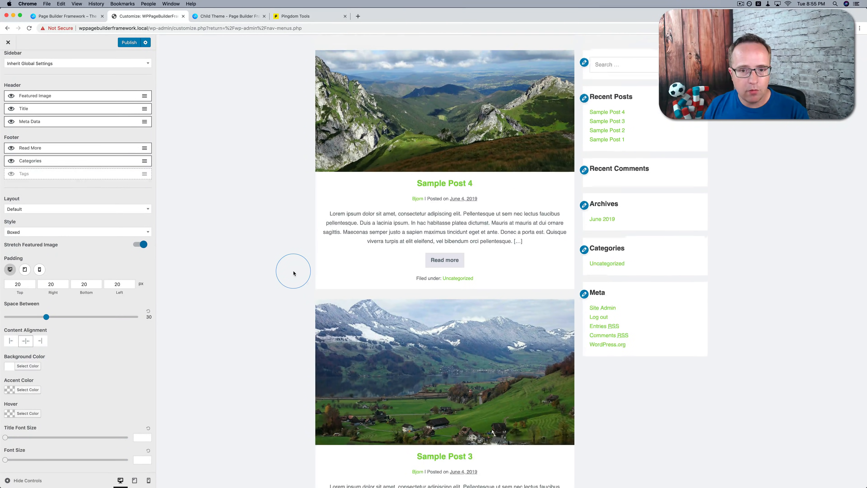
click(38, 342)
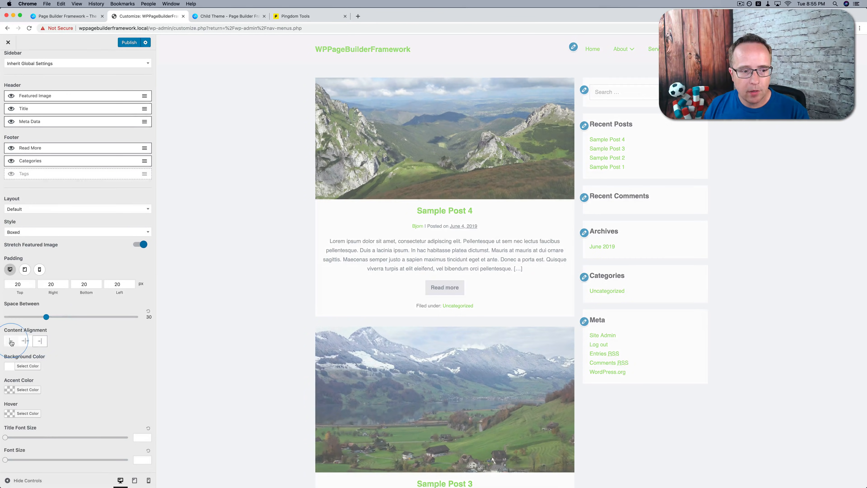
click(11, 341)
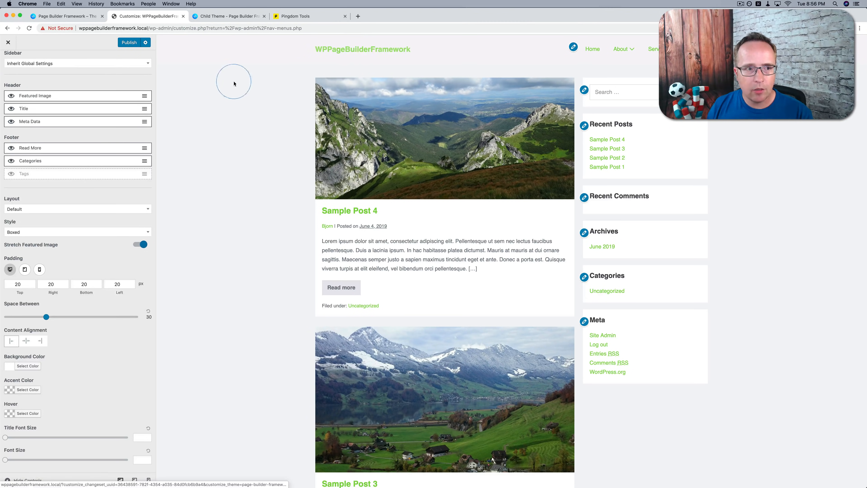
Leave the Blog settings and reset the accent color in the General settings to its default, #3ba9d2
scroll(75, 171, up, 5)
click(8, 62)
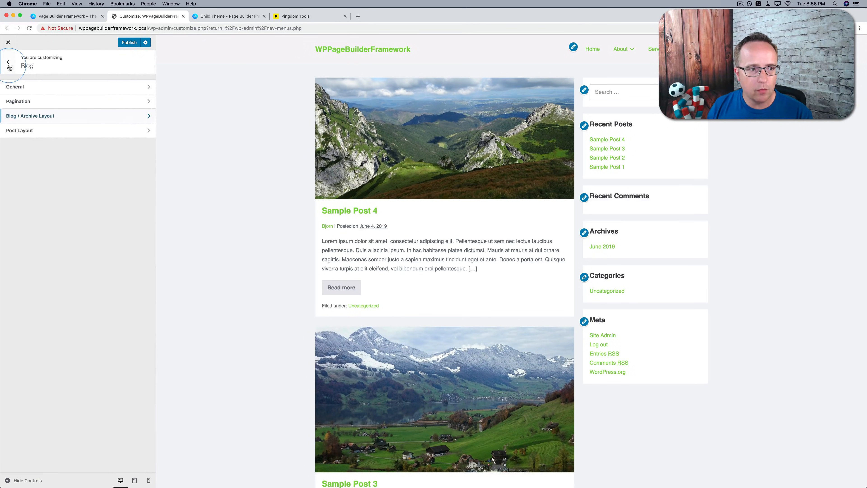
click(40, 88)
click(8, 63)
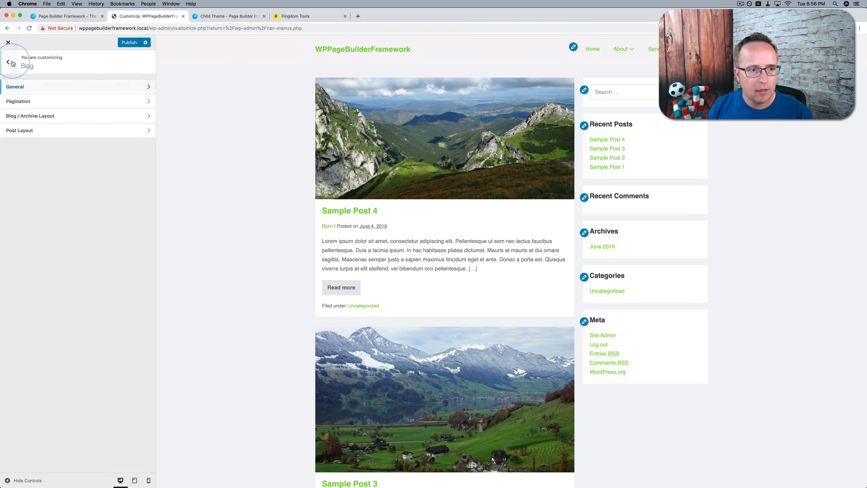
click(8, 62)
click(41, 154)
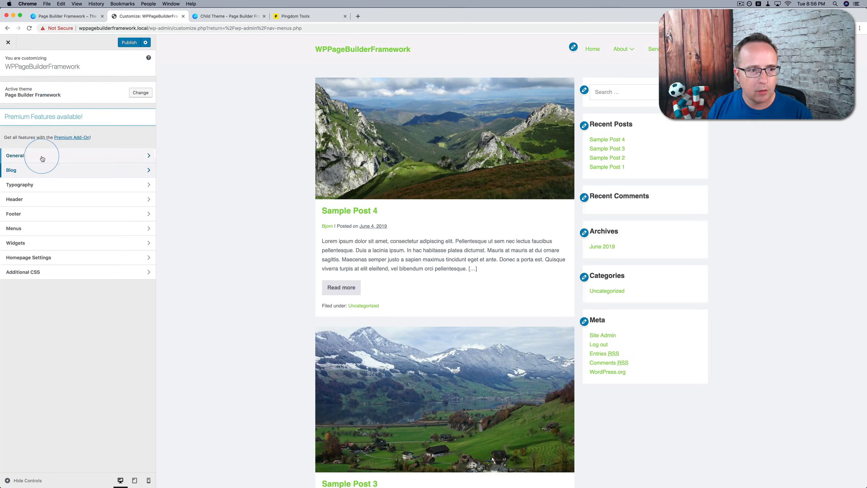
click(53, 116)
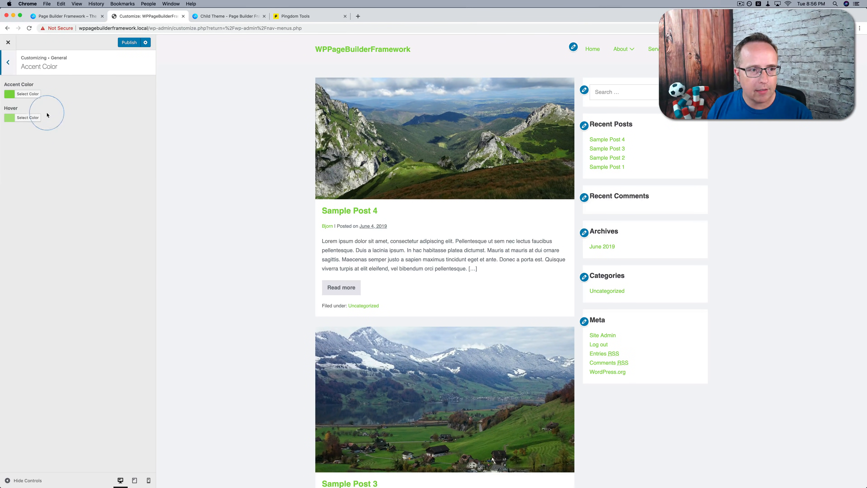
click(27, 94)
click(77, 93)
click(51, 217)
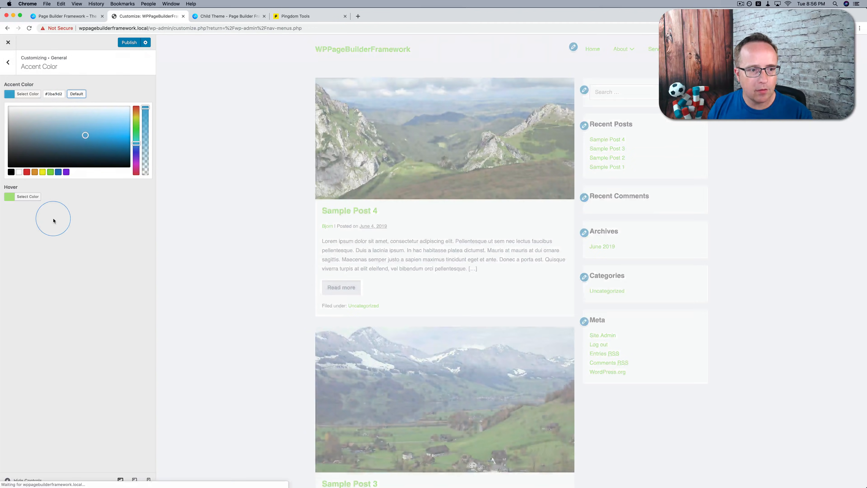
Reset the accent hover color to its default and return to the main customizer sections
click(28, 117)
click(76, 118)
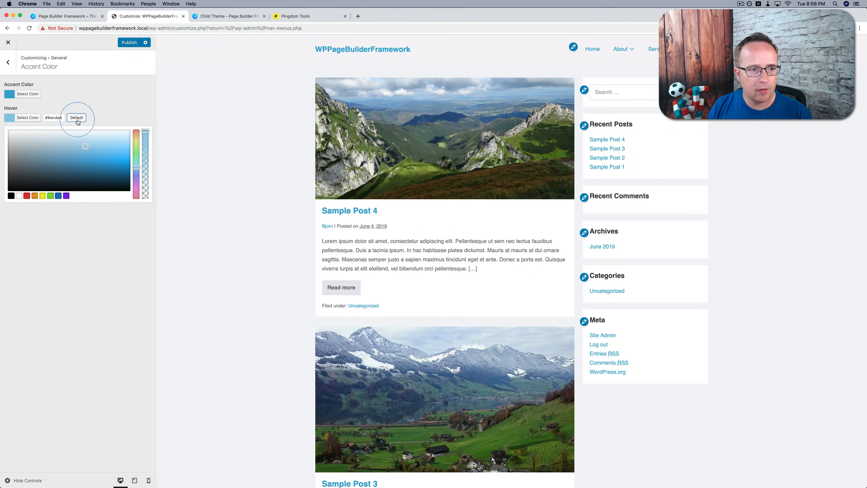
click(74, 259)
click(16, 62)
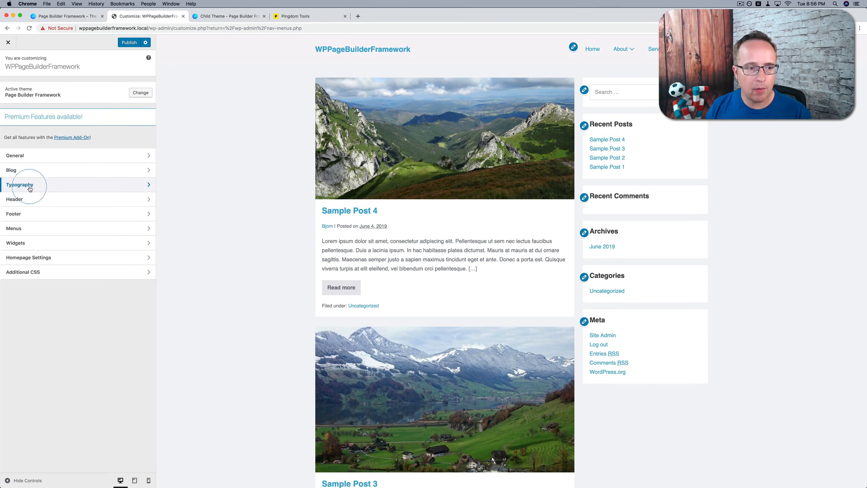
Try enabling the Font Settings for Text in the Typography section, and switch them back off
click(34, 185)
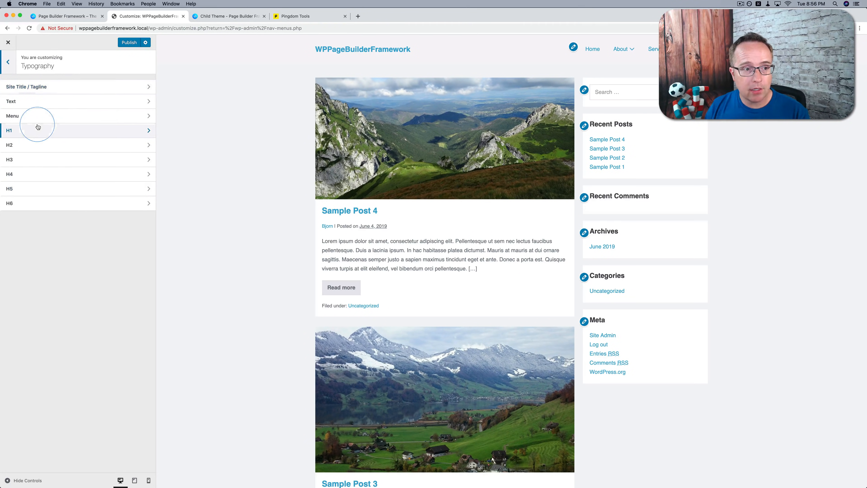
click(75, 107)
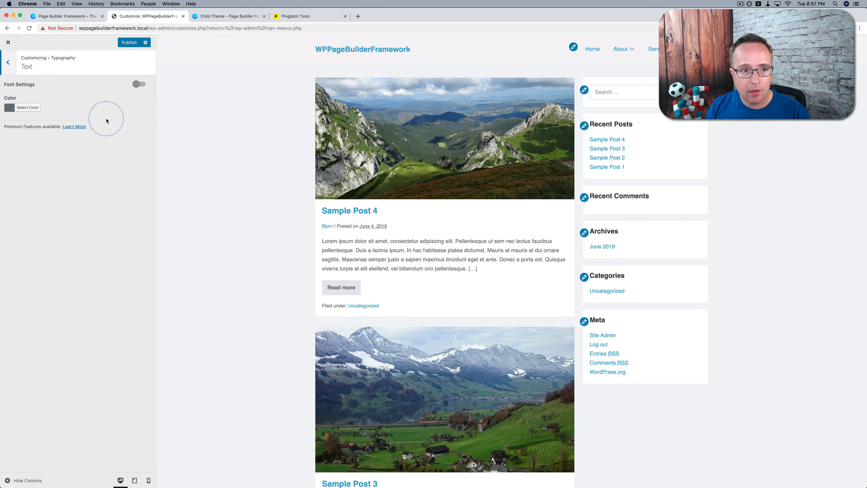
click(139, 85)
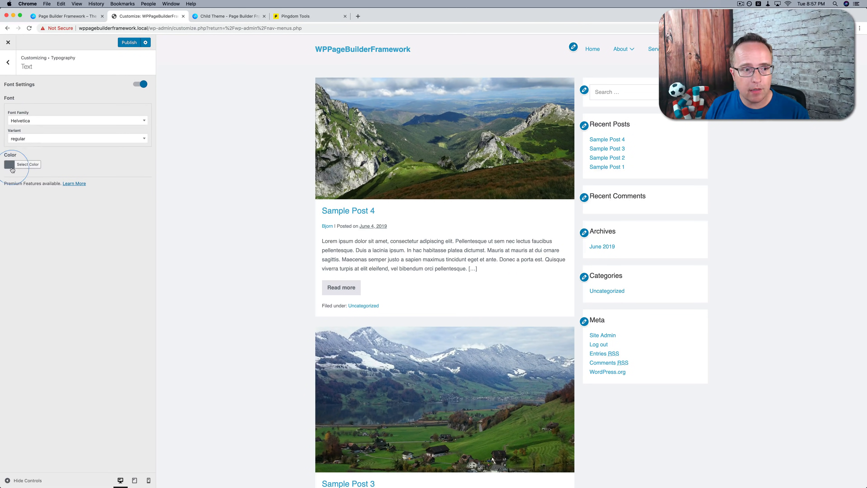
click(140, 85)
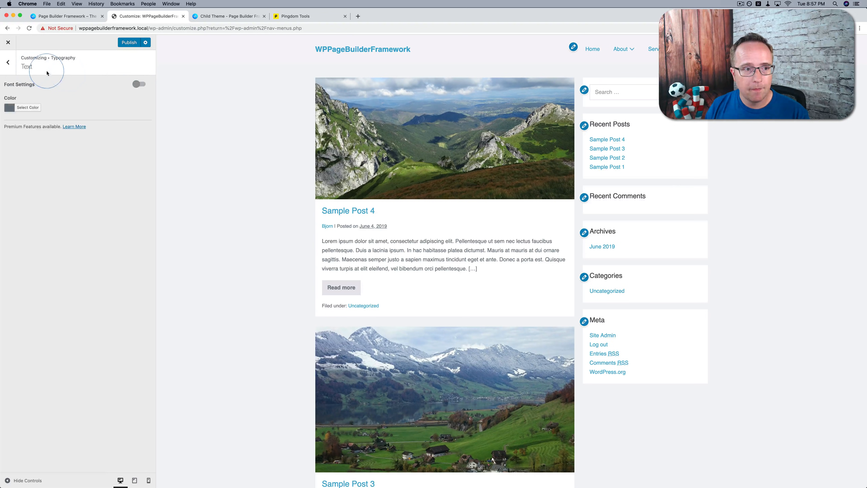
click(8, 62)
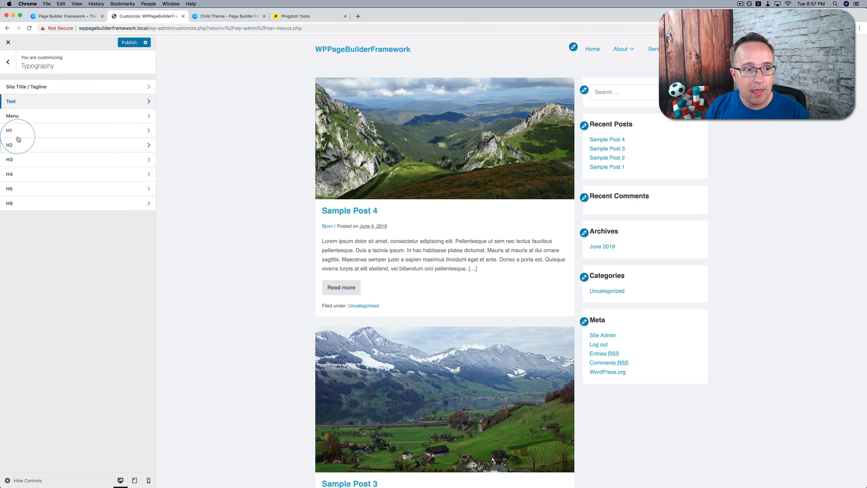
Check the H1 typography settings and the note about premium features
click(43, 130)
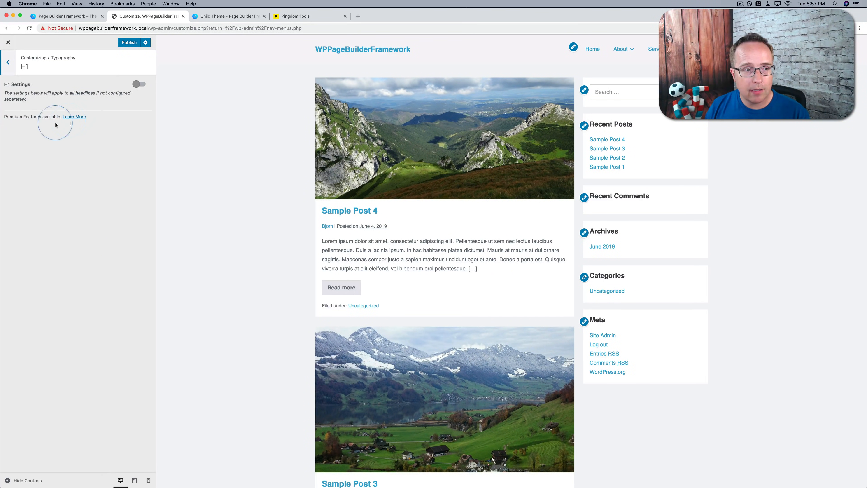
drag(5, 119, 56, 119)
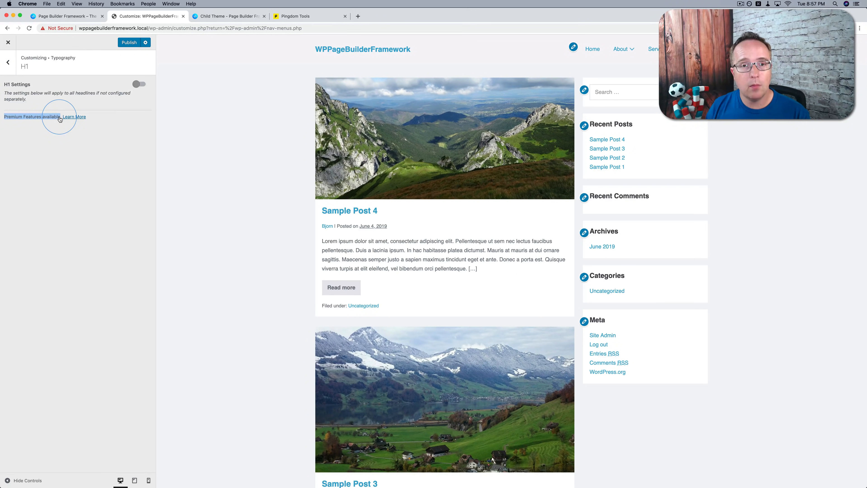
click(8, 62)
Enable Menu Font Settings in the Menu typography and browse the font family choices, keeping Helvetica regular
click(72, 115)
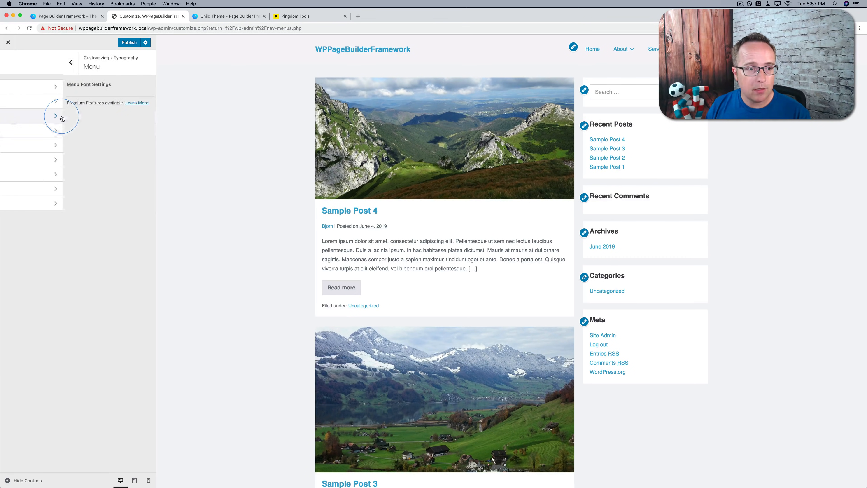
click(137, 84)
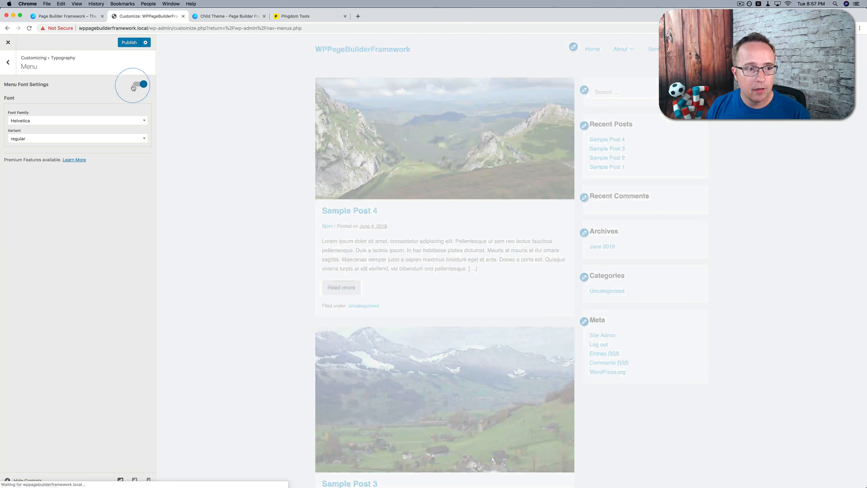
click(24, 122)
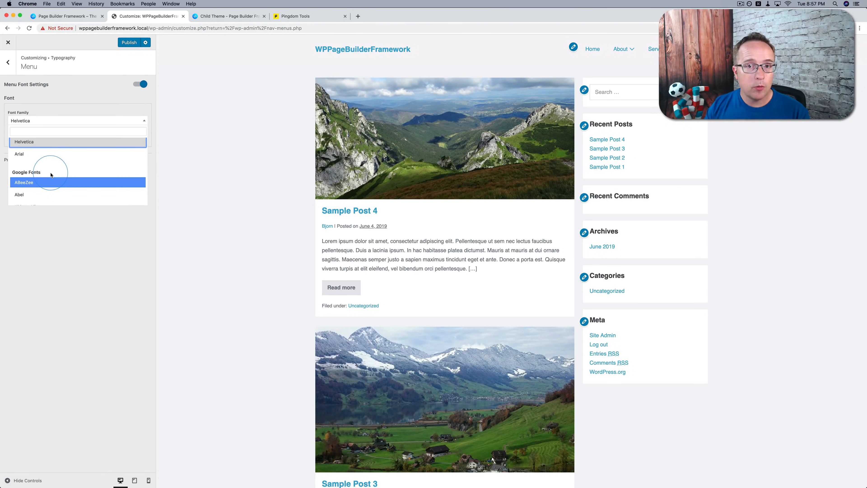
click(50, 240)
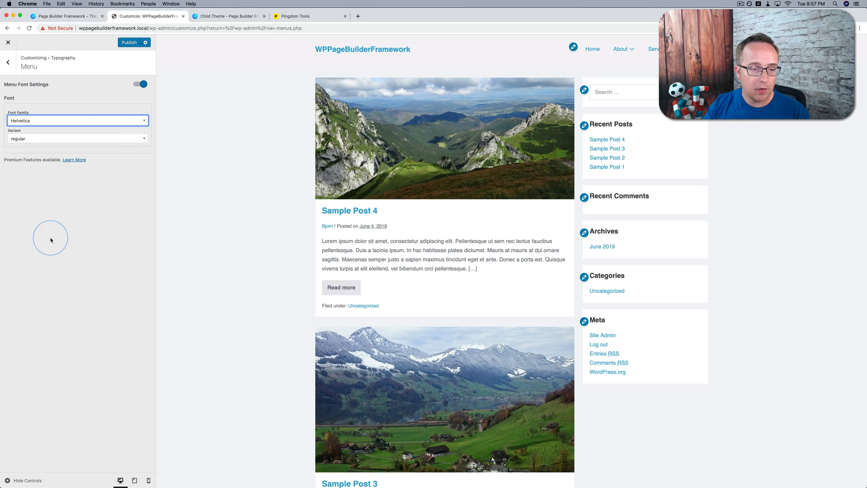
click(51, 240)
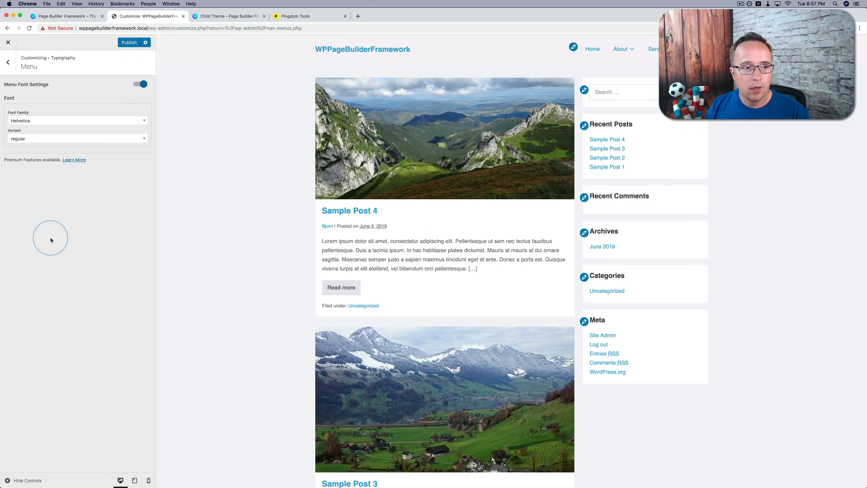
click(8, 63)
click(9, 68)
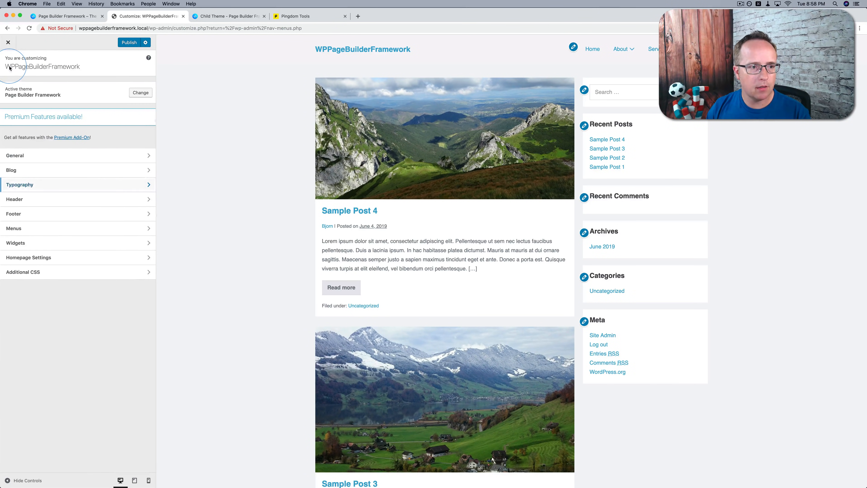
Set the WP Learning Lab image (wpll-logo-gray) from the media library as the header logo, without cropping
click(77, 205)
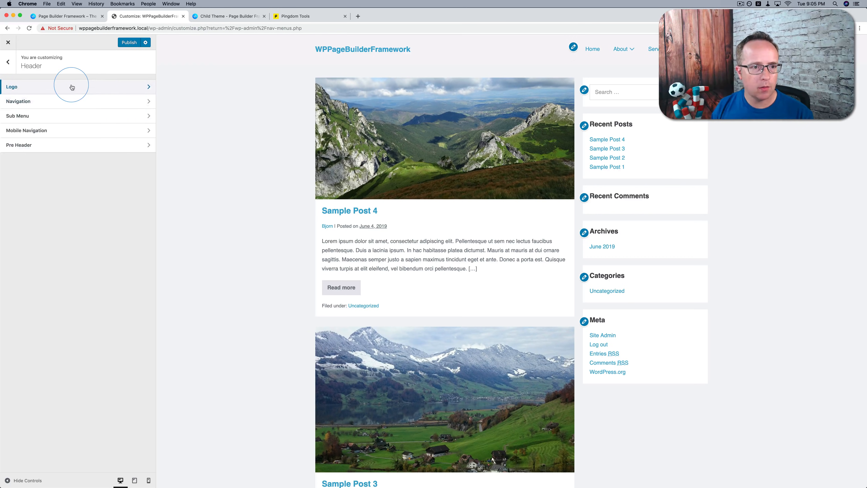
click(72, 87)
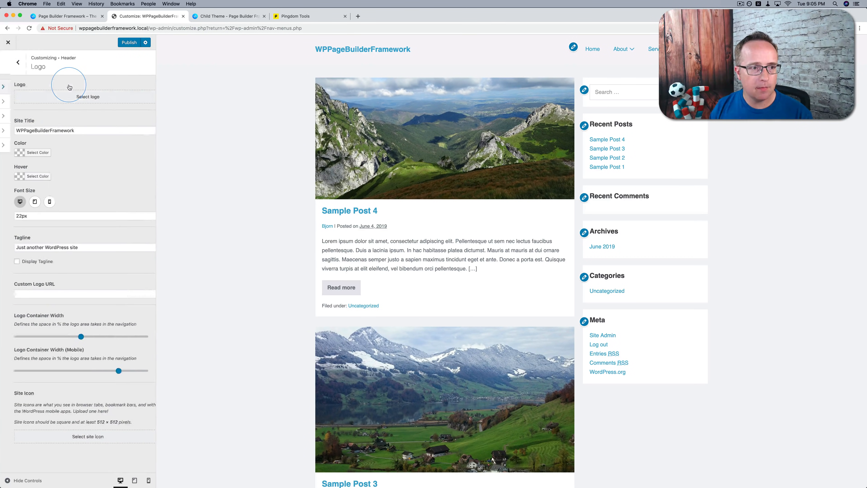
click(74, 99)
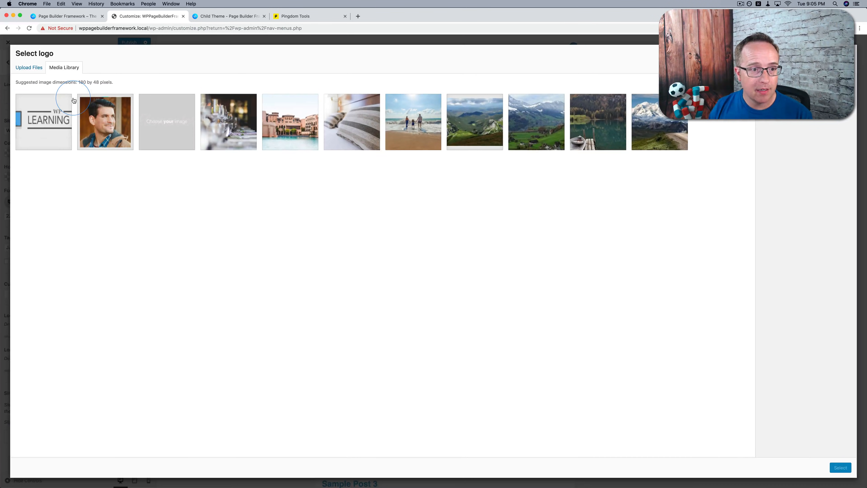
click(37, 120)
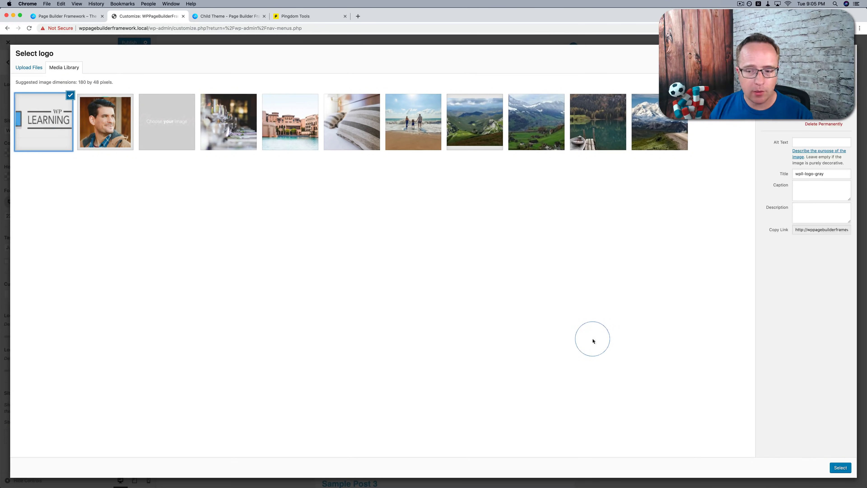
click(839, 467)
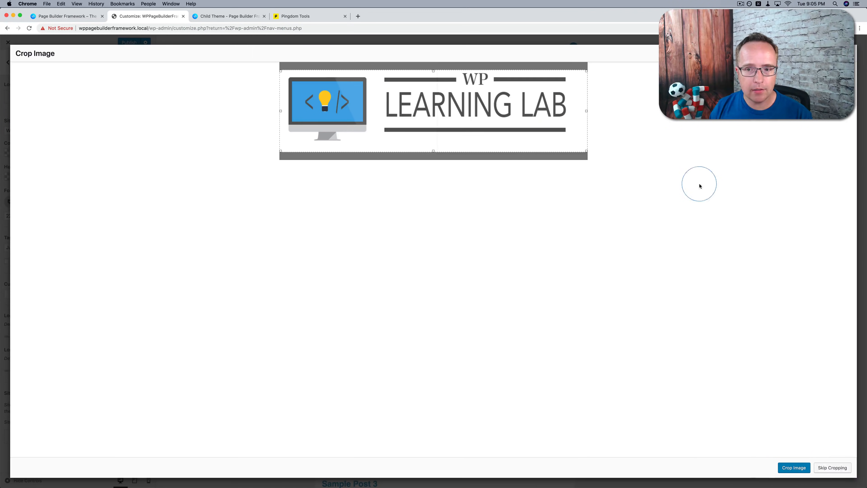
click(821, 468)
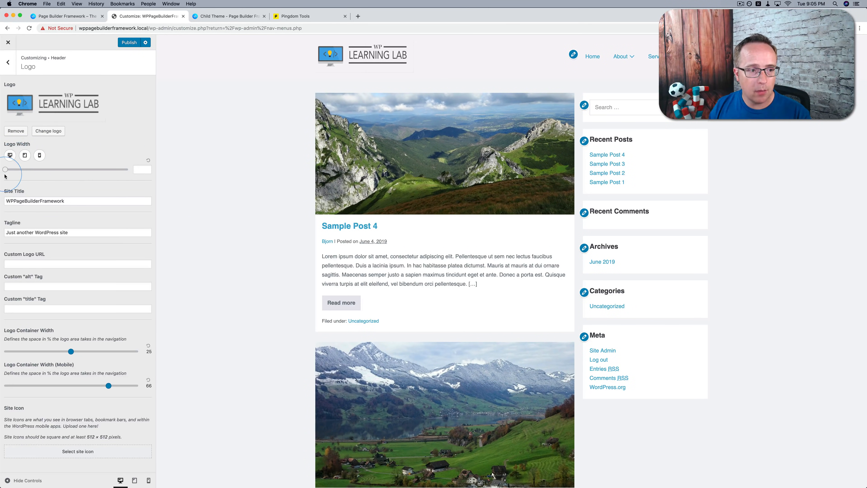
Try desktop logo widths of 164, 288 and 268, and reset the width to its default
drag(16, 172, 45, 170)
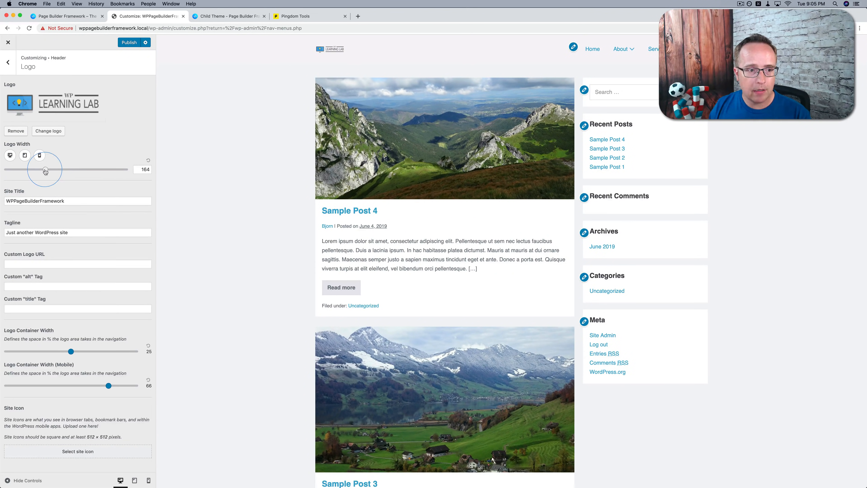
click(76, 170)
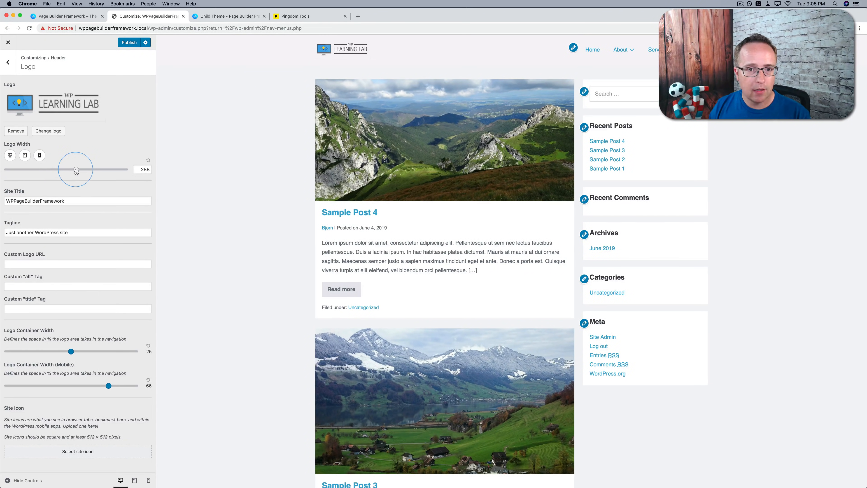
drag(76, 171, 71, 171)
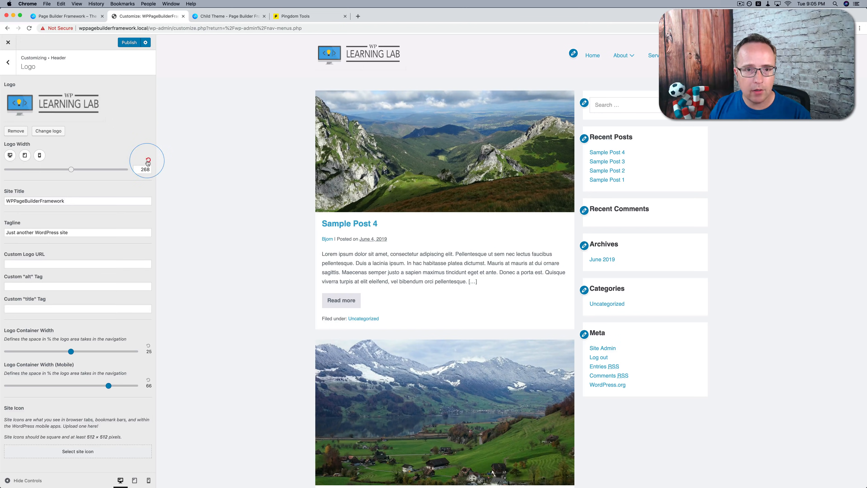
click(148, 161)
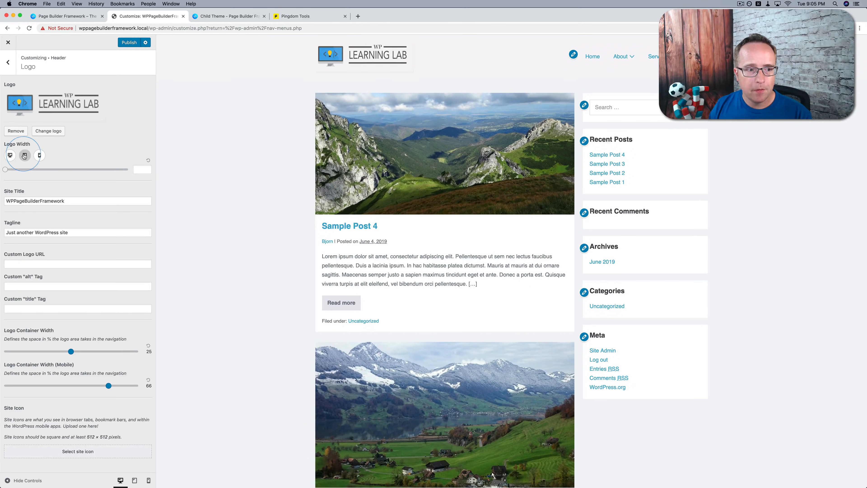
Set the logo width for tablets to 249
click(24, 155)
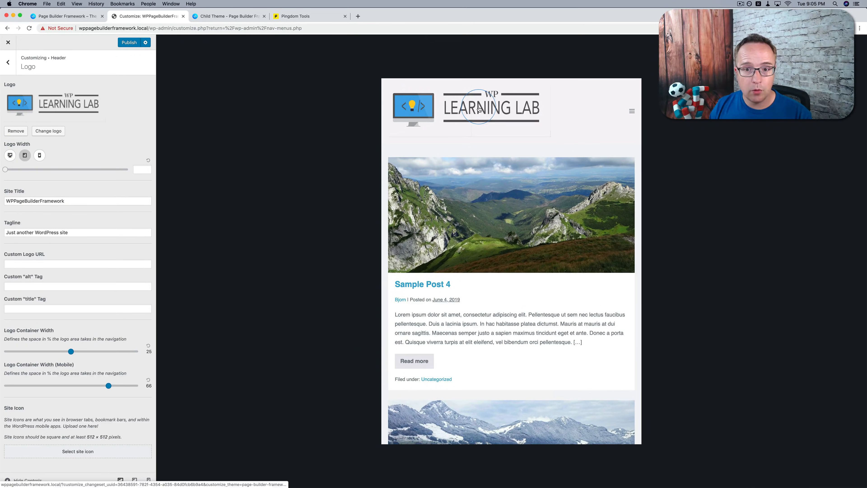
drag(46, 172, 66, 171)
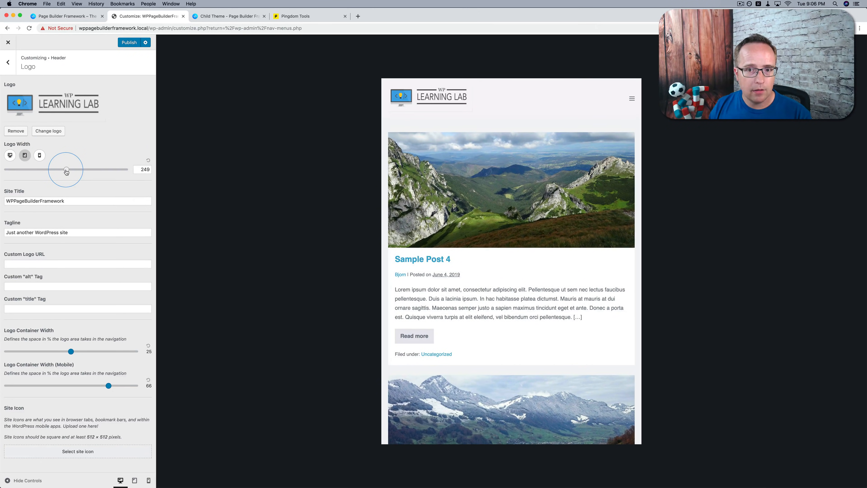
Set the logo width for mobile phones to 179
click(39, 156)
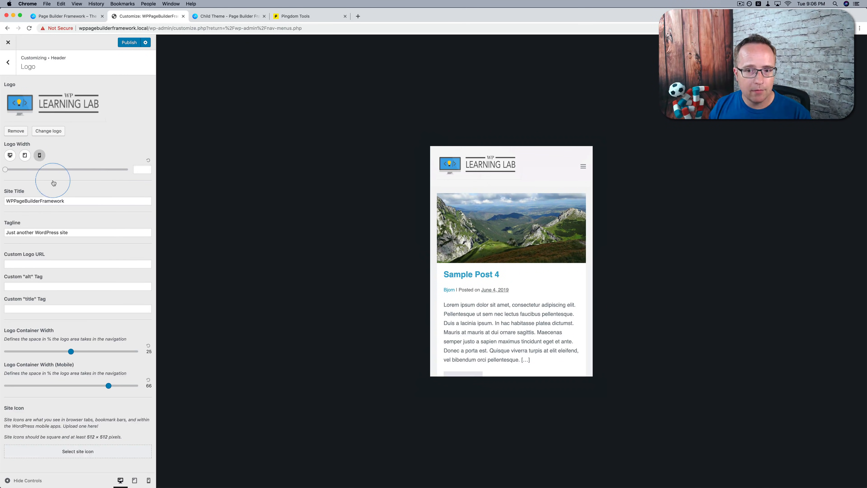
drag(19, 172, 52, 172)
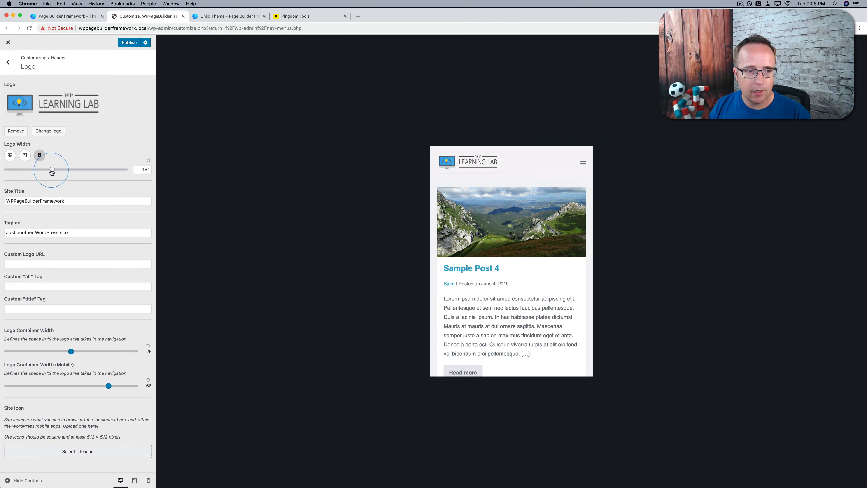
Review the Site Title, Tagline, Custom Logo URL and Custom "alt" Tag fields of the logo settings
double_click(50, 202)
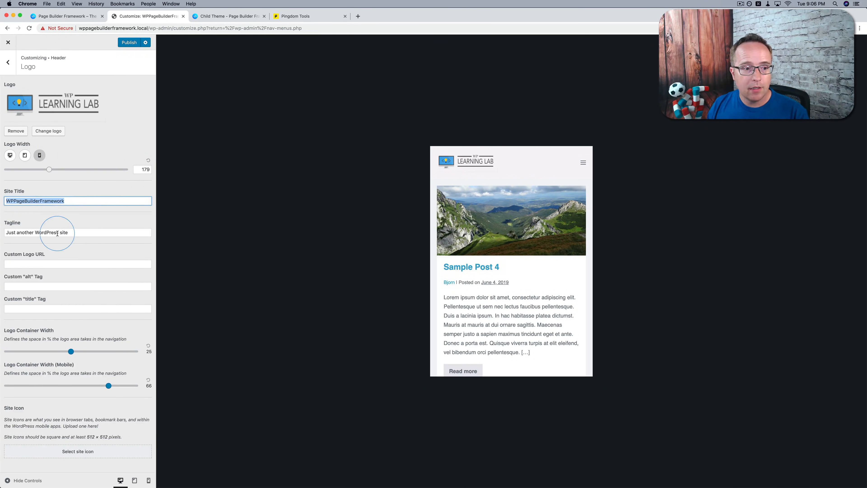
double_click(56, 233)
click(59, 264)
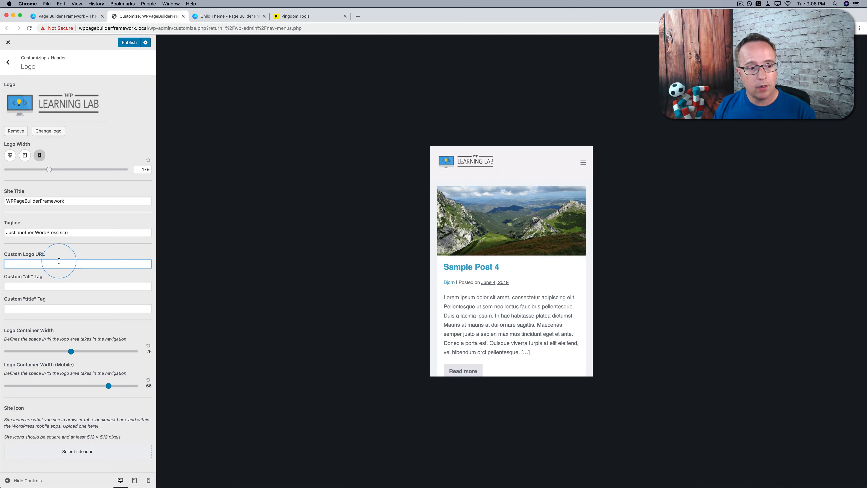
click(31, 286)
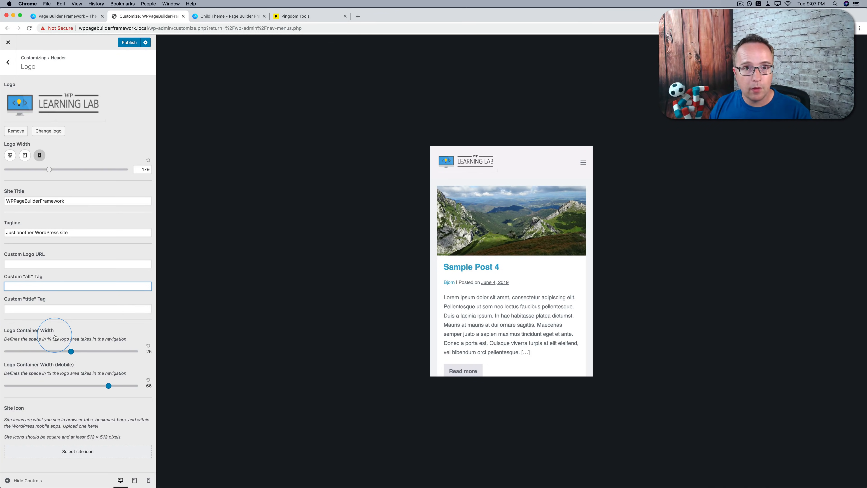
Try a narrower logo container width in the desktop preview, and reset it to the default
click(10, 156)
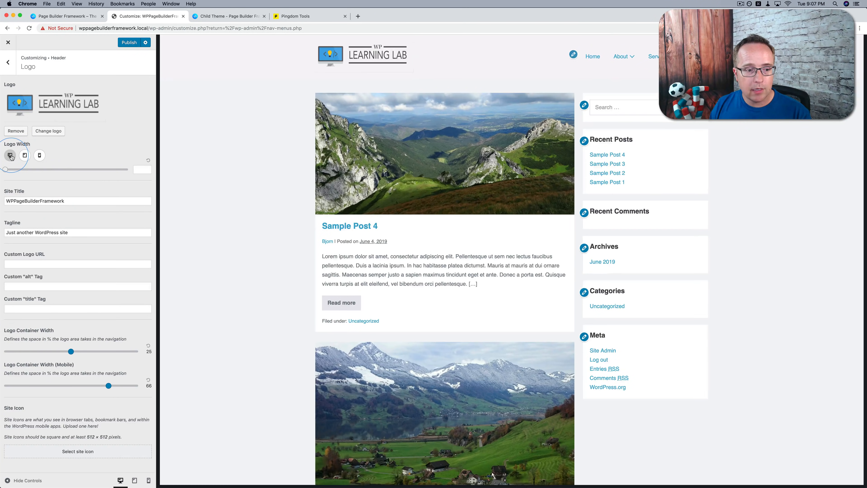
mouse_move(71, 351)
mouse_down()
mouse_move(26, 352)
mouse_move(146, 363)
mouse_move(116, 353)
mouse_move(39, 355)
mouse_move(61, 356)
mouse_up()
click(149, 352)
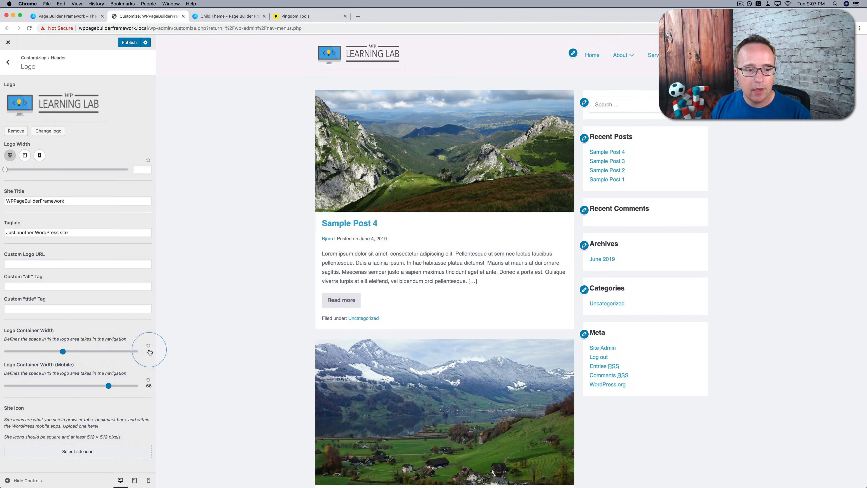
click(49, 188)
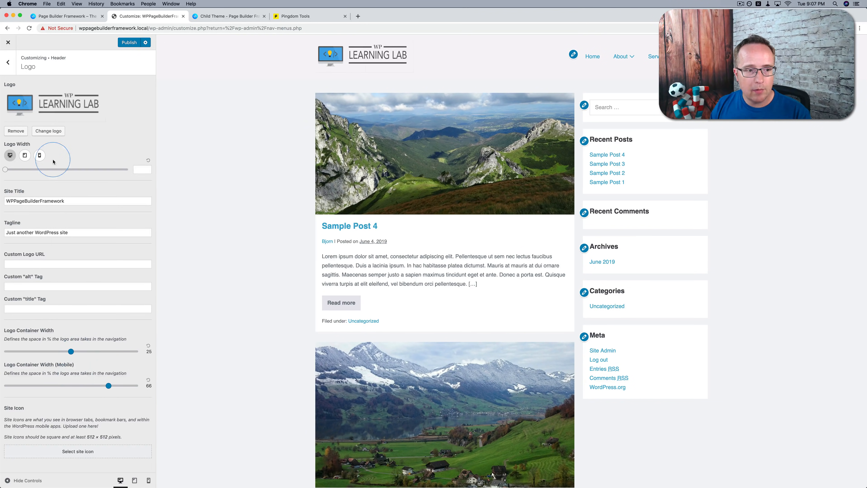
Try mobile logo container widths of 29 and 33 in the tablet and phone previews, and set the width to 36
click(25, 156)
click(108, 386)
drag(108, 386, 43, 374)
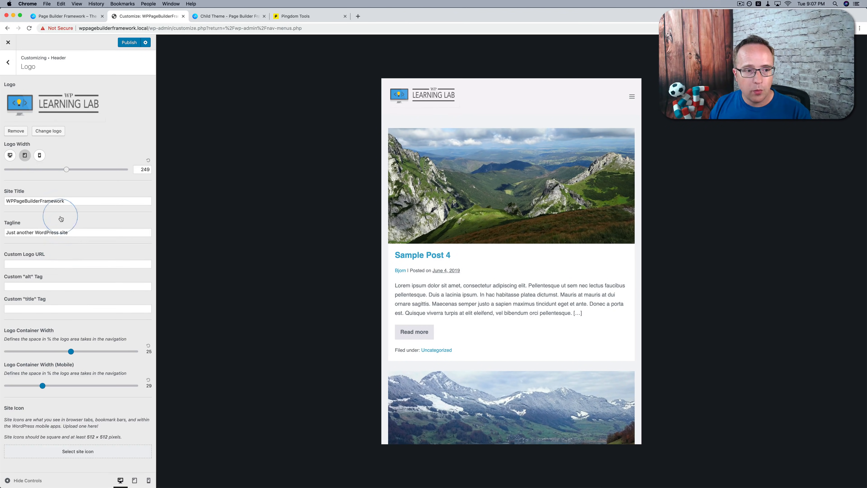
click(40, 155)
drag(42, 386, 49, 385)
click(105, 118)
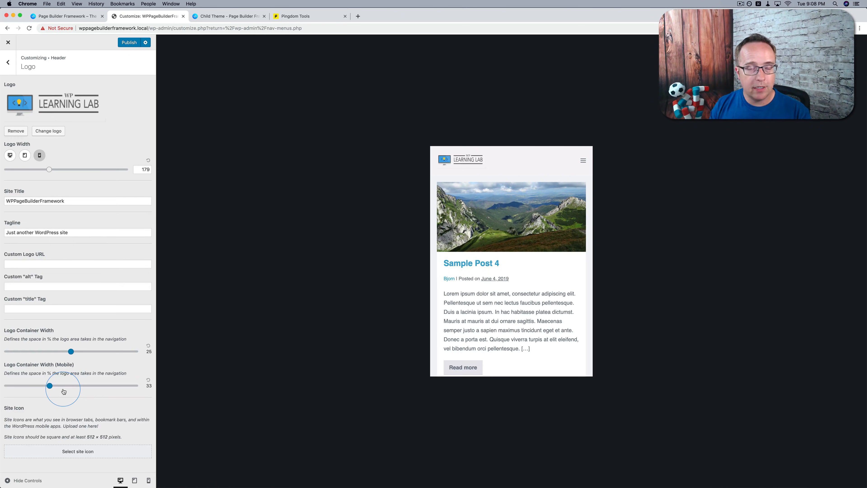
mouse_move(50, 386)
mouse_down()
mouse_move(70, 386)
mouse_move(43, 389)
mouse_move(54, 389)
mouse_up()
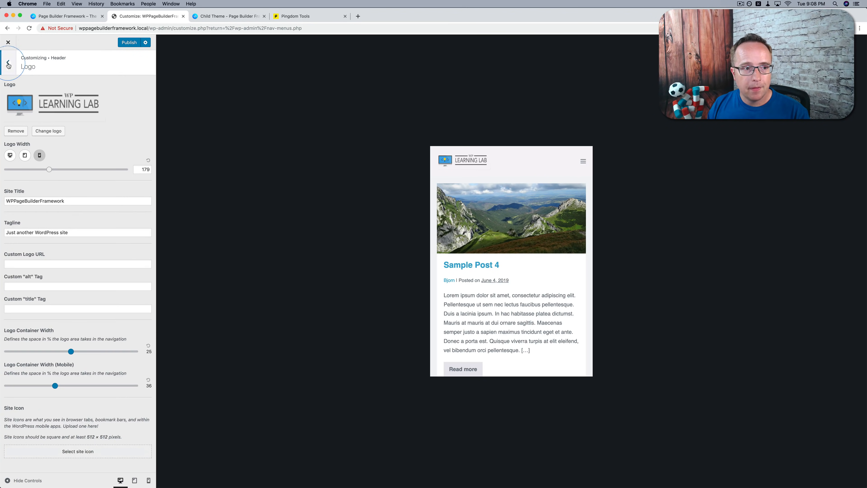
Switch the site preview back to desktop size from the header's logo settings
click(8, 62)
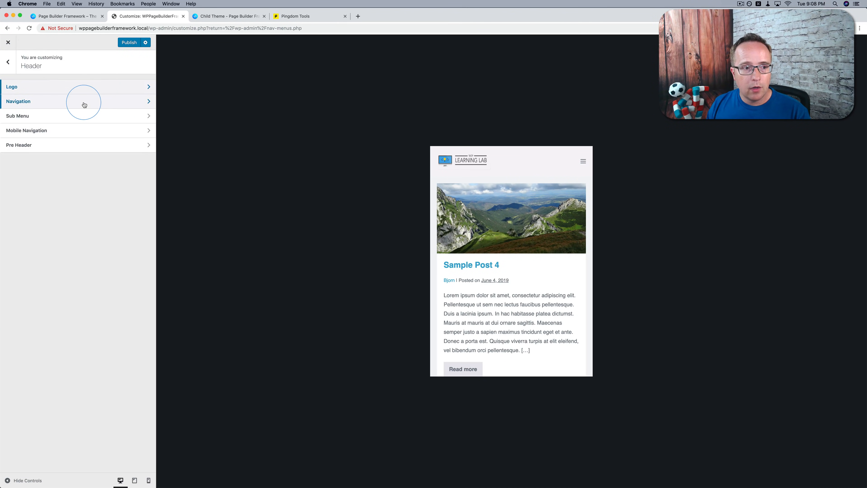
click(58, 86)
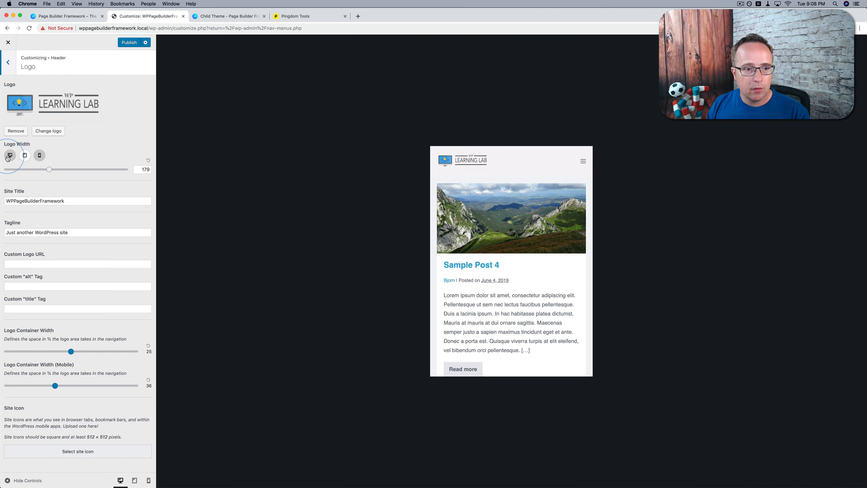
click(9, 156)
click(110, 72)
Set the background color of the header navigation to white (#ffffff)
click(97, 102)
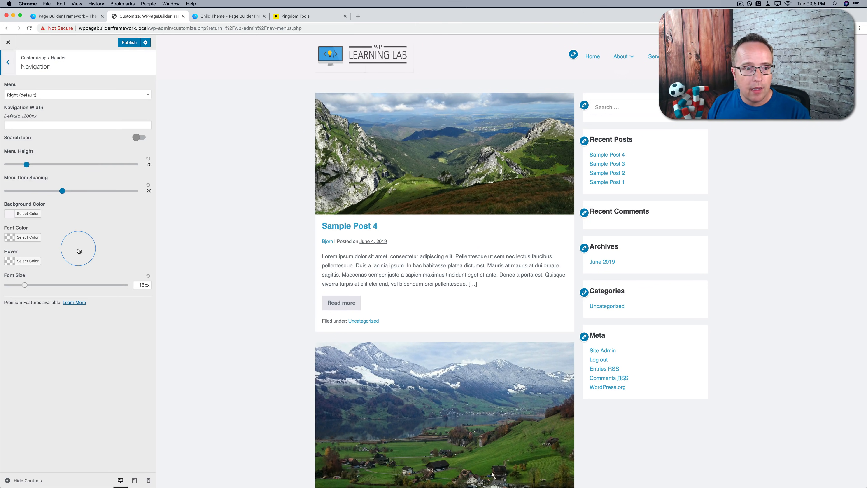
click(28, 215)
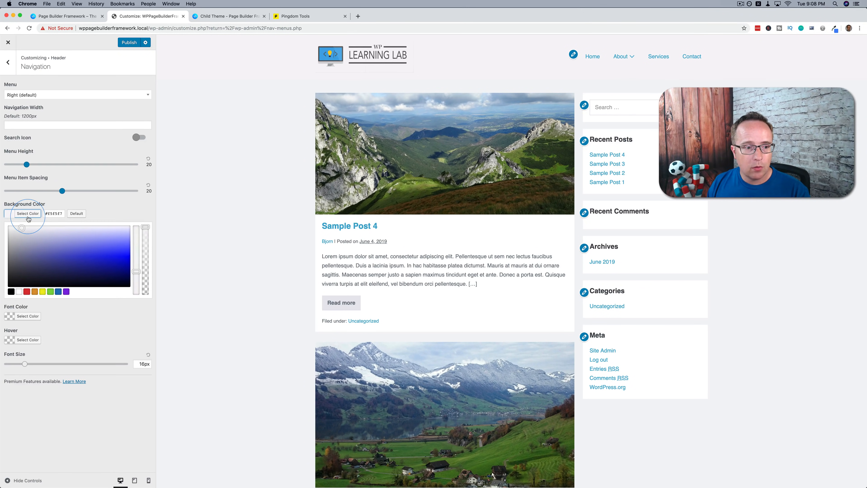
click(20, 292)
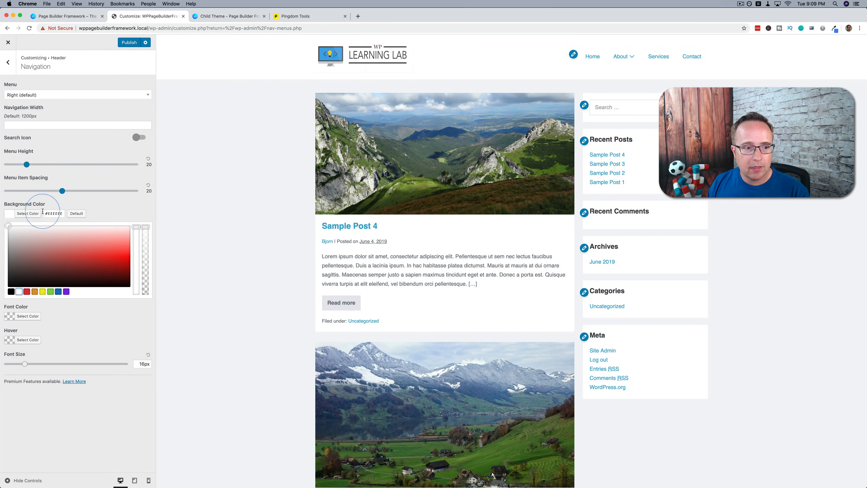
click(133, 210)
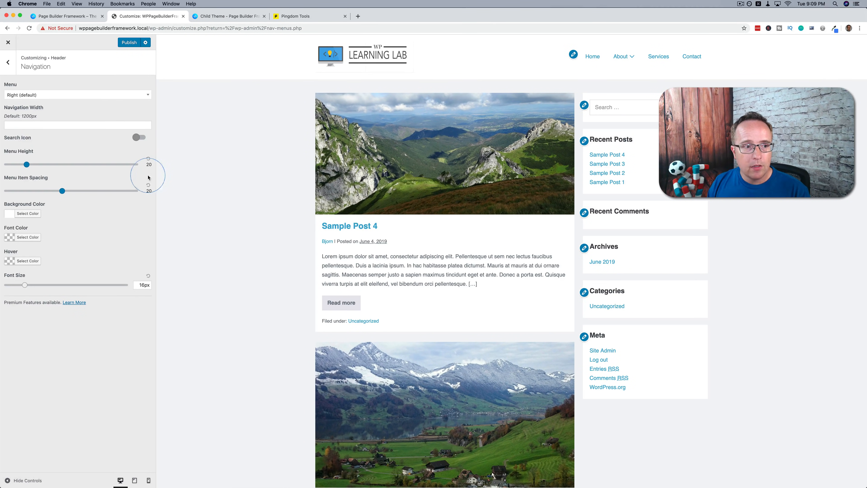
Try the Left, Centered and Stacked menu layouts for the header navigation, and restore Right (default)
click(51, 95)
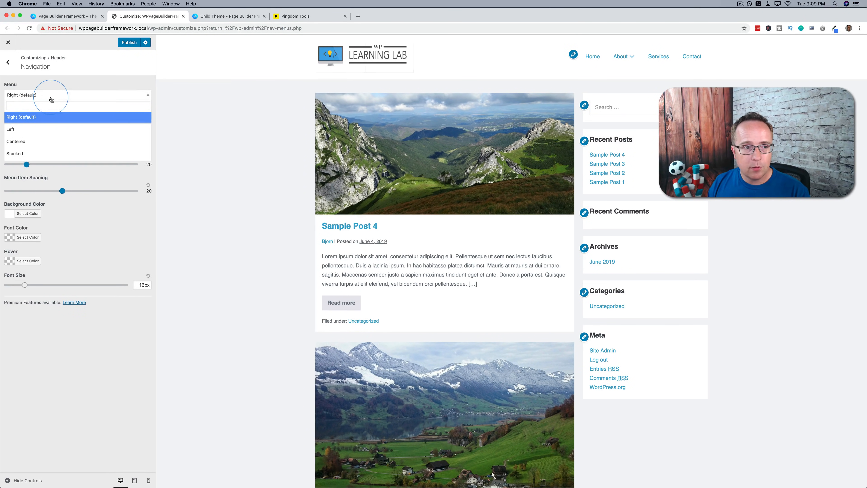
click(54, 136)
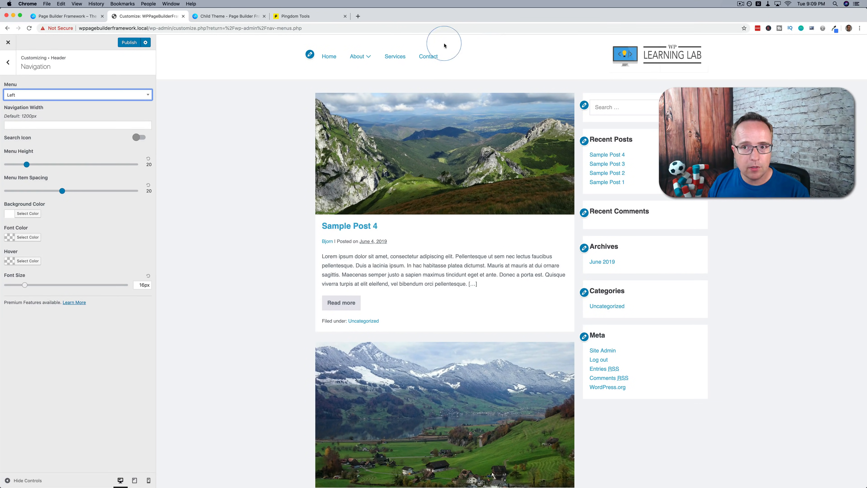
click(86, 97)
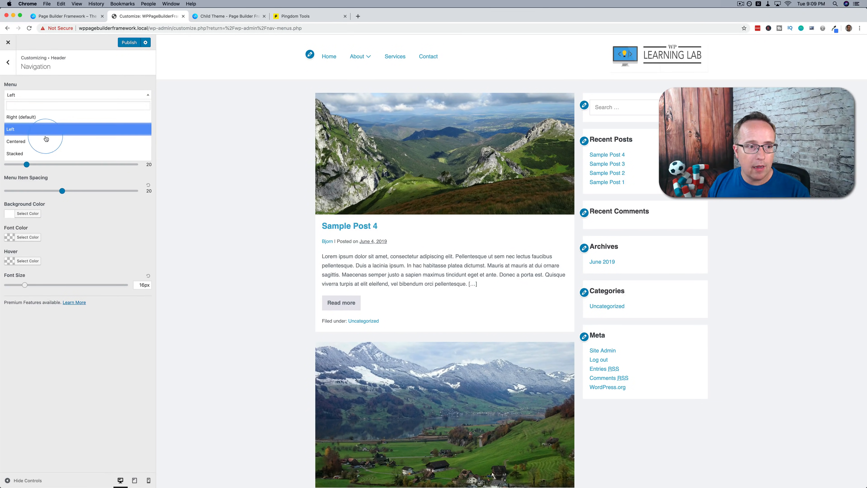
click(41, 141)
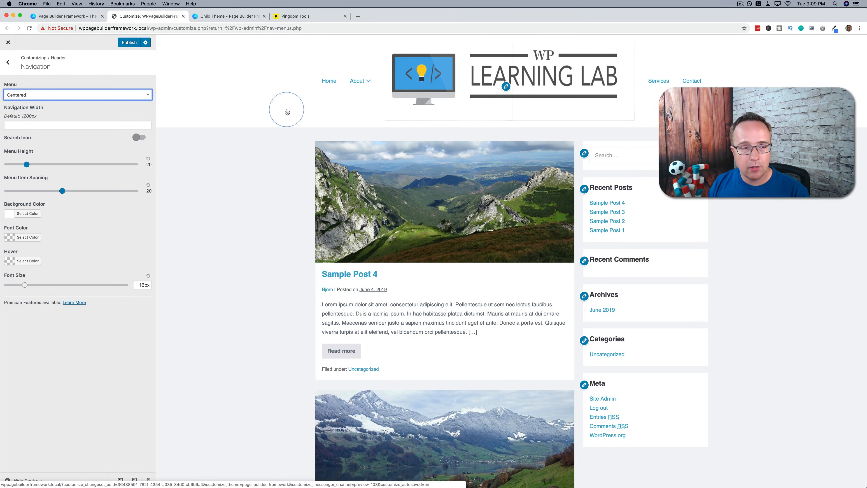
click(58, 95)
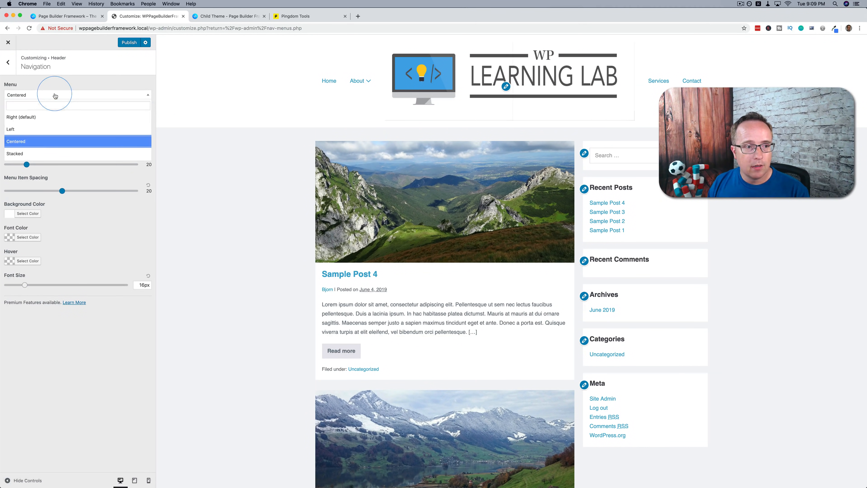
click(33, 153)
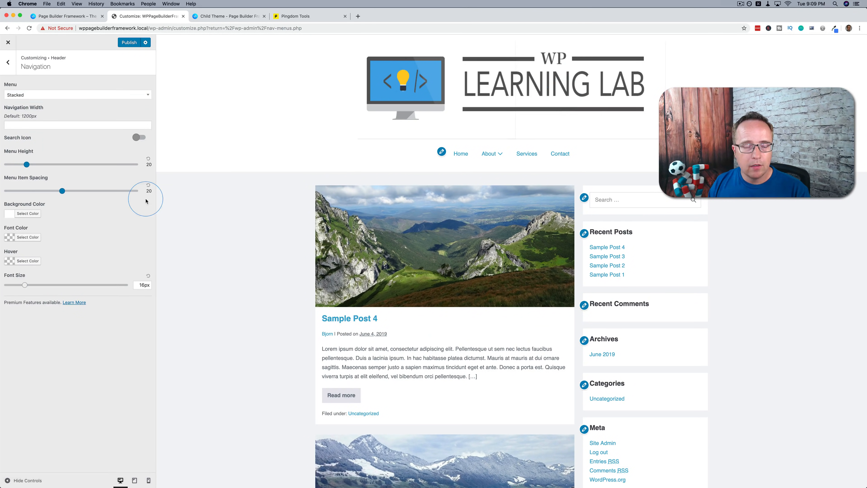
click(141, 95)
click(14, 117)
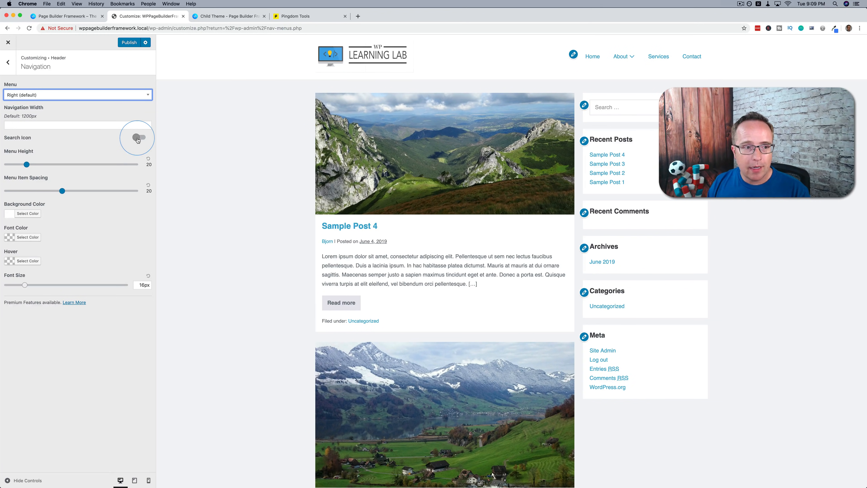
Enable the navigation's search icon, and set the font size to 15px and both menu height and menu item spacing to 18
click(138, 139)
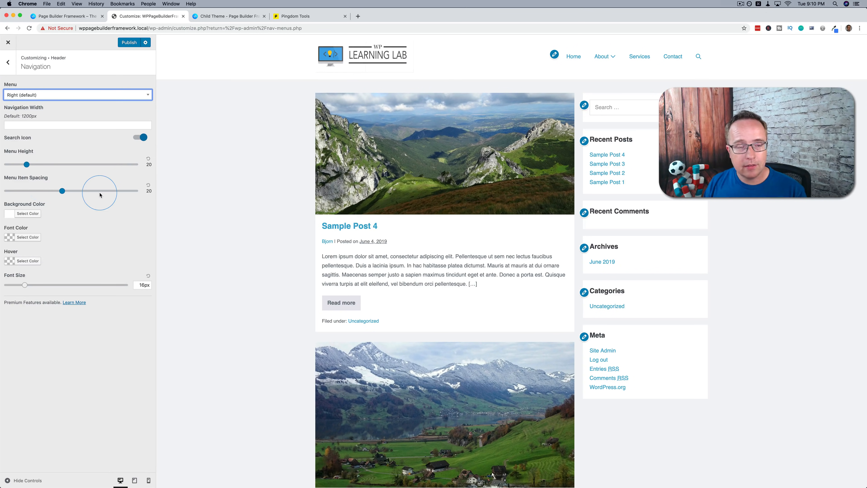
mouse_move(26, 285)
mouse_down()
mouse_move(53, 288)
mouse_move(23, 286)
mouse_up()
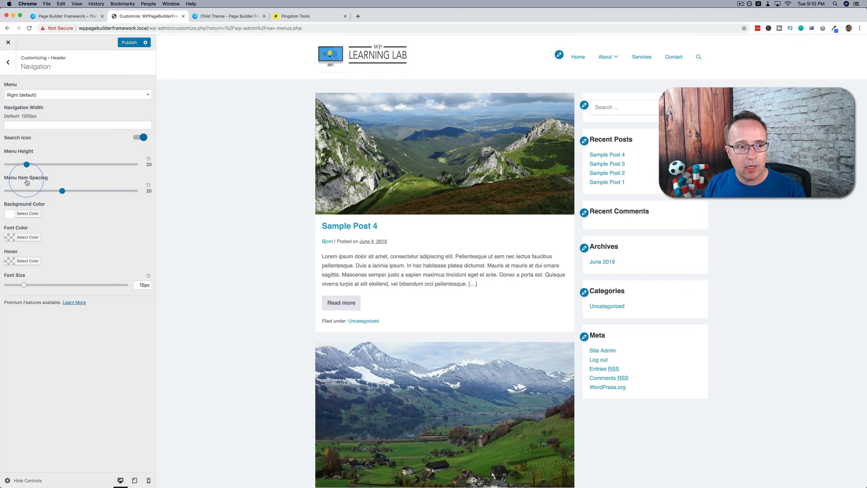
mouse_move(26, 165)
mouse_down()
mouse_move(50, 166)
mouse_move(16, 166)
mouse_move(23, 165)
mouse_up()
mouse_move(62, 191)
mouse_down()
mouse_move(87, 191)
mouse_move(55, 190)
mouse_up()
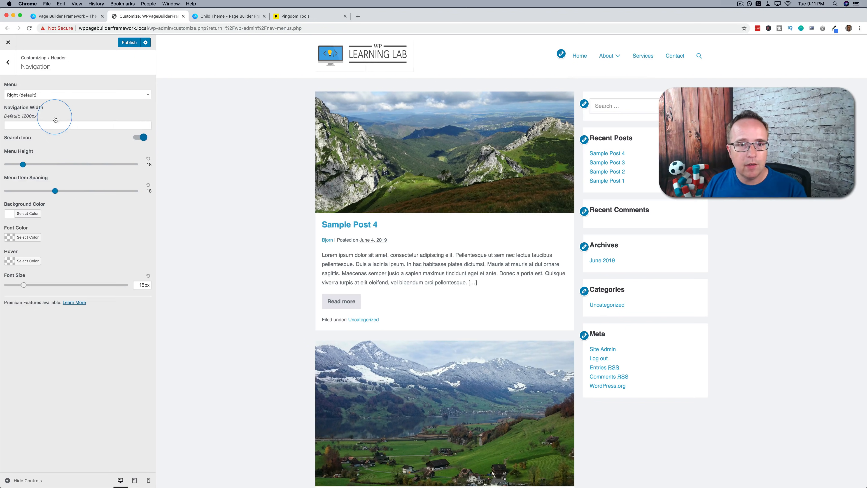
Open the header's Sub Menu settings and view the About dropdown in the preview
click(8, 62)
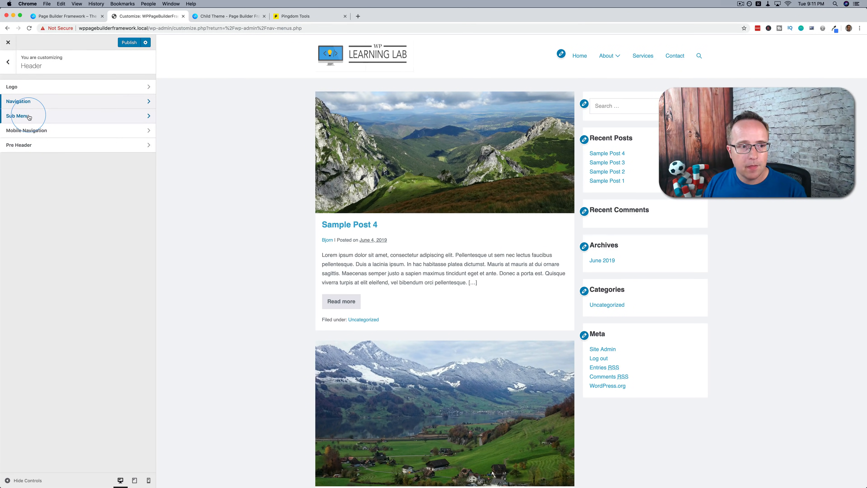
click(29, 116)
mouse_move(609, 56)
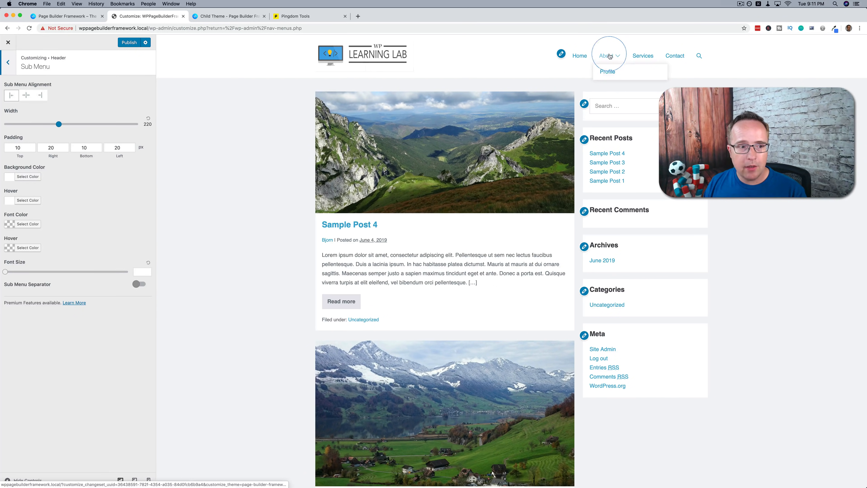
Try a yellow (#eeee22) sub menu background on the About dropdown, and restore the default color
click(27, 176)
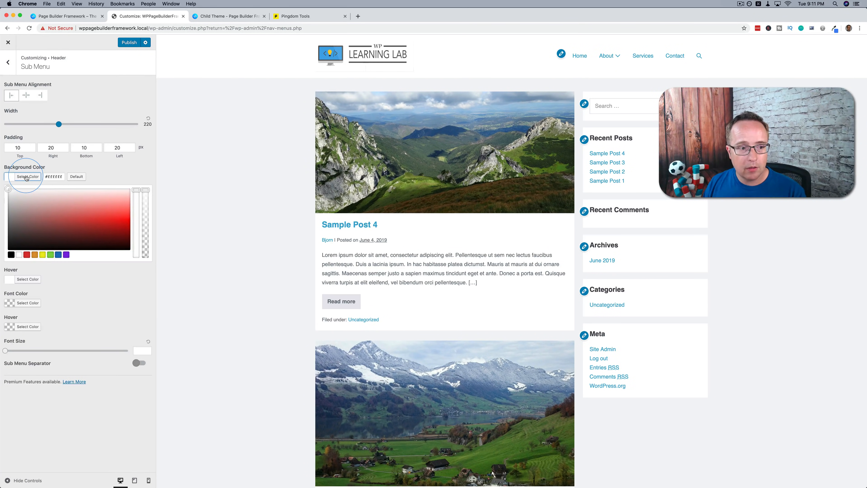
click(41, 256)
click(131, 167)
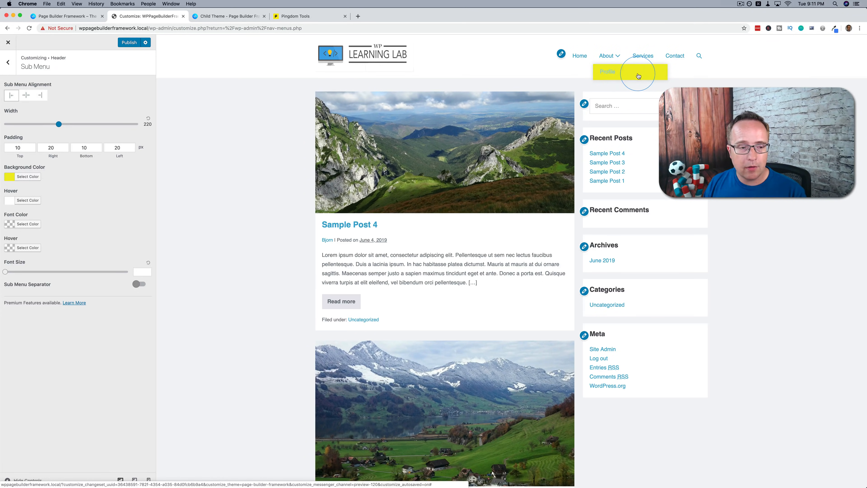
click(24, 177)
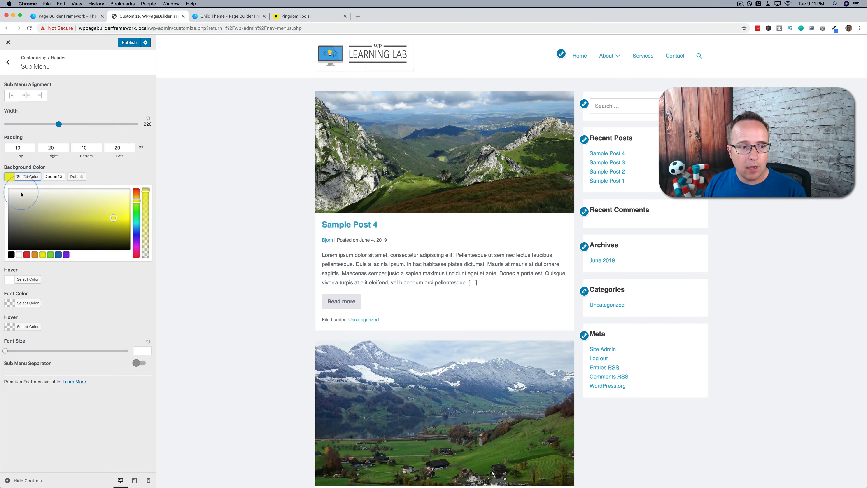
click(76, 177)
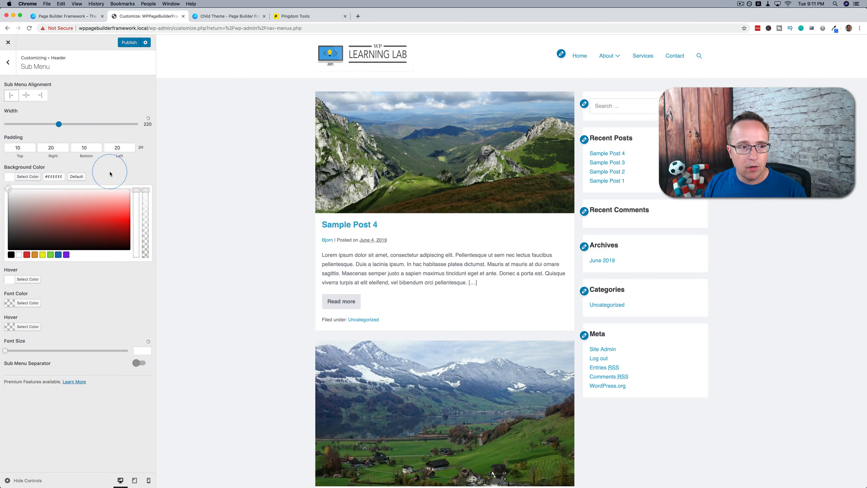
click(26, 176)
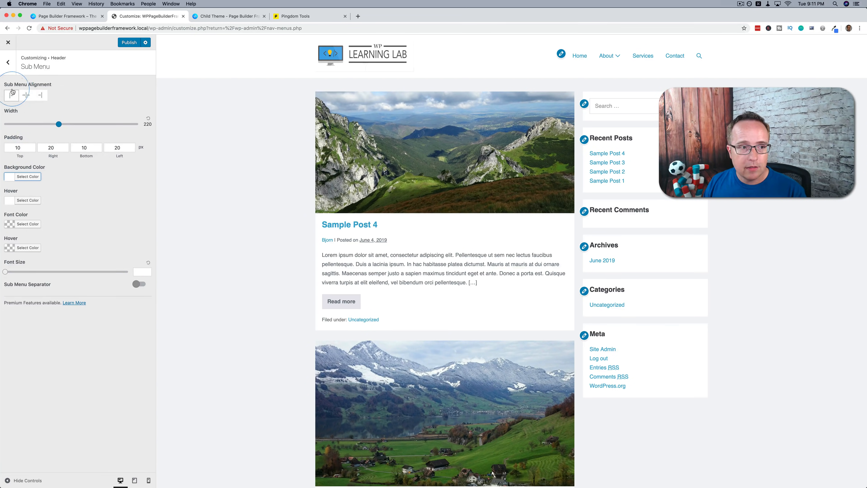
triple_click(37, 301)
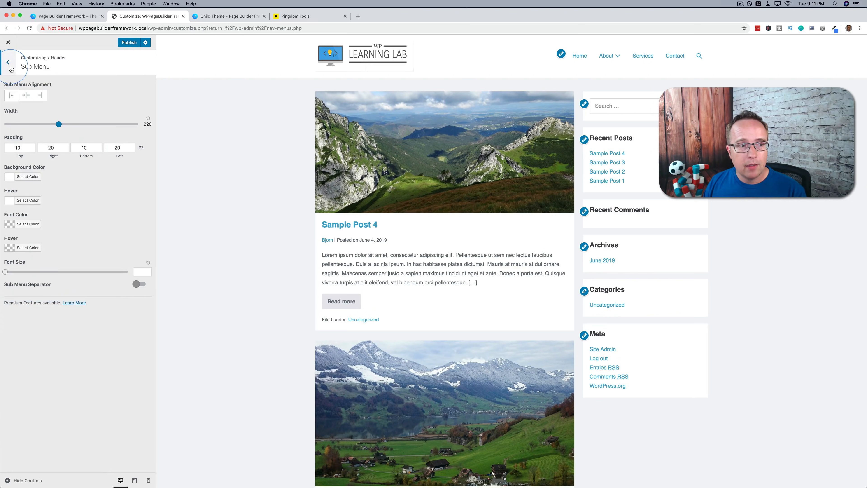
Open the header's Mobile Navigation settings and view the available menu types
click(8, 62)
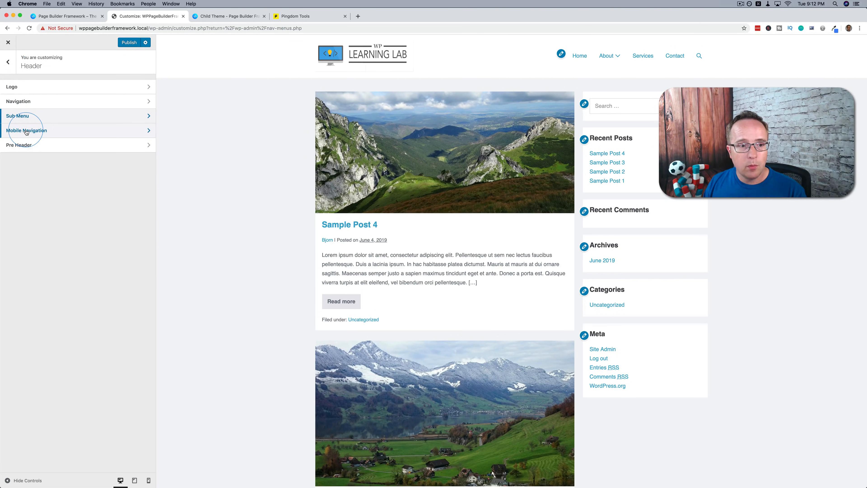
click(26, 131)
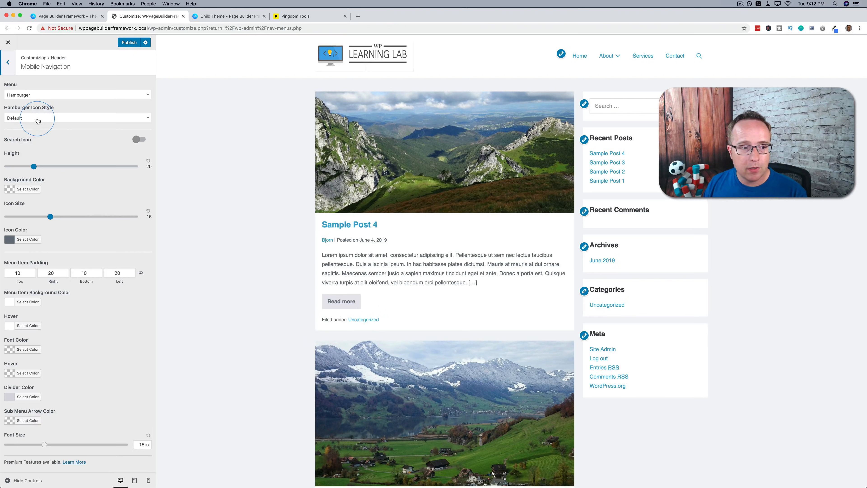
click(40, 93)
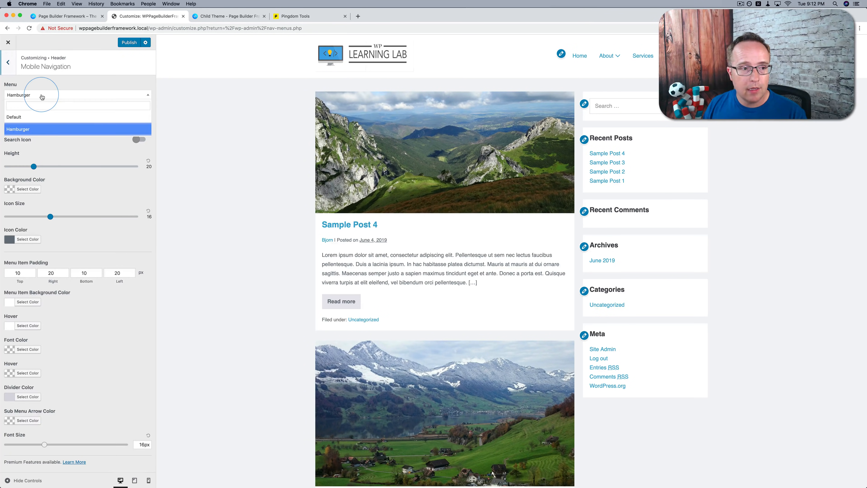
click(41, 96)
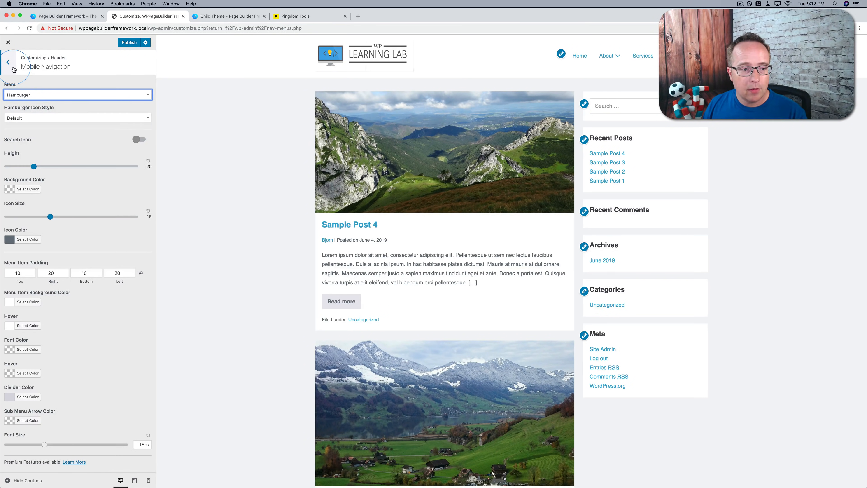
Switch the preview to mobile size using the logo width's device options, and return to the Mobile Navigation settings
click(14, 69)
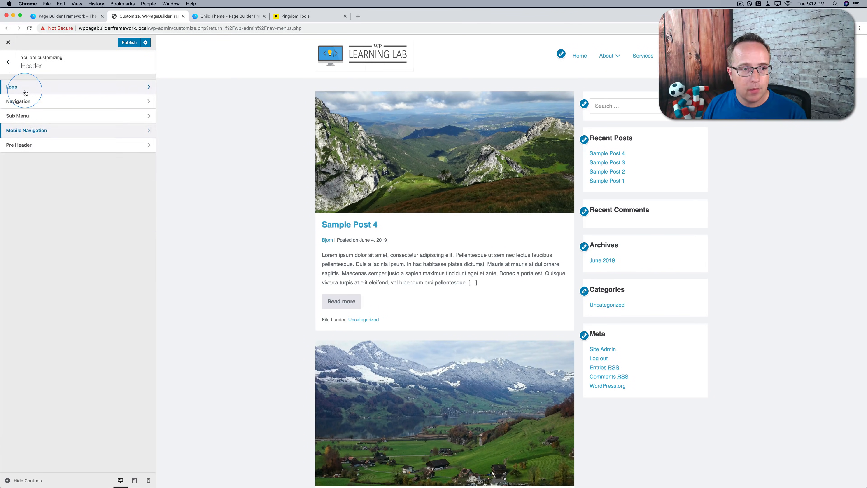
click(25, 88)
click(39, 156)
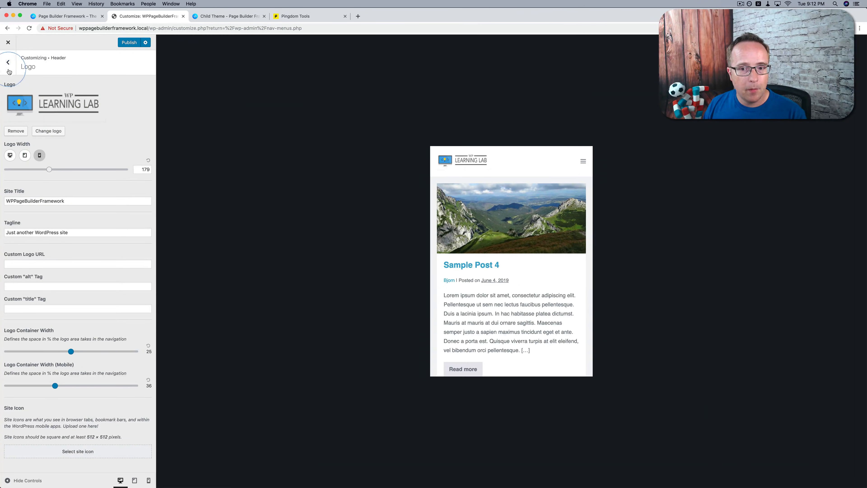
click(8, 65)
click(48, 131)
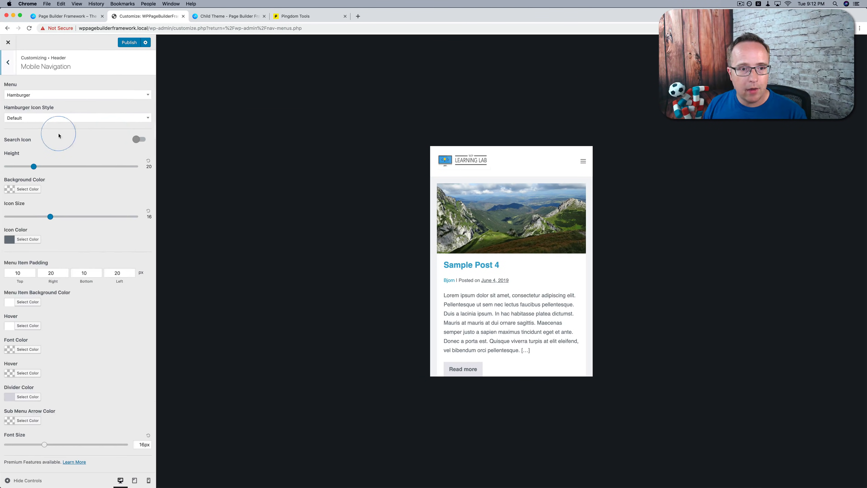
Try the Default mobile menu type in the preview, and restore Hamburger
click(146, 97)
click(26, 120)
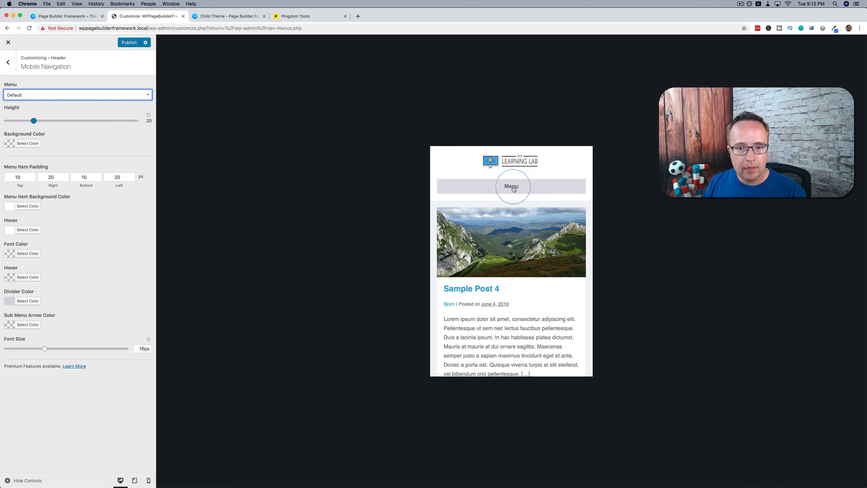
click(511, 188)
click(508, 190)
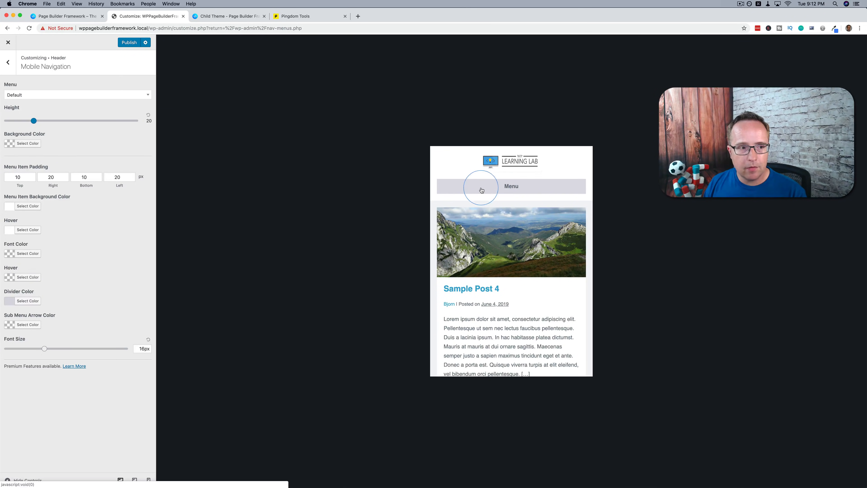
click(58, 95)
click(41, 129)
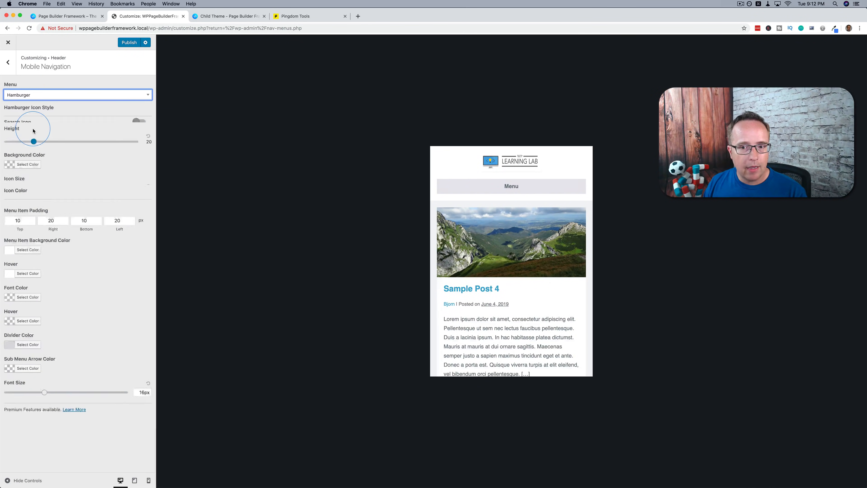
Follow the preview's Add Menu link from the hamburger menu and assign Main Nav to the Mobile Menu location
click(583, 162)
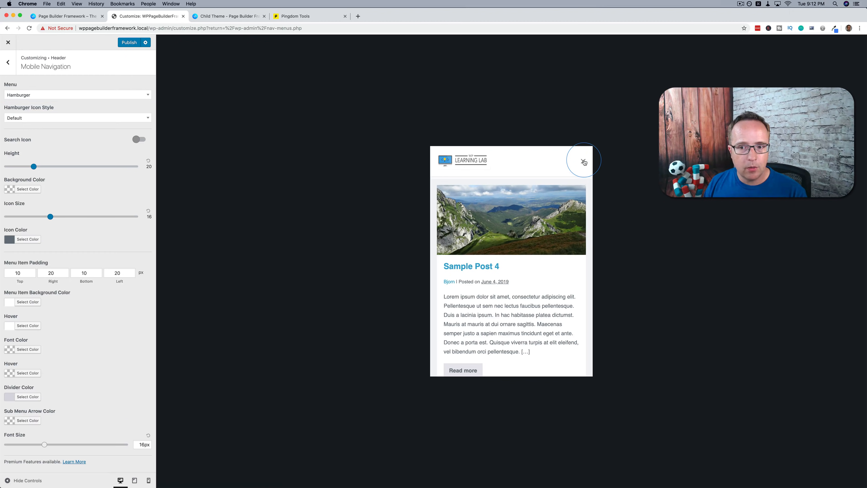
click(456, 186)
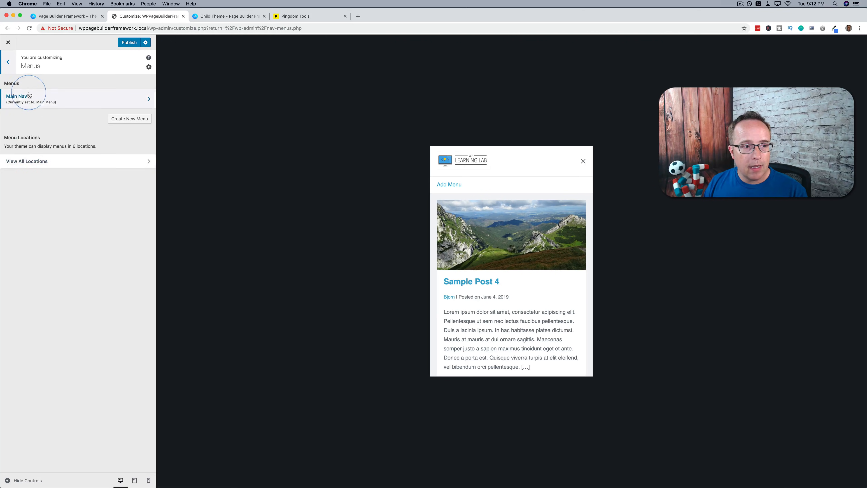
click(22, 161)
click(24, 175)
click(24, 179)
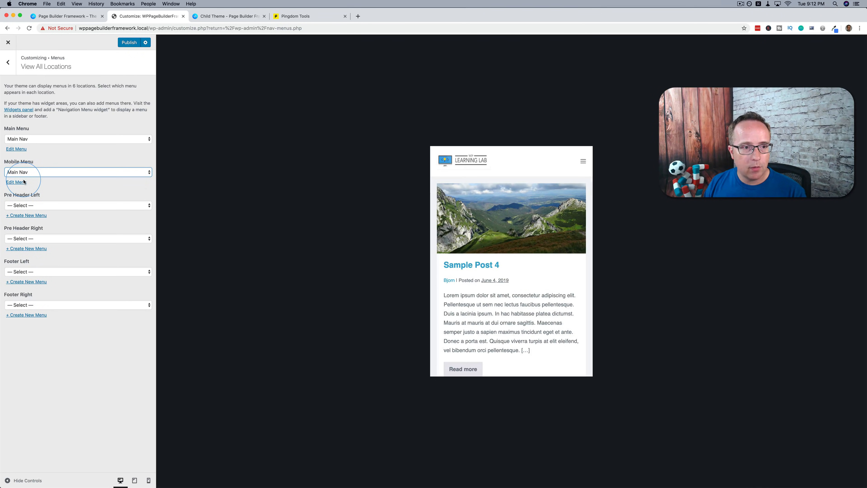
Return to the header's Mobile Navigation settings, and expand and collapse the hamburger menu in the preview
click(8, 62)
click(8, 63)
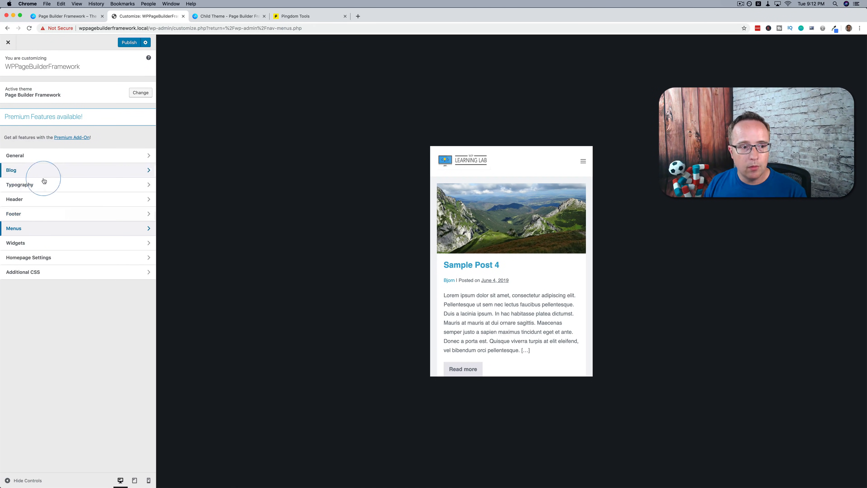
click(38, 204)
click(46, 134)
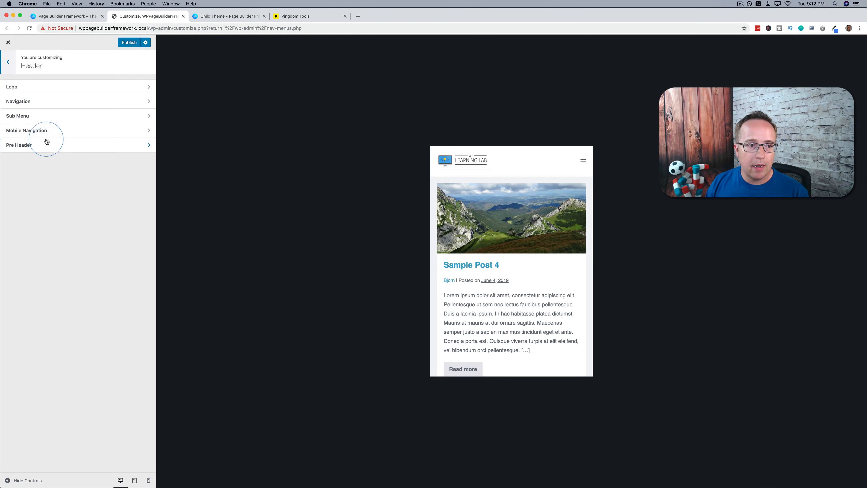
click(583, 163)
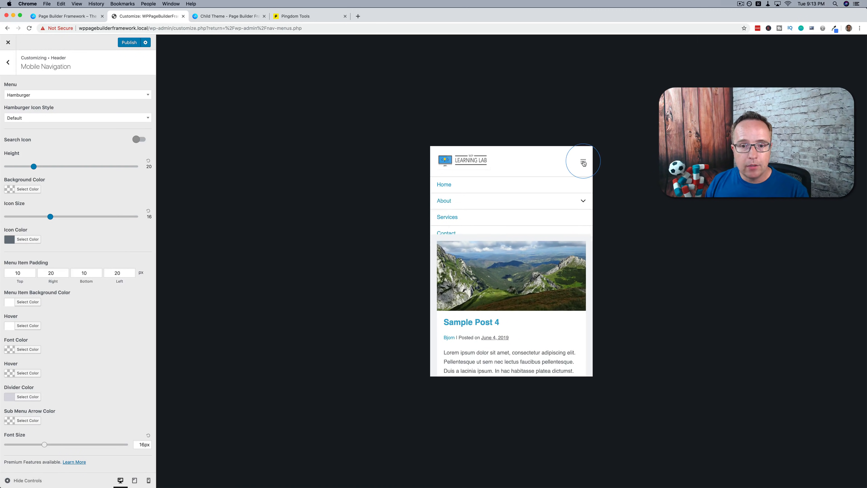
click(583, 160)
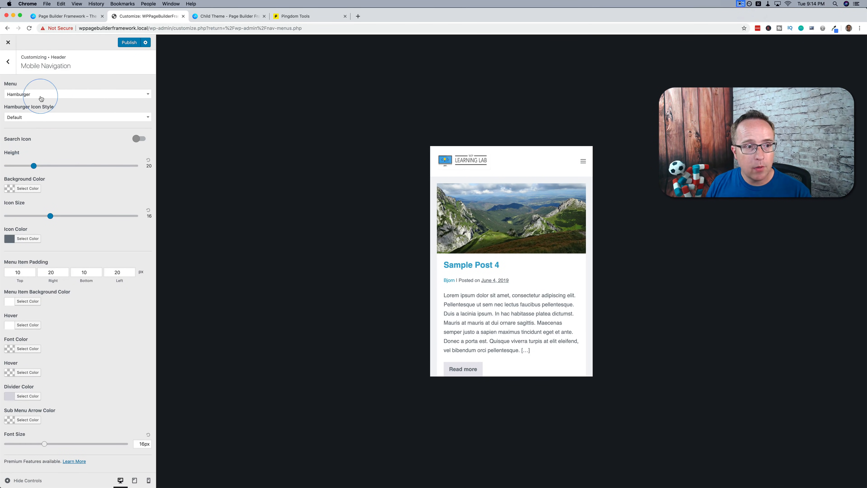
Set the mobile hamburger icon style to Filled with a border radius of 0, and enable the mobile search icon
click(27, 119)
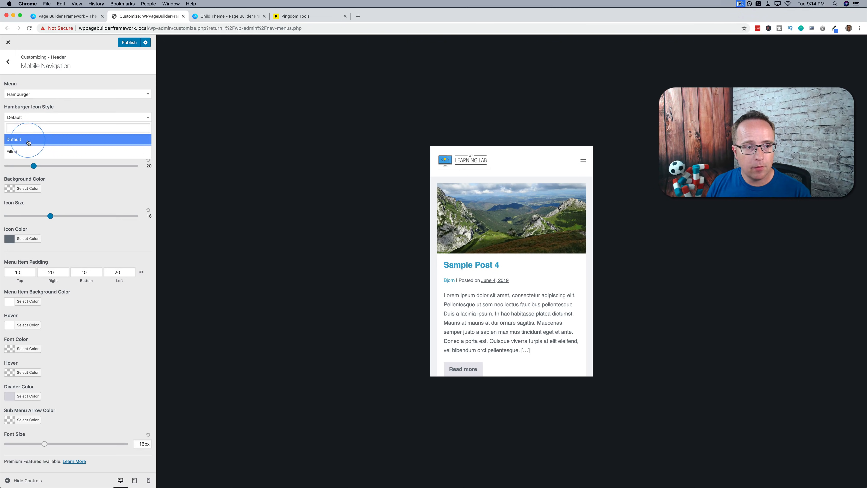
click(14, 152)
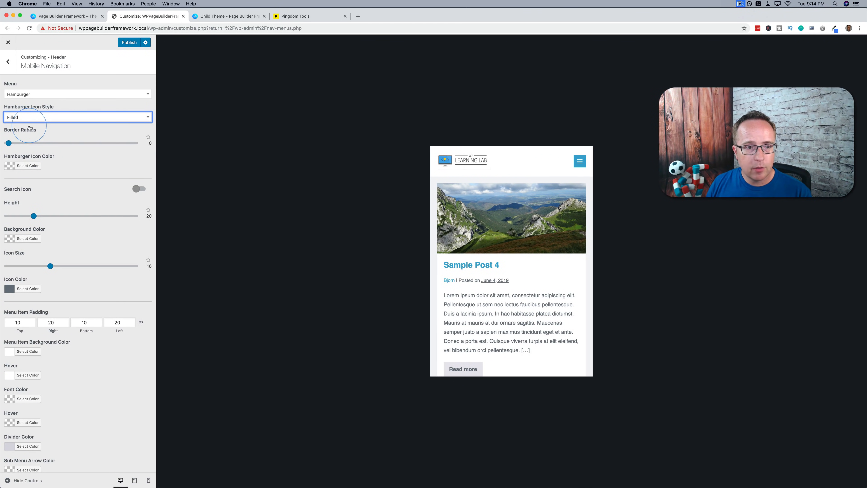
mouse_move(11, 146)
mouse_down()
mouse_move(79, 147)
mouse_move(0, 143)
mouse_up()
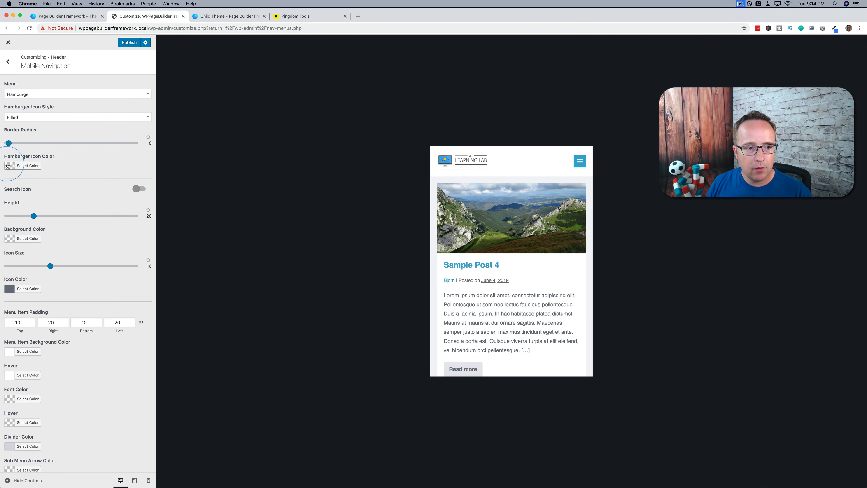
click(139, 188)
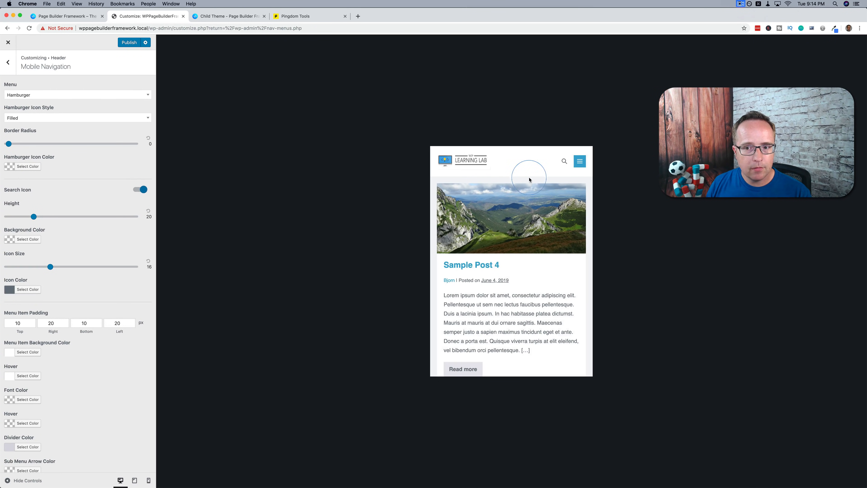
click(564, 162)
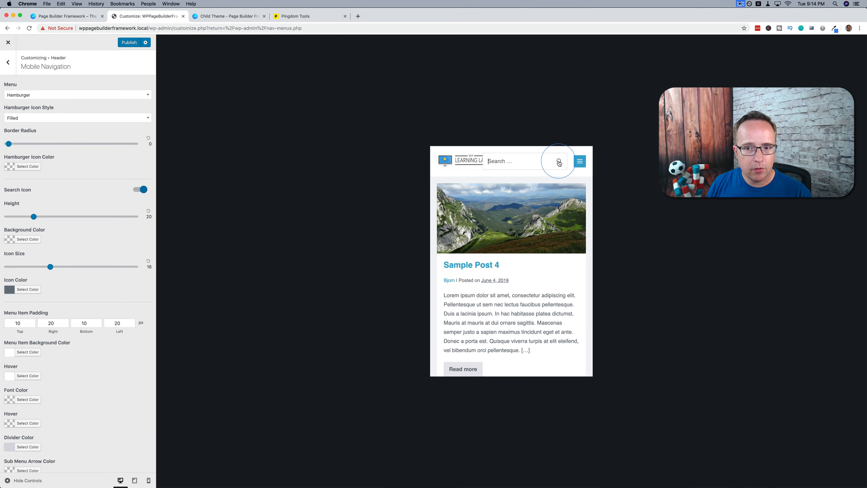
Try a top menu item padding of 50 px on the expanded mobile menu, and restore 10 px
scroll(80, 181, down, 3)
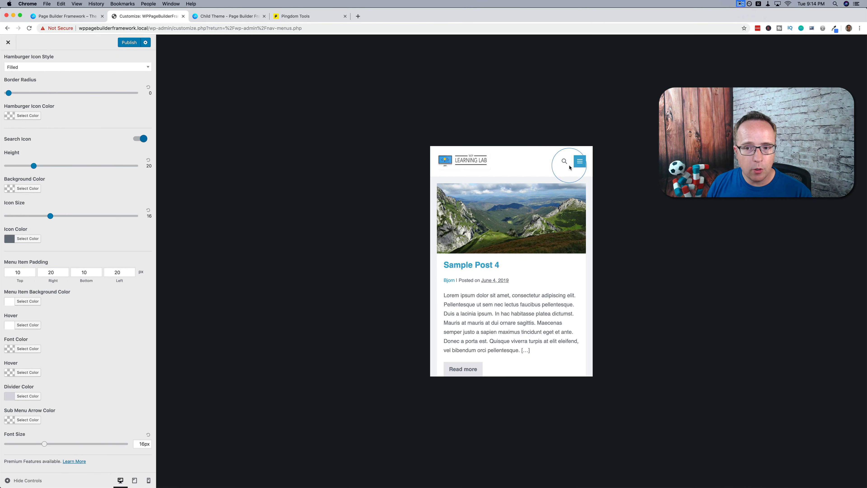
click(578, 161)
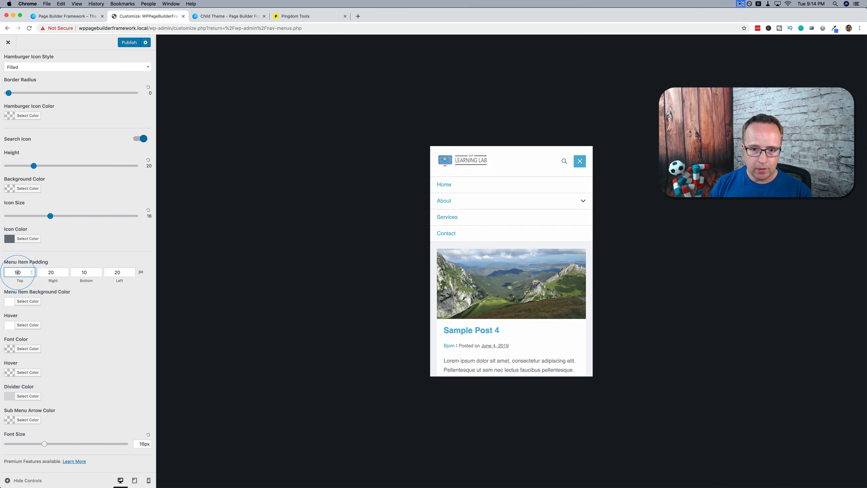
click(581, 158)
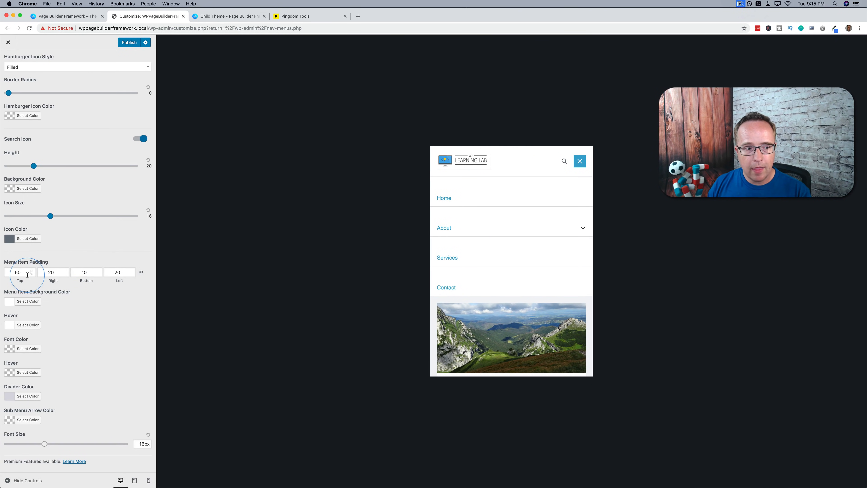
text(1)
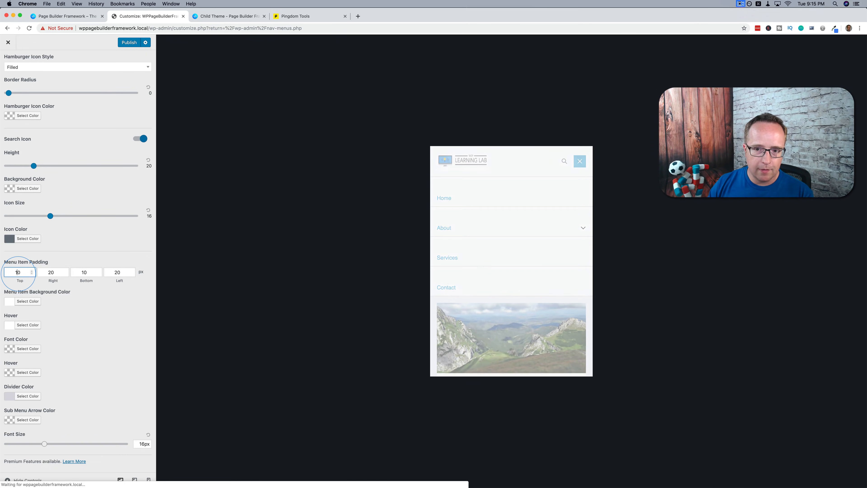
click(580, 160)
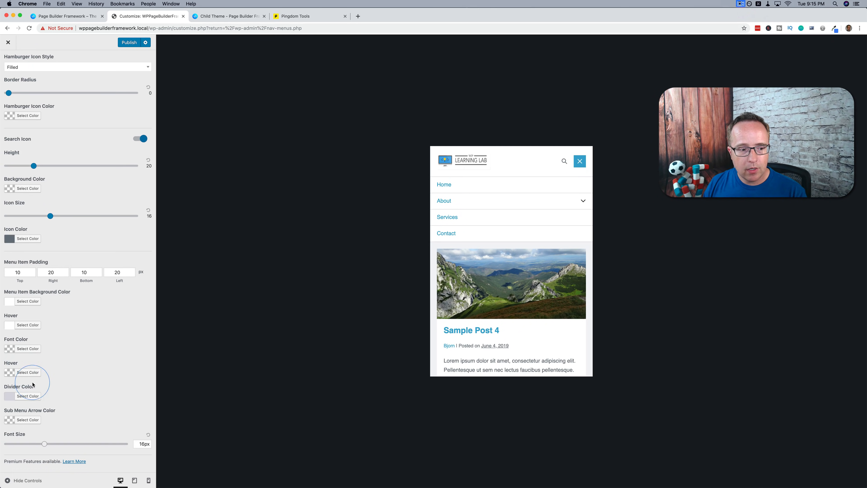
Set the mobile menu's divider color to light blue (#c1daf0) and view it in the expanded preview menu
click(28, 396)
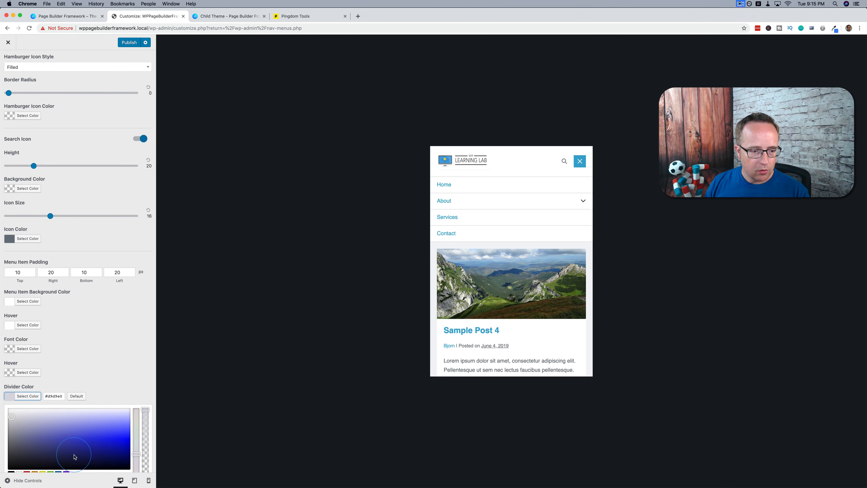
scroll(76, 457, down, 4)
click(58, 419)
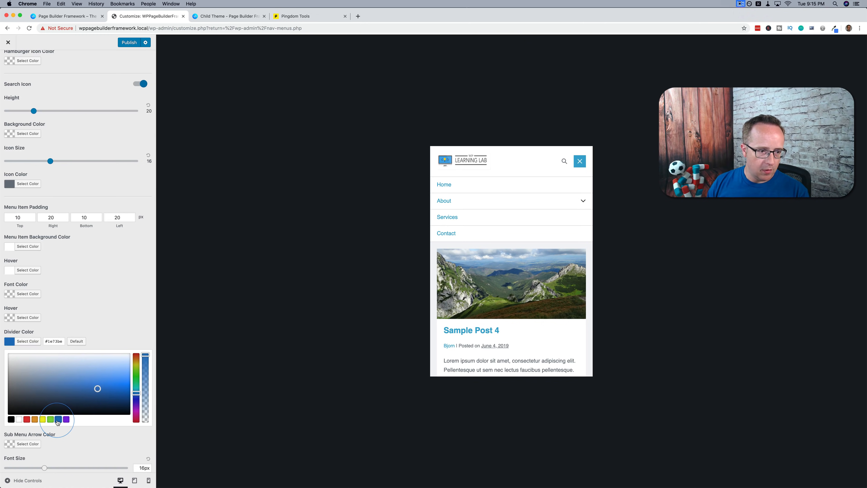
click(89, 376)
drag(85, 372, 84, 362)
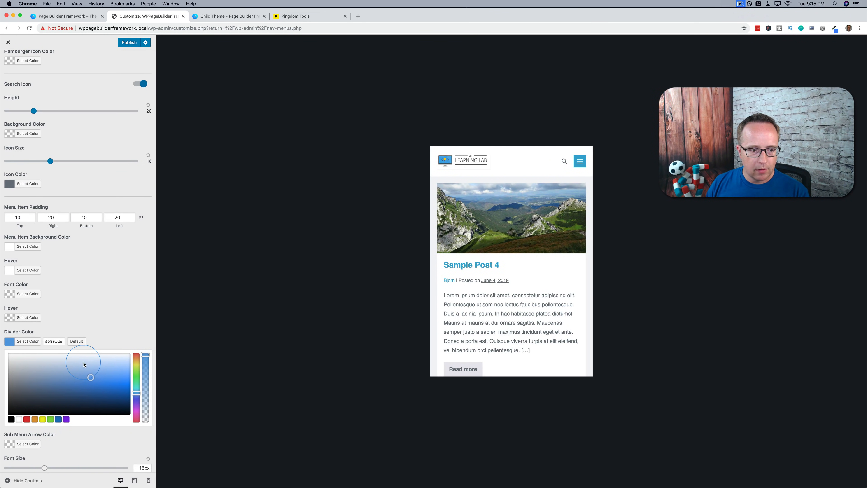
click(580, 161)
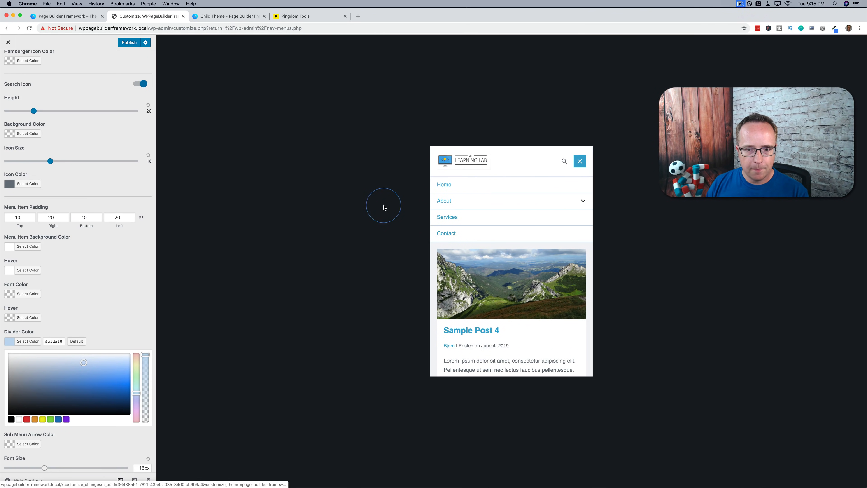
click(106, 338)
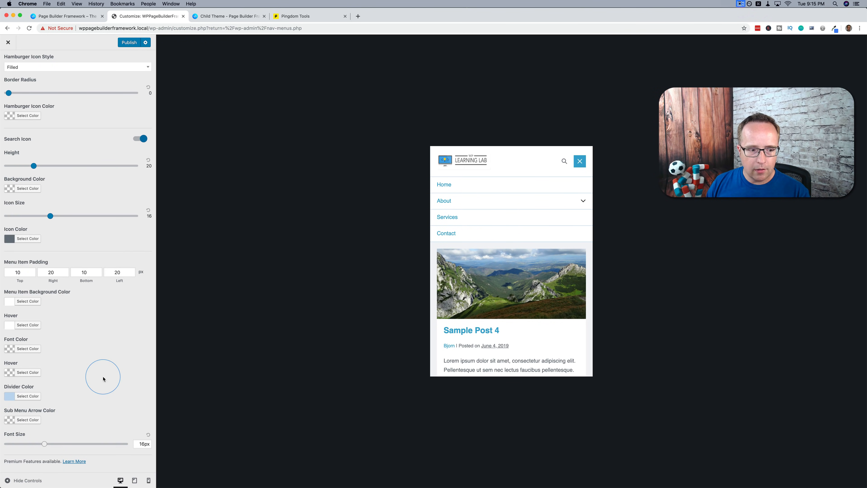
Copy the divider's color code and apply it as the mobile sub menu arrow color (#c1daf0)
click(36, 396)
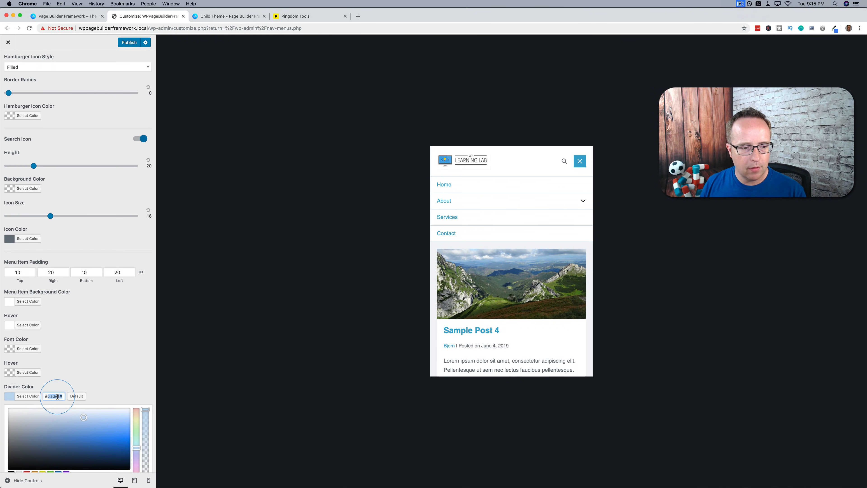
click(74, 383)
click(28, 419)
text(#c1daf0)
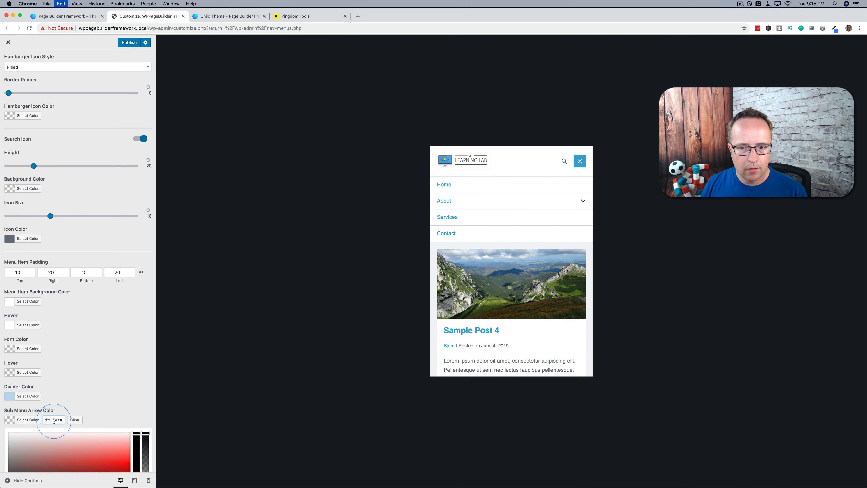
click(71, 381)
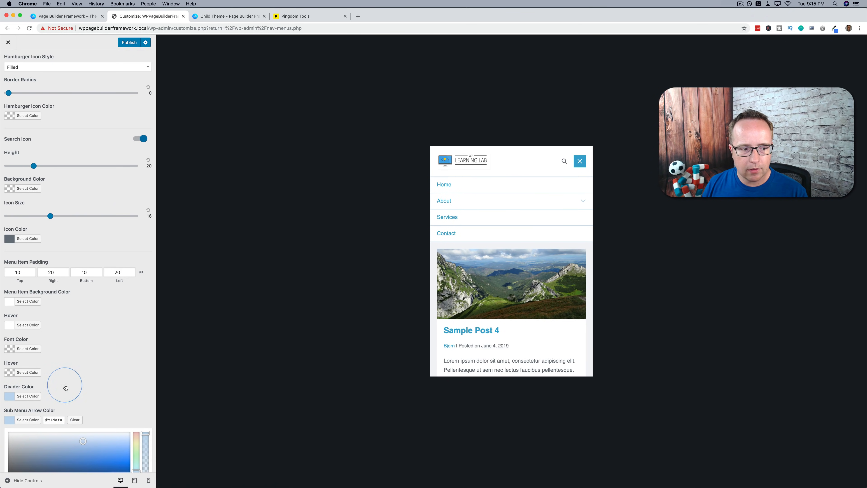
Set the mobile sub menu arrow color to #77abd8 and the mobile menu font size to 13px, checking both in the preview menu
click(86, 458)
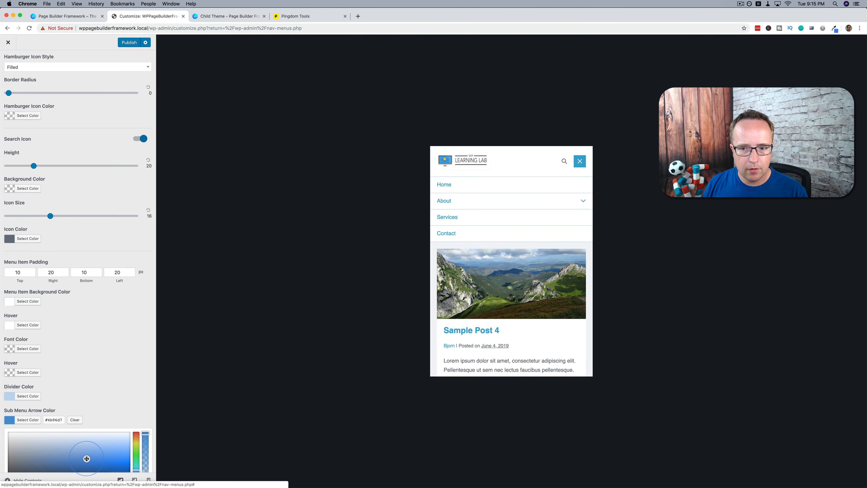
drag(78, 457, 77, 453)
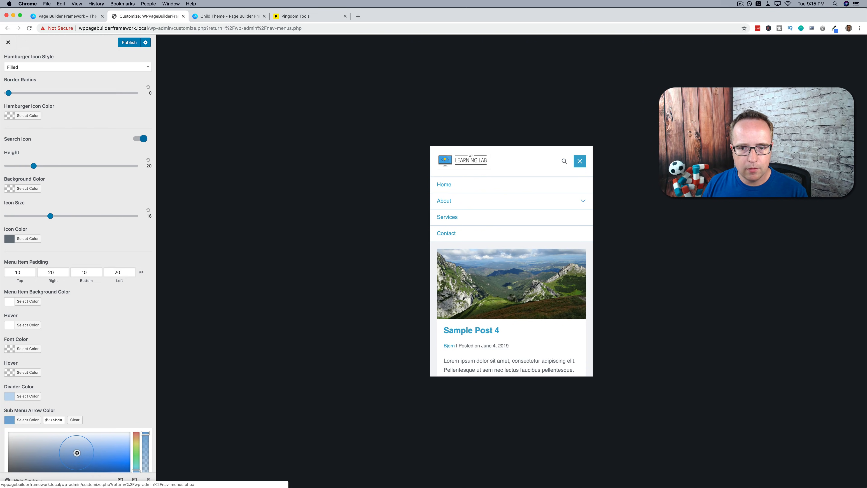
click(118, 382)
click(560, 202)
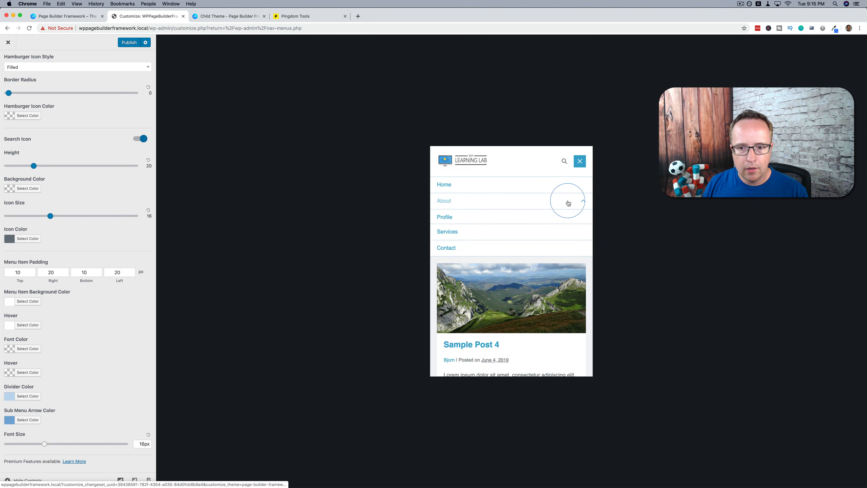
click(581, 200)
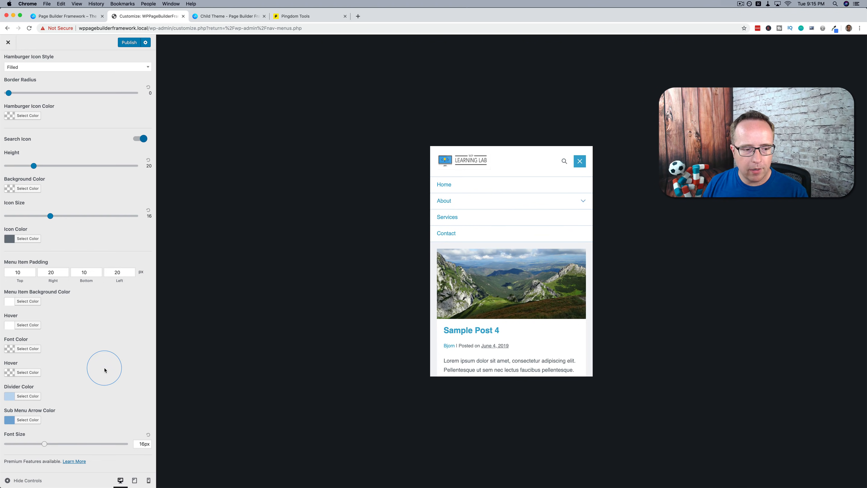
drag(45, 444, 38, 444)
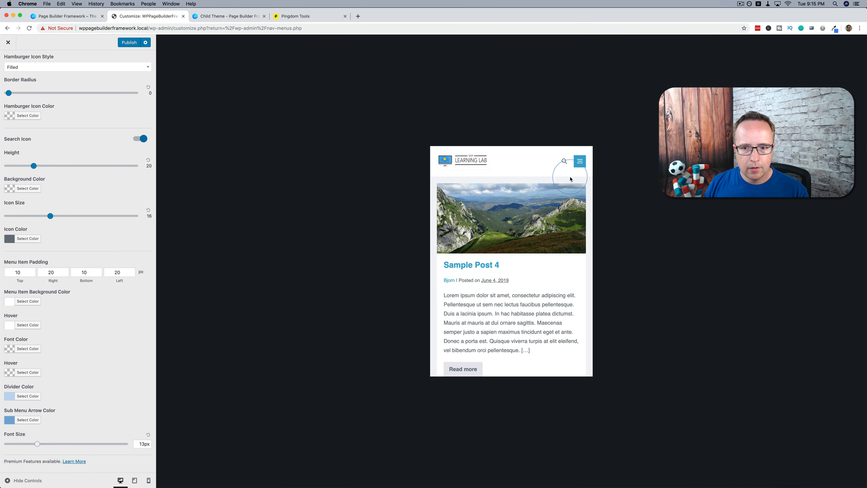
click(583, 165)
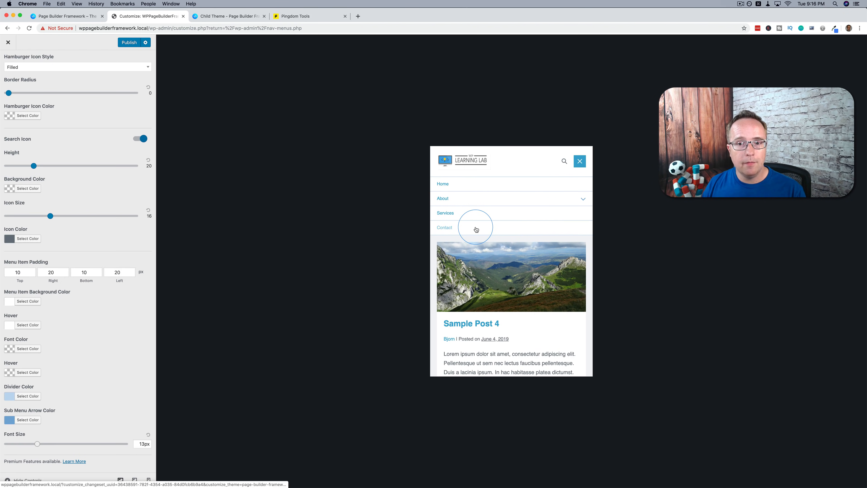
Leave the Mobile Navigation settings and open the header's Logo settings with the desktop-size preview
scroll(27, 115, up, 2)
click(8, 62)
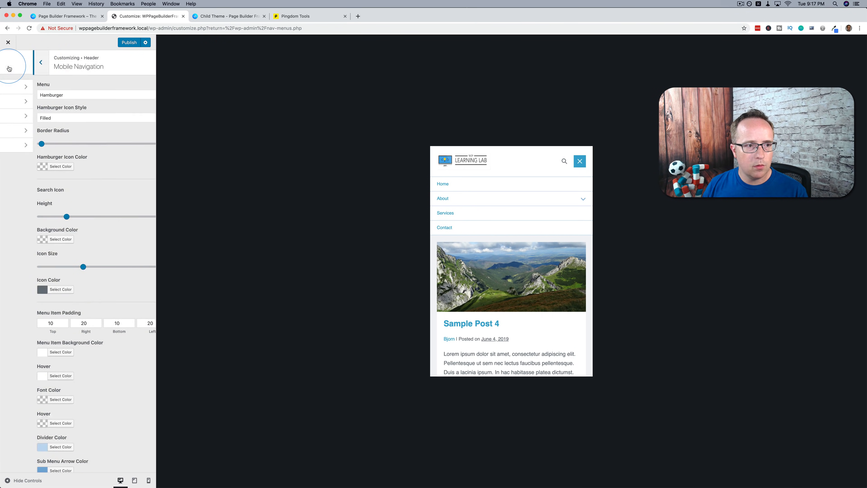
click(24, 89)
click(10, 155)
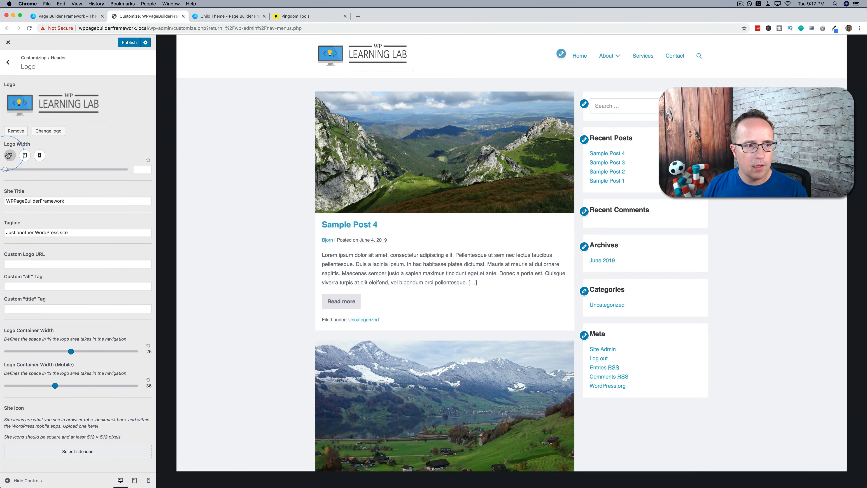
Try the Pre Header's two-column layout with its column content options and the one-column layout, and restore None
click(12, 65)
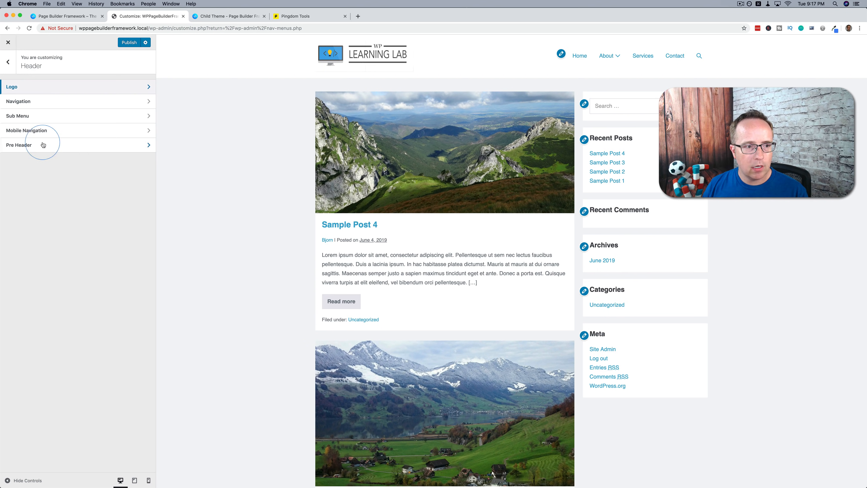
click(53, 146)
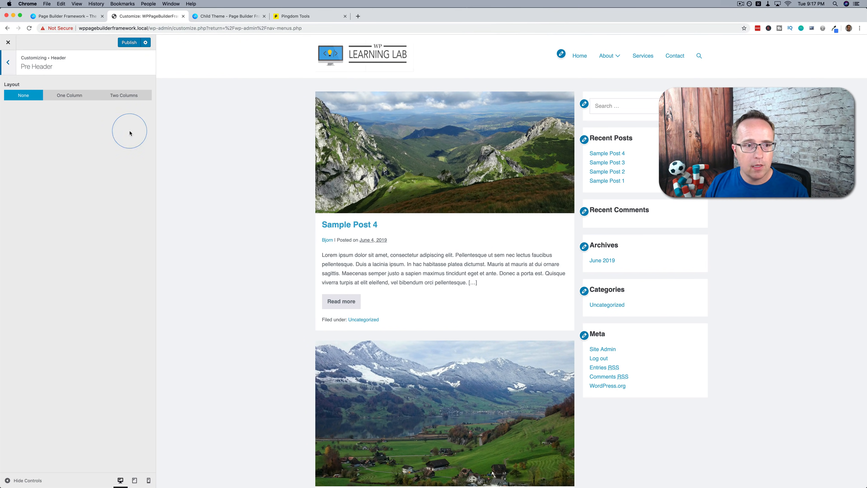
click(121, 95)
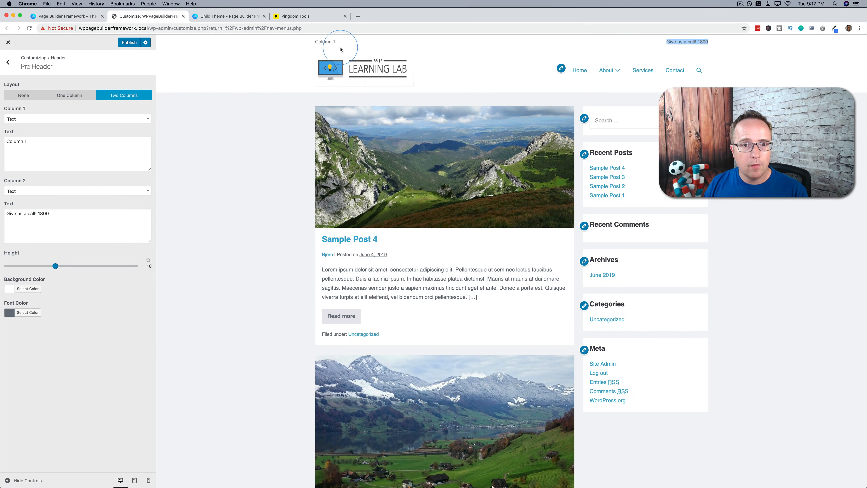
click(53, 120)
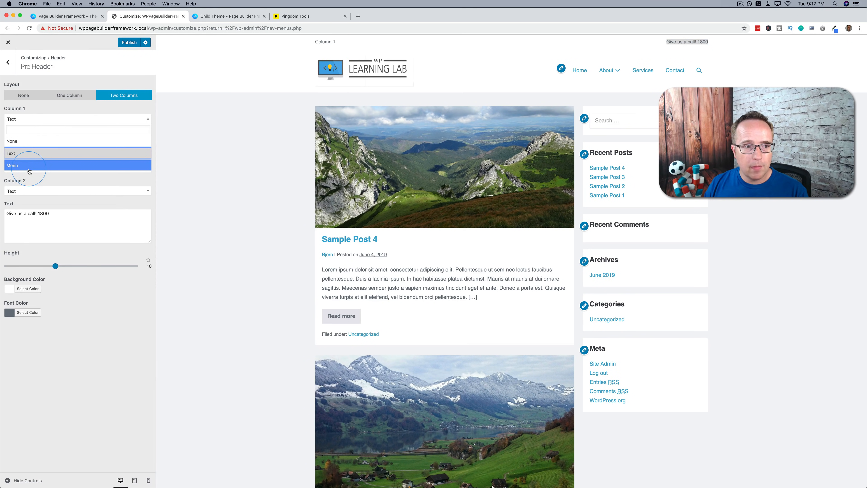
click(70, 96)
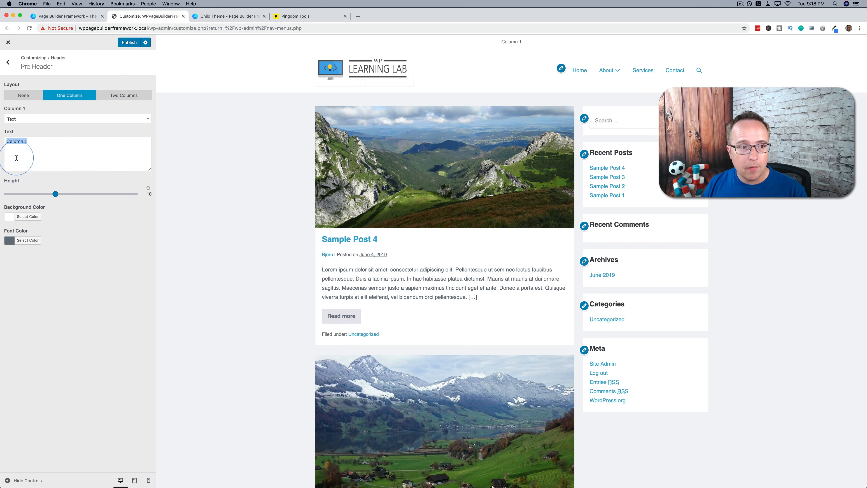
click(23, 95)
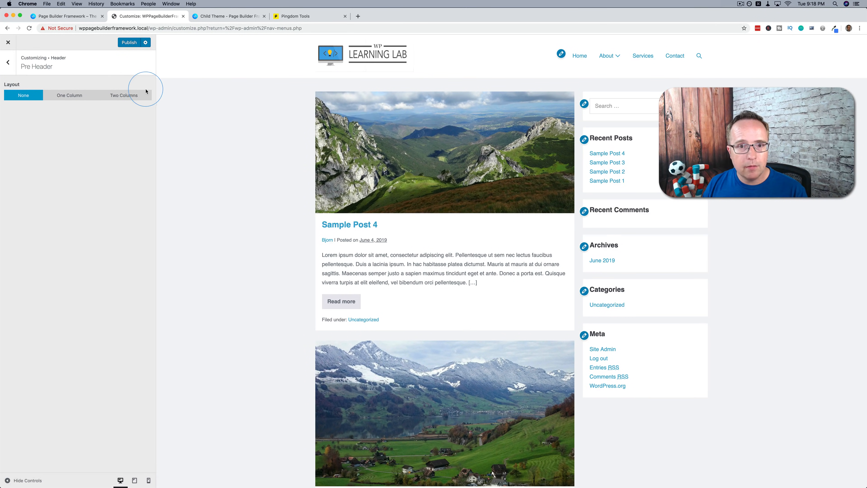
Open the Footer settings and change the column 2 text to "Powered by Me"
click(15, 65)
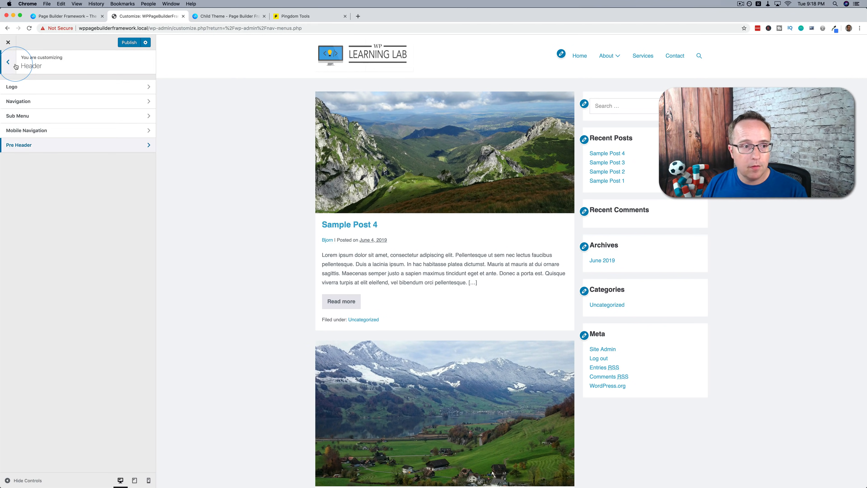
click(8, 63)
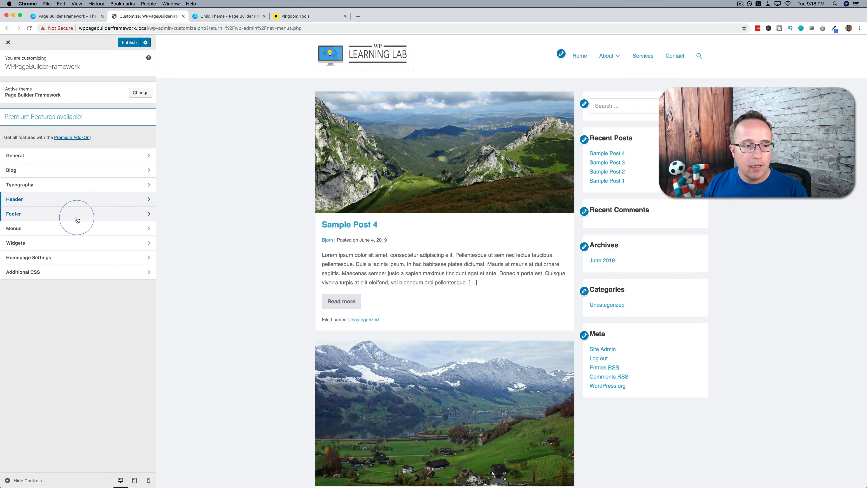
click(34, 215)
scroll(270, 209, down, 15)
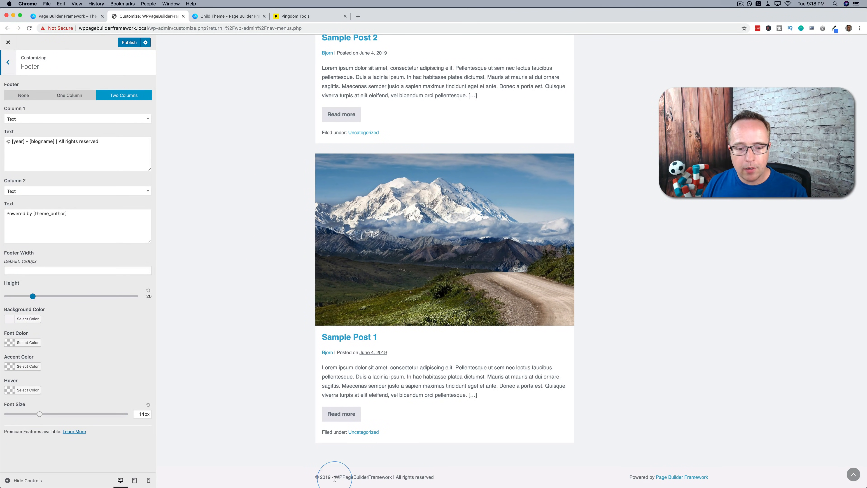
drag(306, 479, 431, 483)
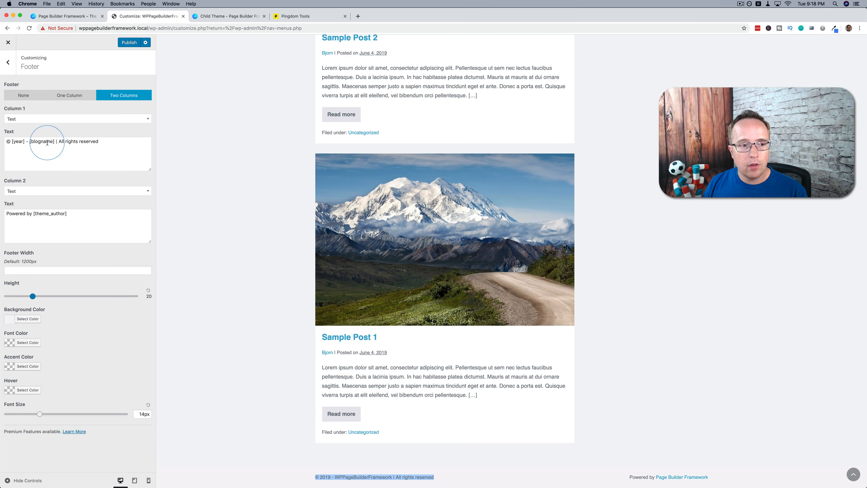
click(75, 214)
drag(74, 214, 36, 213)
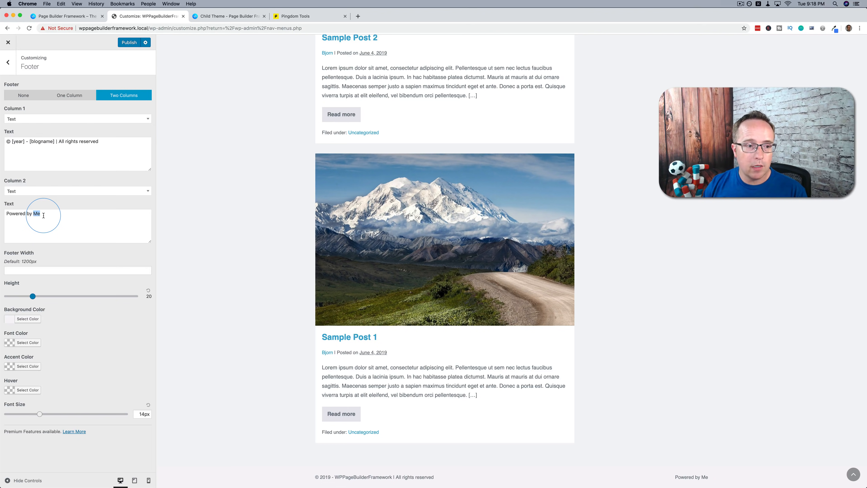
Try the one-column footer, restore Two Columns, and look at the content options for column 1
click(75, 97)
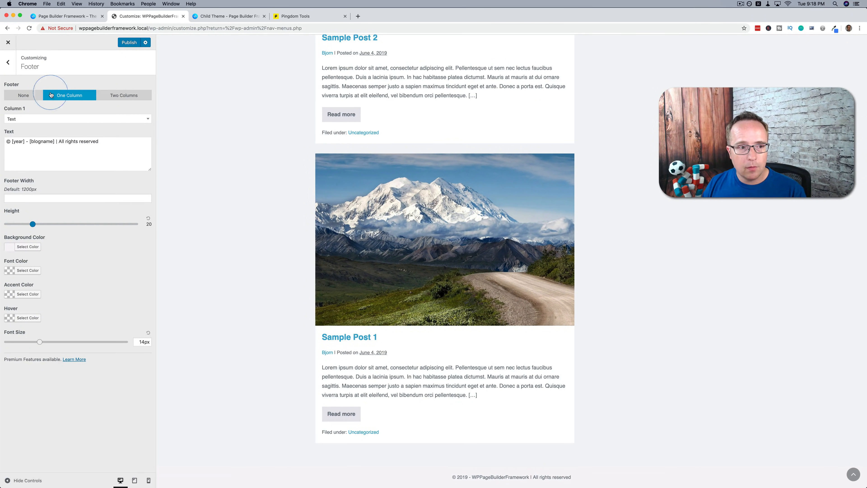
click(123, 95)
click(58, 119)
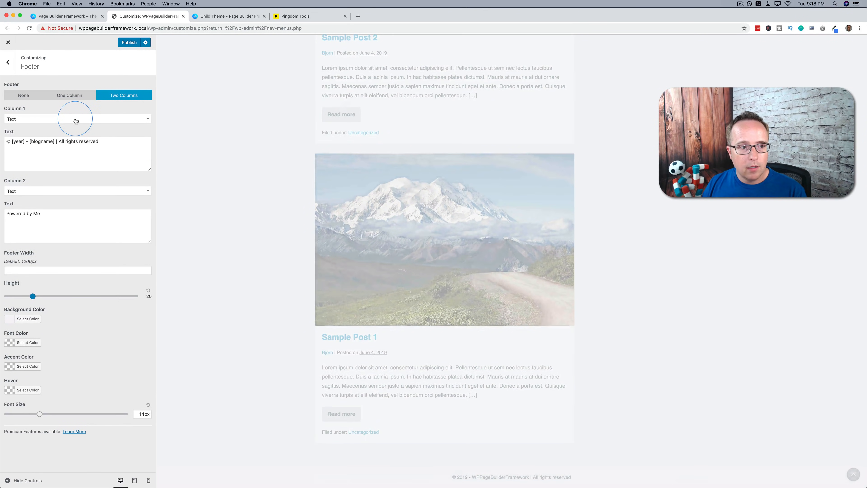
click(35, 170)
click(61, 182)
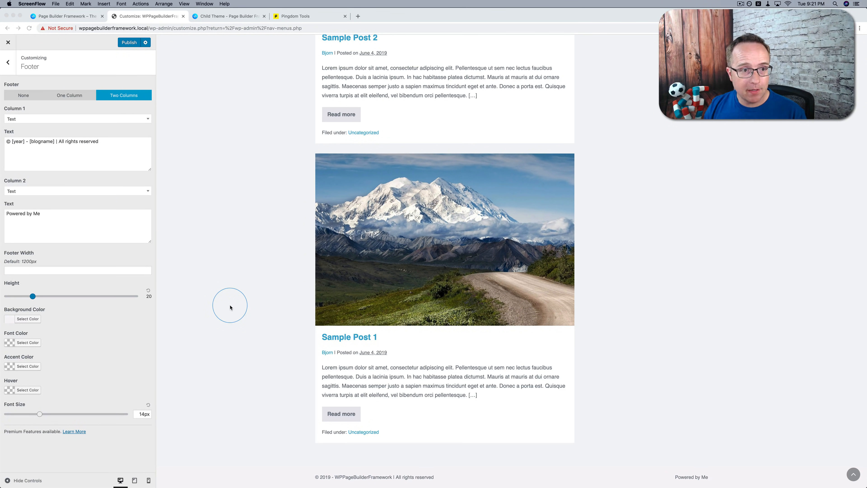
Publish the customizer changes and view the previewed page from its header
click(126, 44)
click(129, 43)
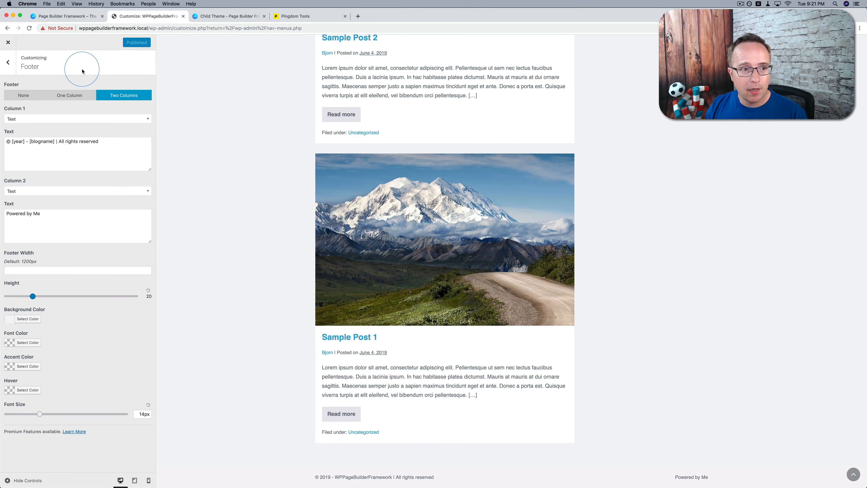
scroll(208, 178, up, 15)
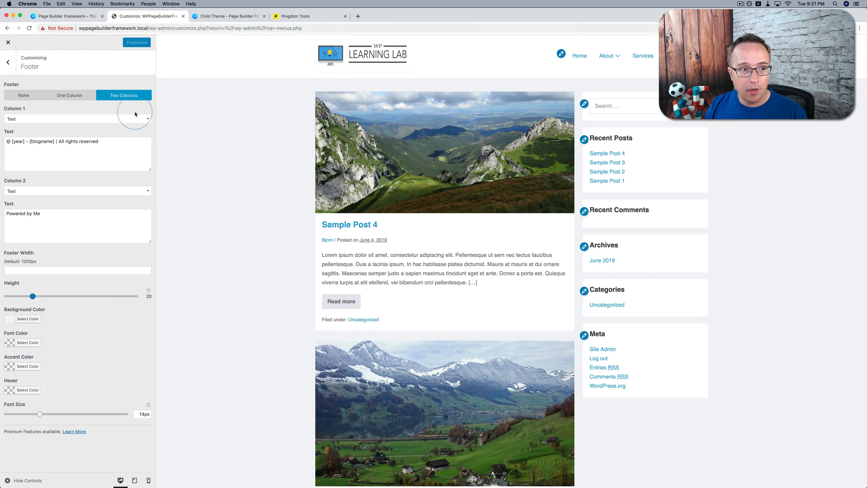
Close the customizer and open Sample Post 4 from the posts list for editing
click(9, 43)
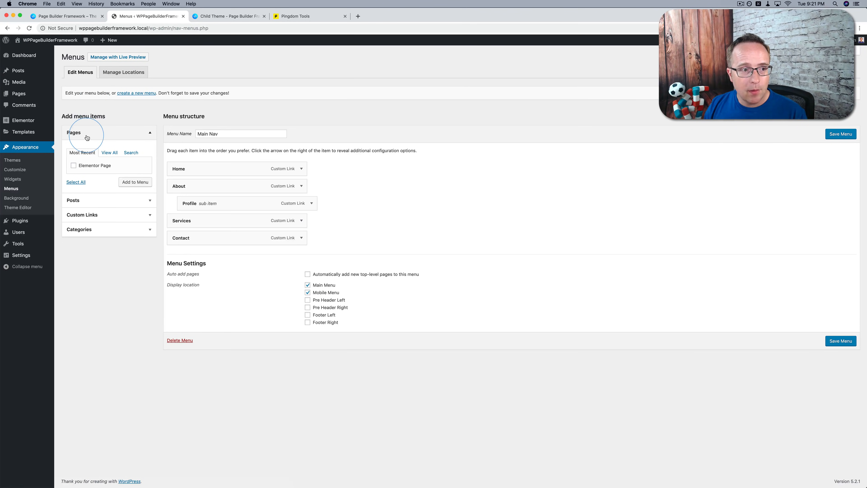
click(19, 72)
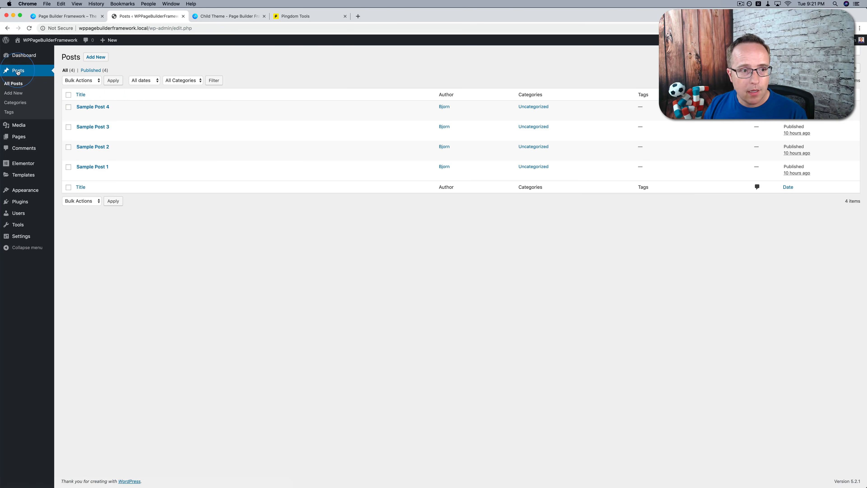
click(80, 117)
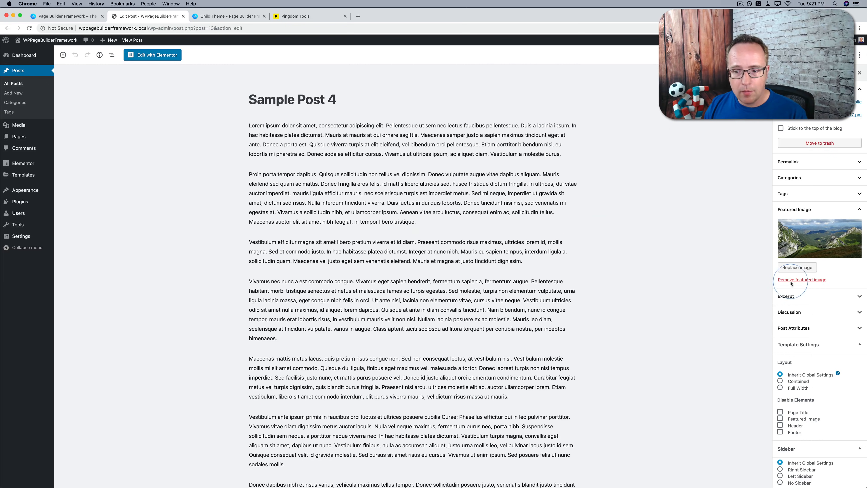
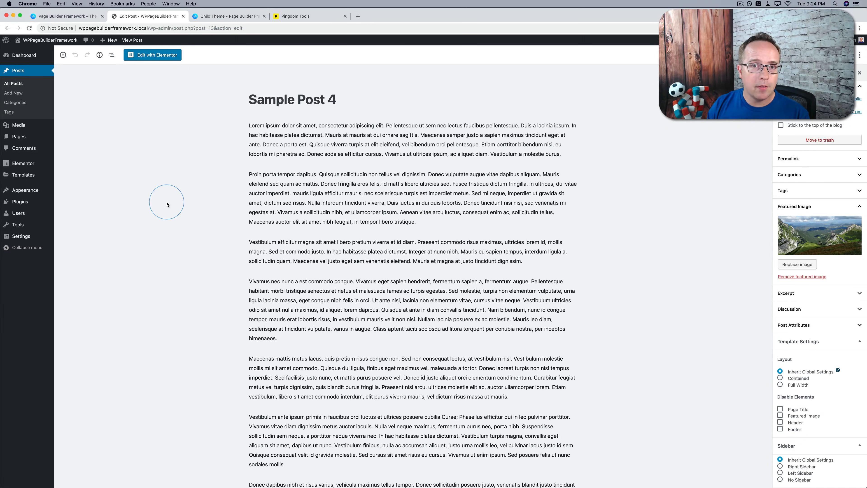
Open the purchase history on the Page Builder Framework site and download wpbf-premium from the Premium Addon's purchase confirmation
click(71, 17)
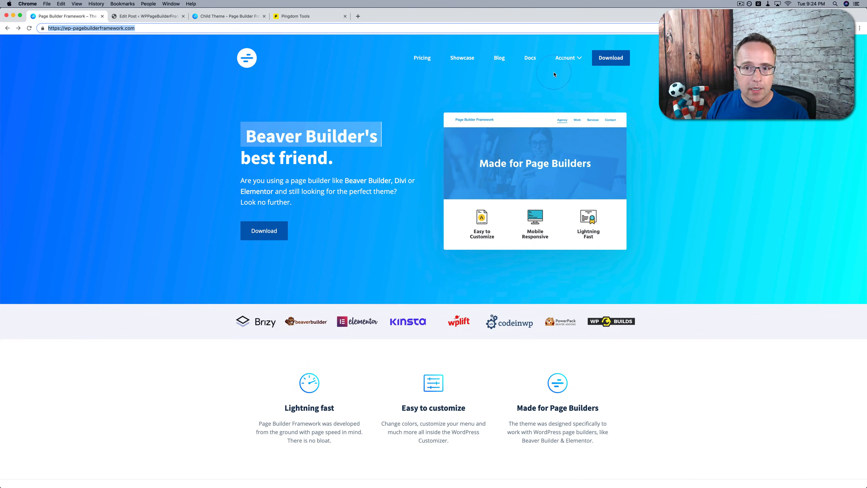
mouse_move(580, 57)
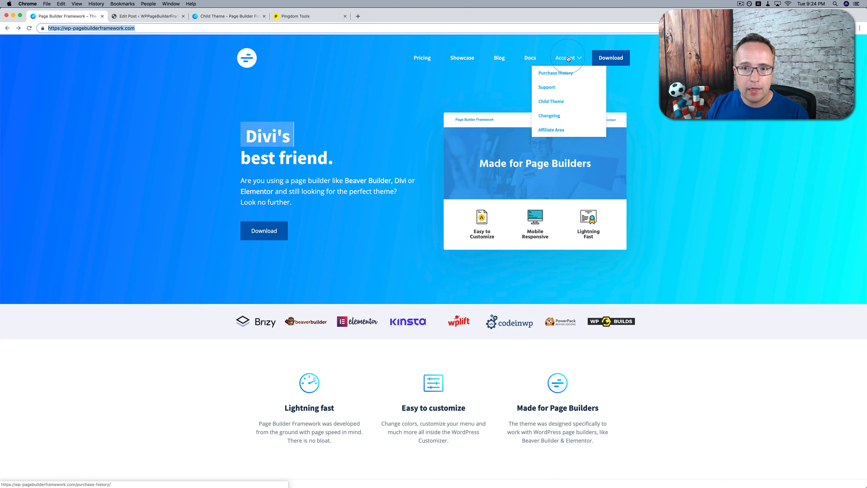
click(556, 73)
click(410, 156)
click(417, 194)
click(389, 225)
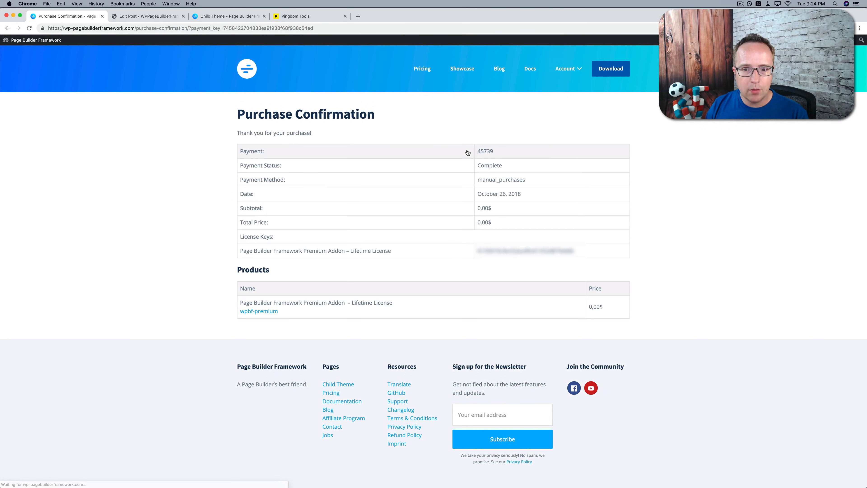
click(248, 312)
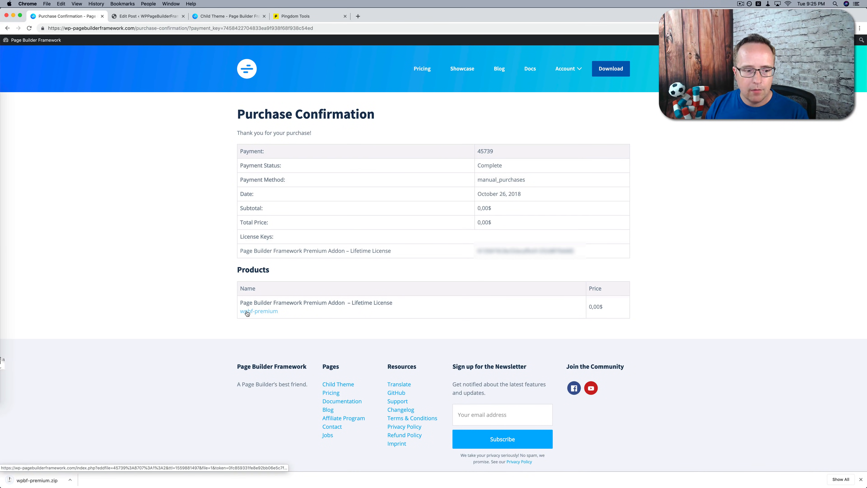
Copy the Premium Addon's licence key from the purchase confirmation
double_click(527, 251)
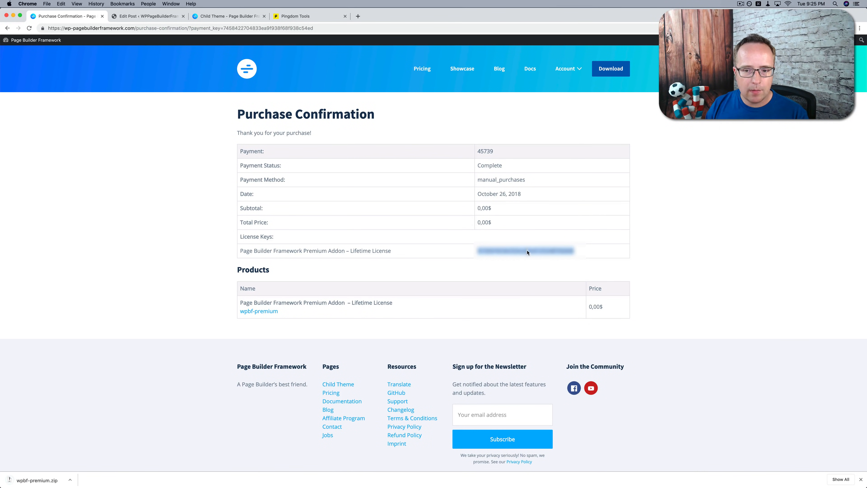
right_click(527, 250)
click(534, 265)
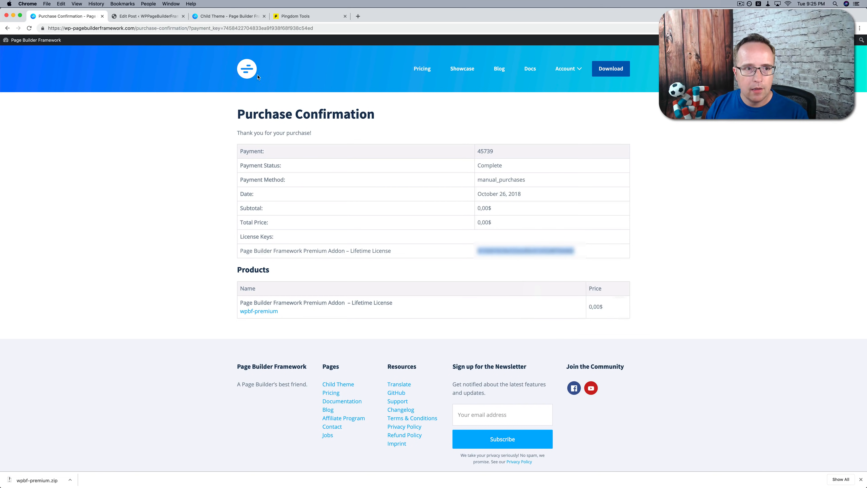
Upload wpbf-premium.zip as a new plugin on the WordPress site, install it and activate it
click(149, 14)
mouse_move(20, 205)
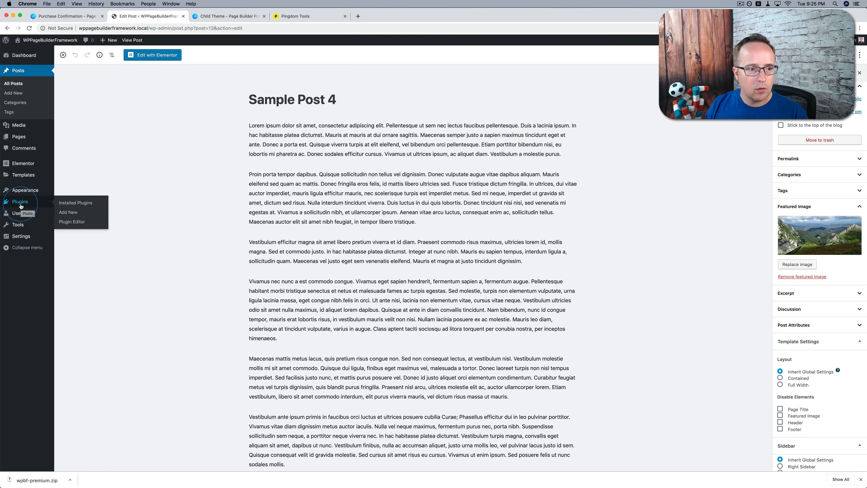
click(68, 212)
click(124, 57)
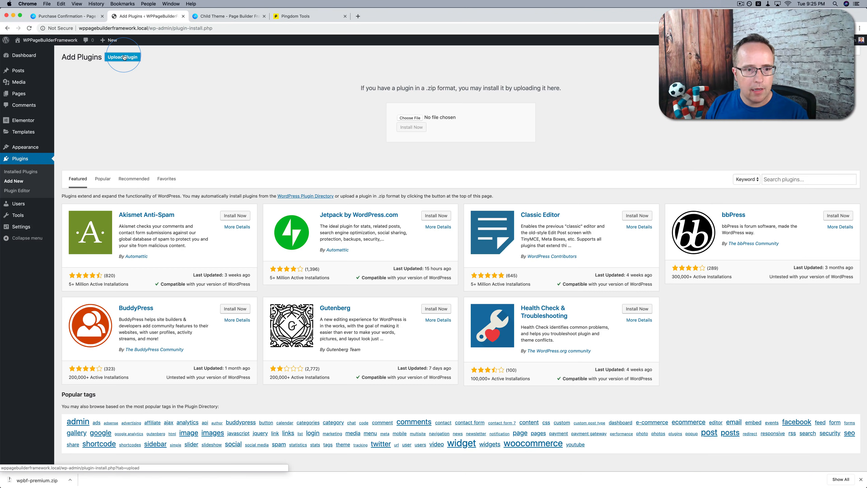
mouse_move(11, 100)
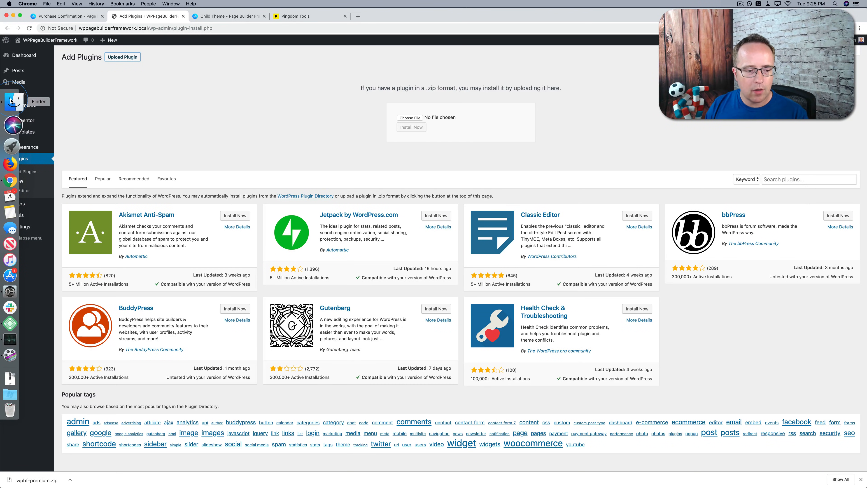
click(70, 479)
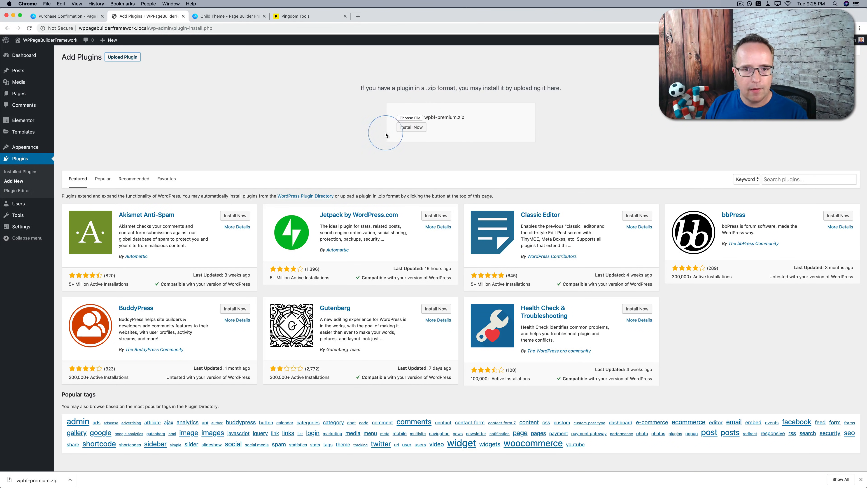
click(409, 127)
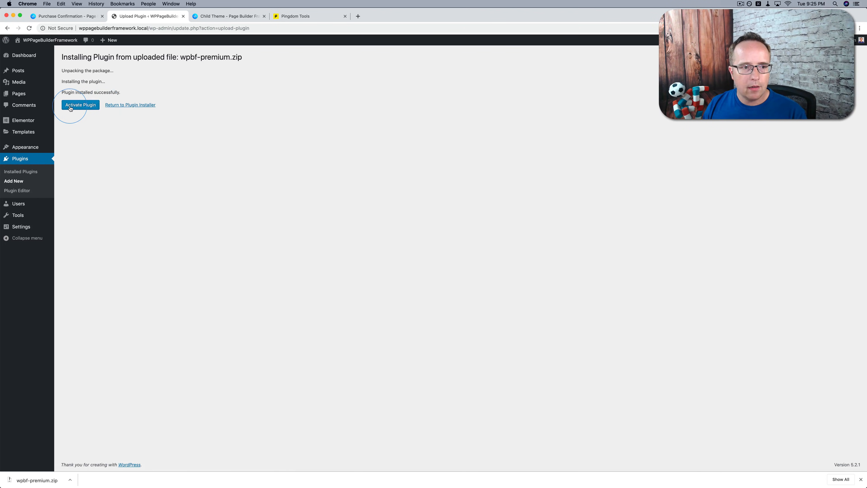
click(70, 108)
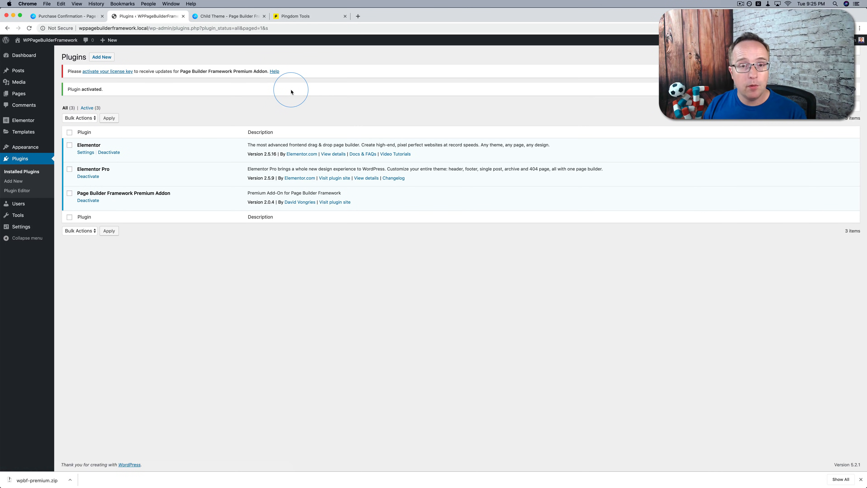
Paste the Premium Add-On licence key into the theme's licence settings, save it and activate the licence
click(104, 71)
click(172, 133)
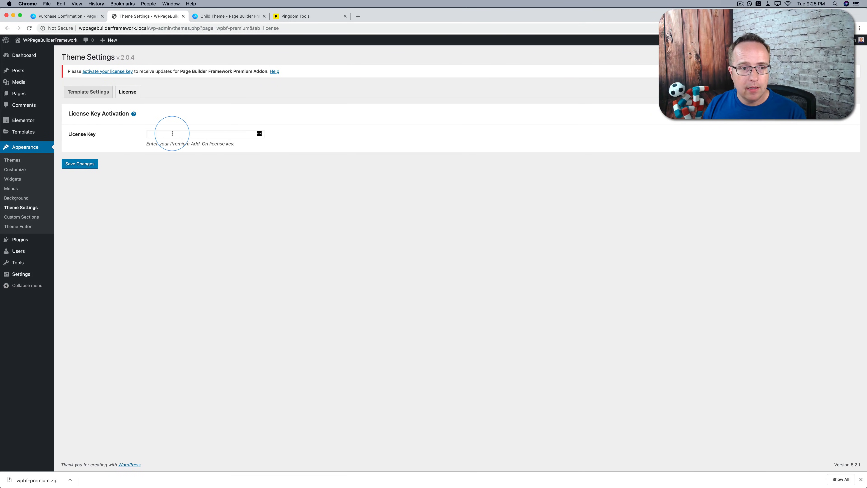
right_click(172, 133)
click(181, 187)
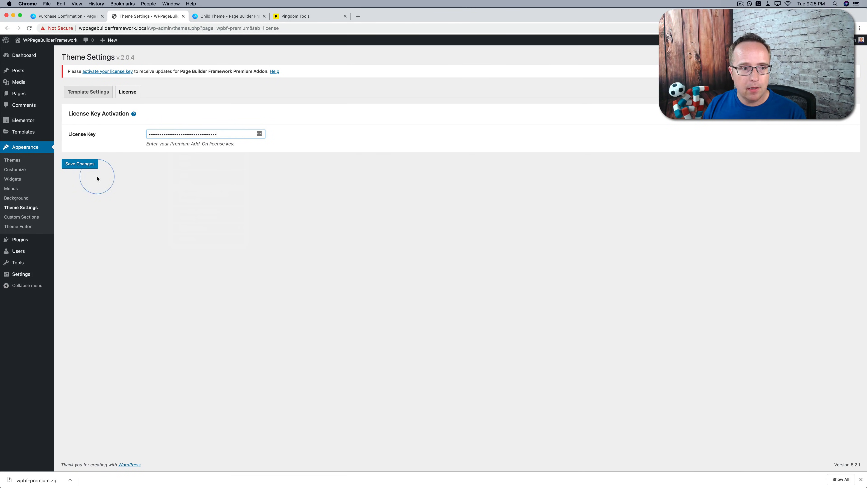
click(76, 165)
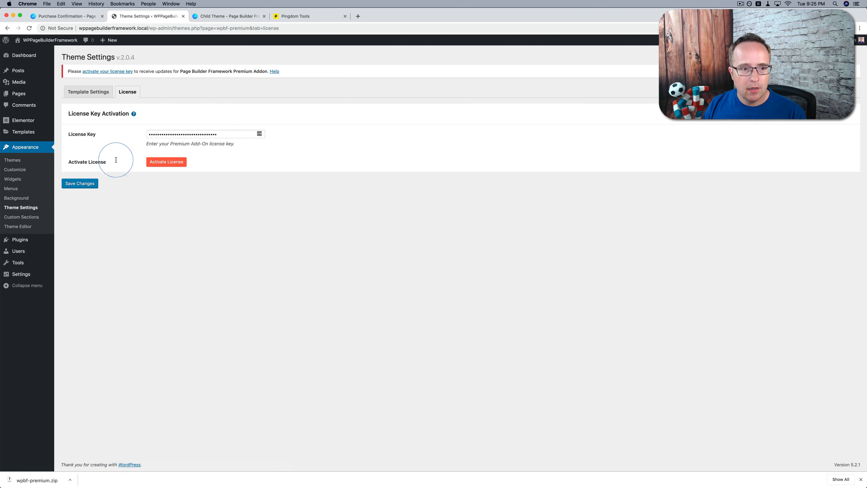
click(173, 162)
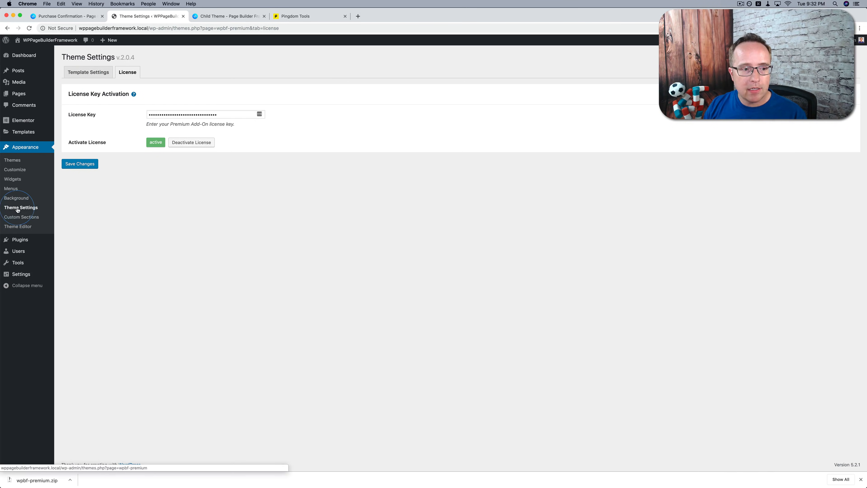
Open the theme's Template Settings and expand the advanced Transparent Header options
click(79, 75)
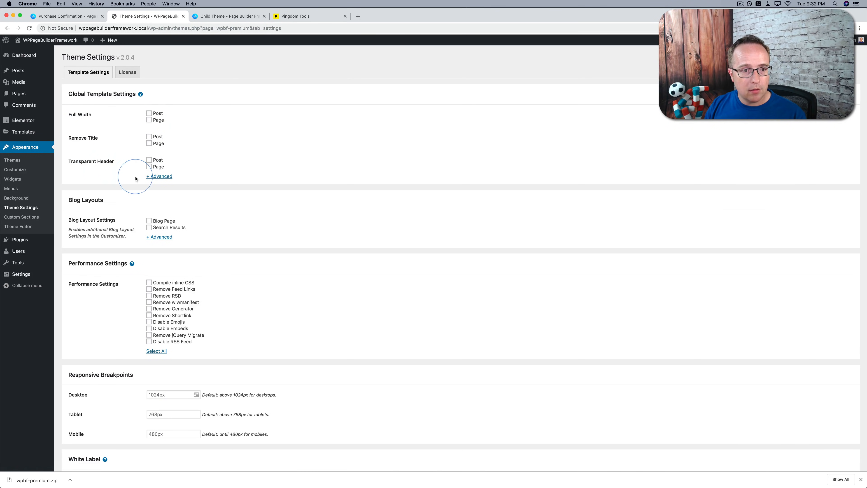
click(152, 175)
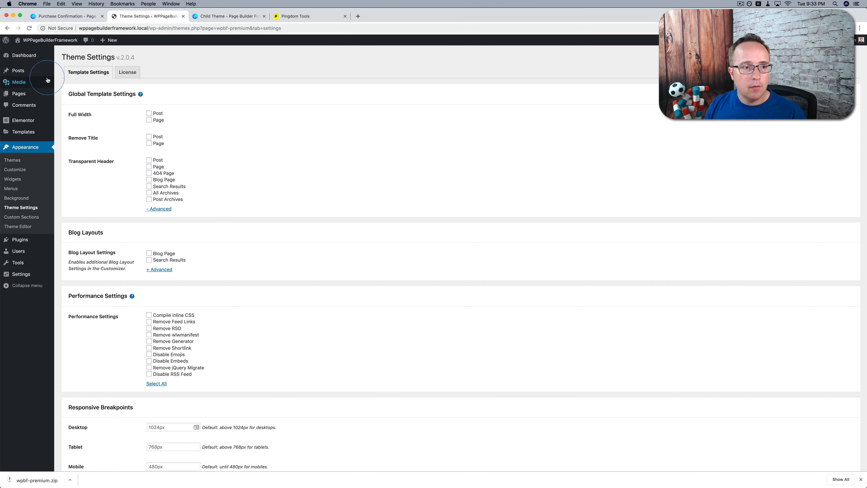
Open Sample Post 4 for editing in a separate tab, check its Transparent Header option, and return to Theme Settings
super+click(25, 74)
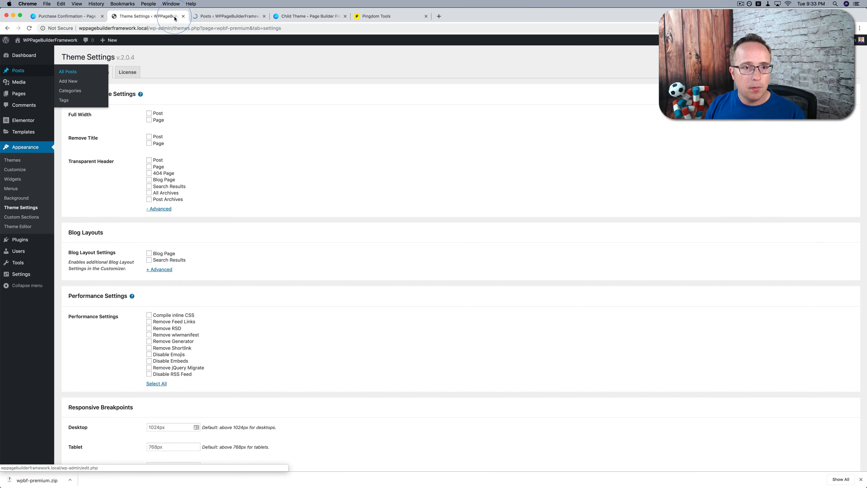
click(212, 16)
click(81, 114)
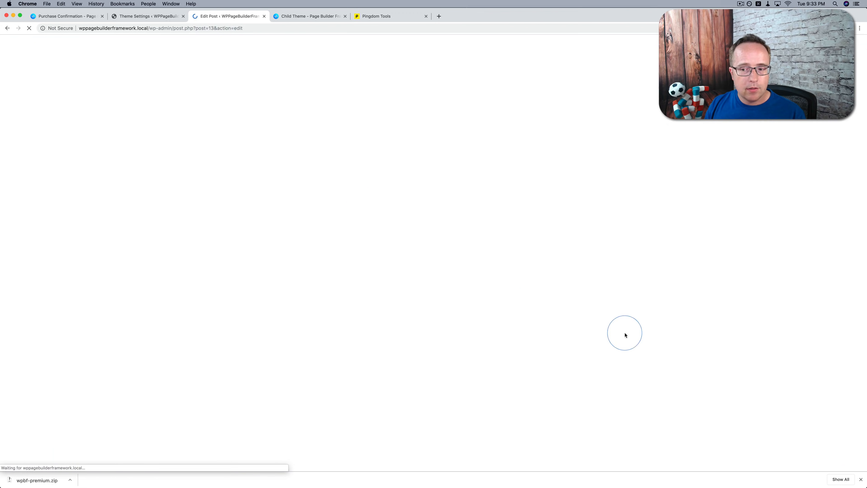
scroll(785, 362, down, 2)
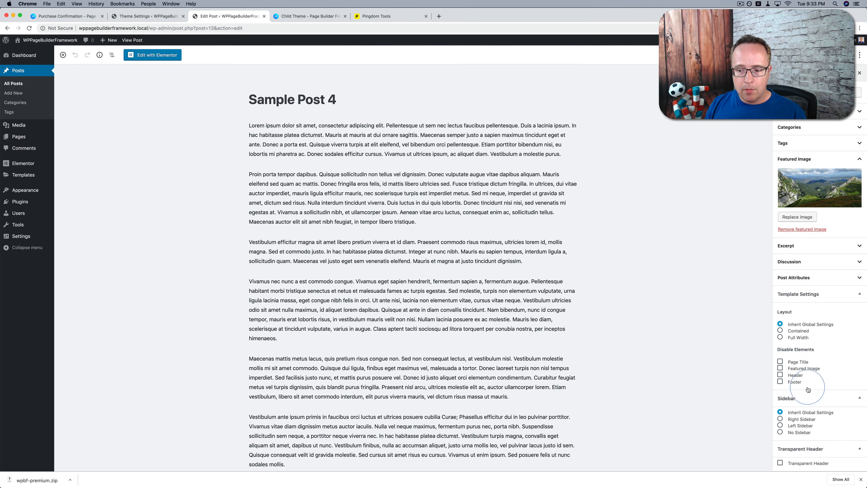
click(861, 479)
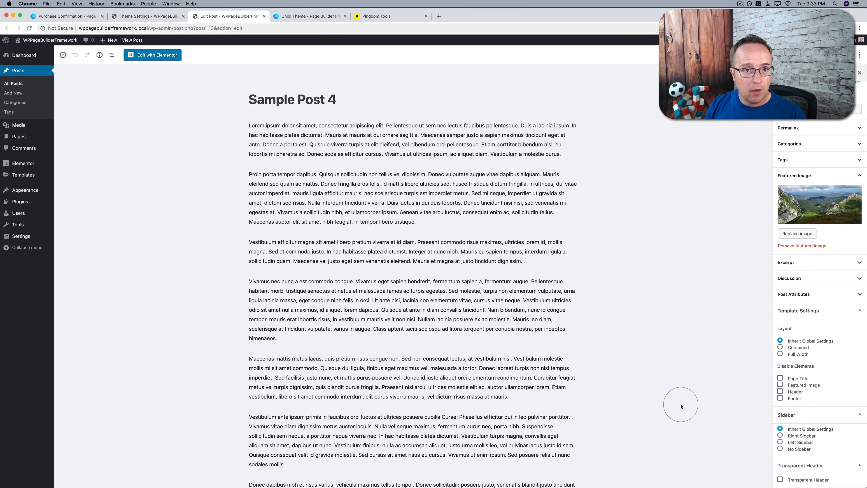
click(264, 16)
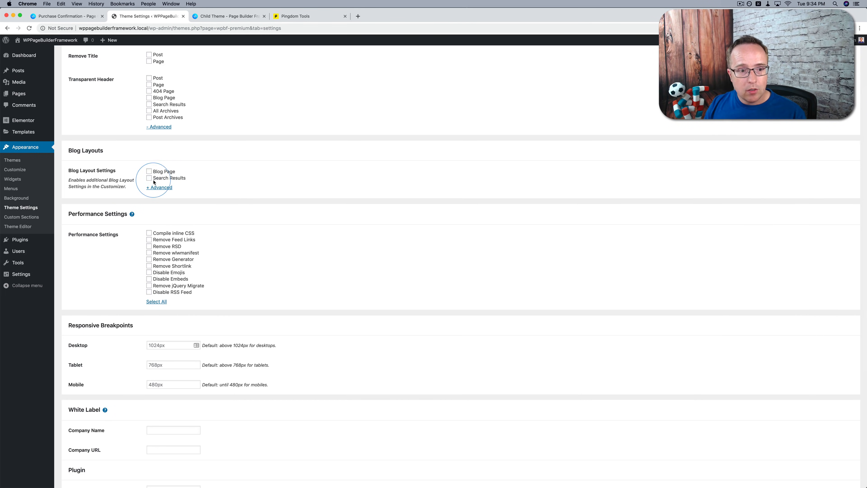
Expand the advanced Blog Layout options with Blog Page and Search Results ticked, and review the performance, breakpoint and white label settings
click(159, 187)
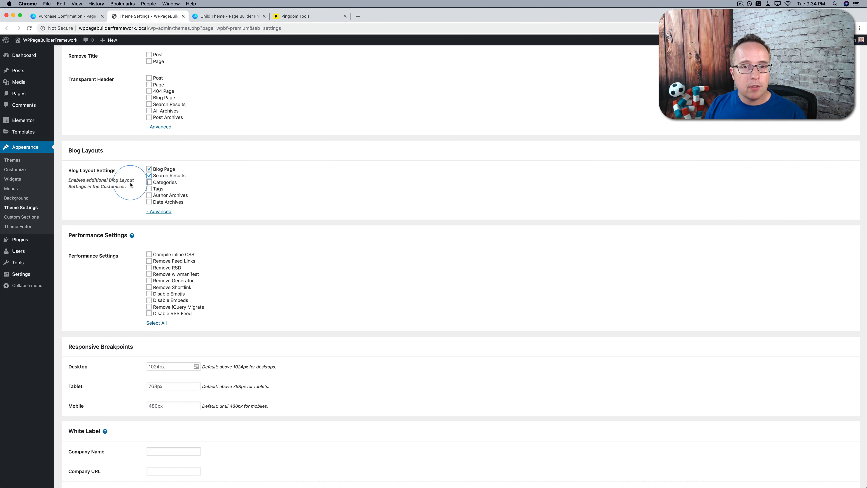
scroll(114, 206, down, 5)
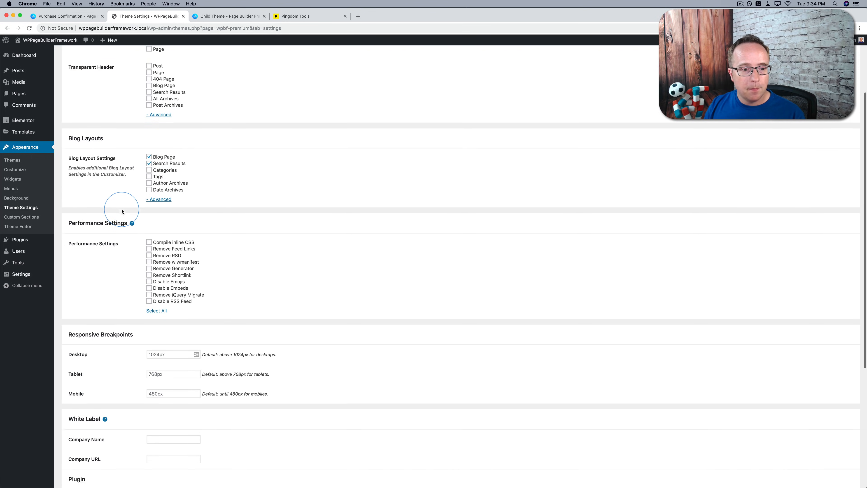
scroll(209, 207, down, 2)
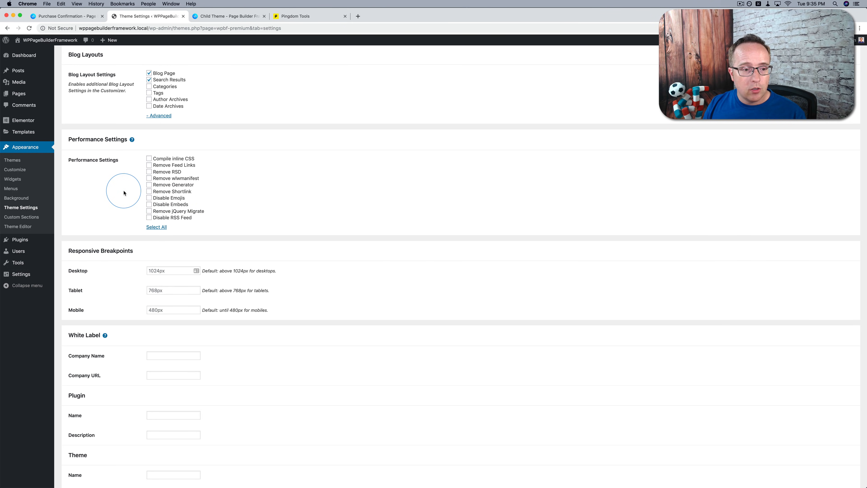
scroll(123, 195, down, 3)
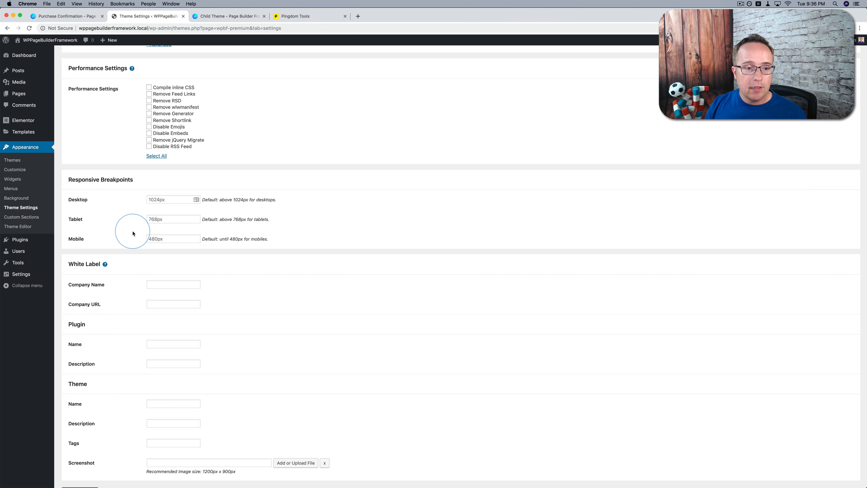
scroll(120, 226, down, 2)
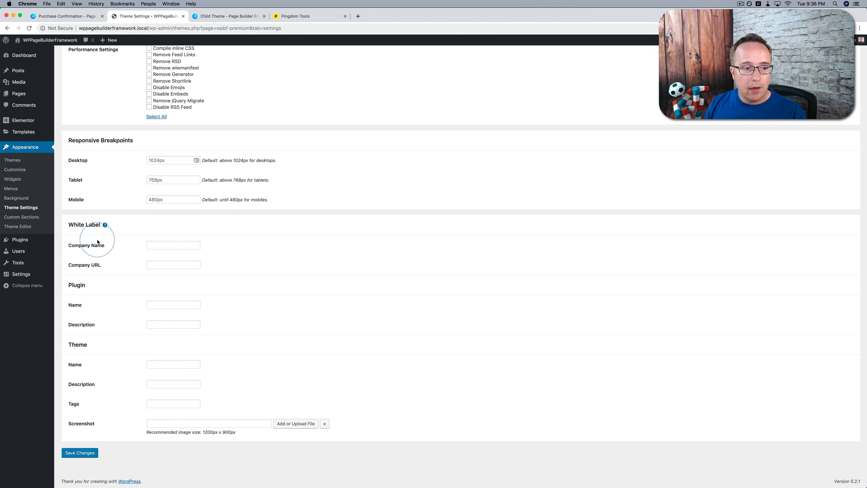
Start a new custom section and look through its Location choices and Include display rules
click(16, 218)
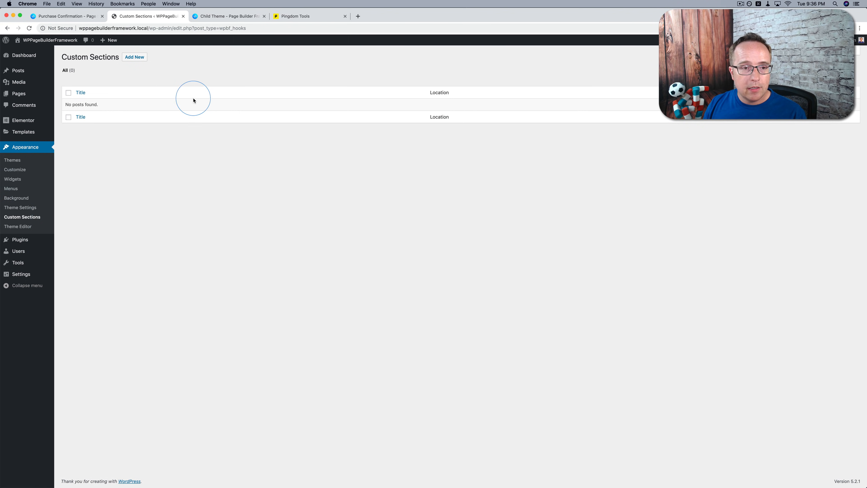
click(135, 57)
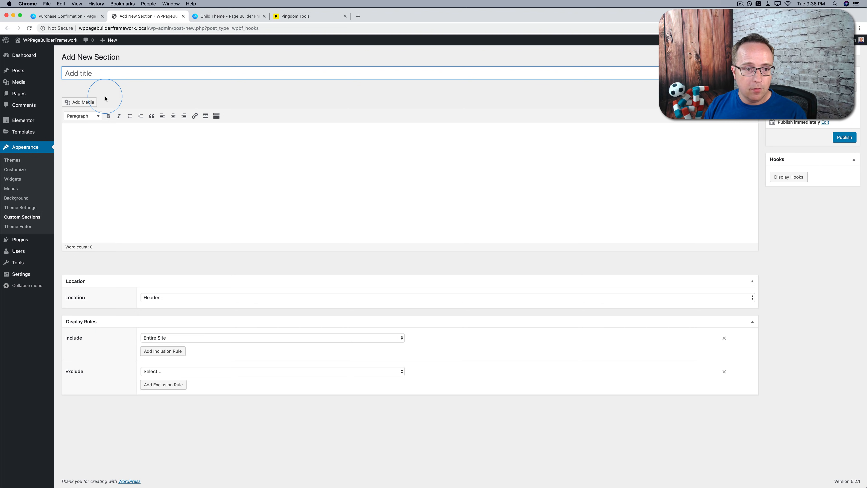
click(153, 298)
click(129, 282)
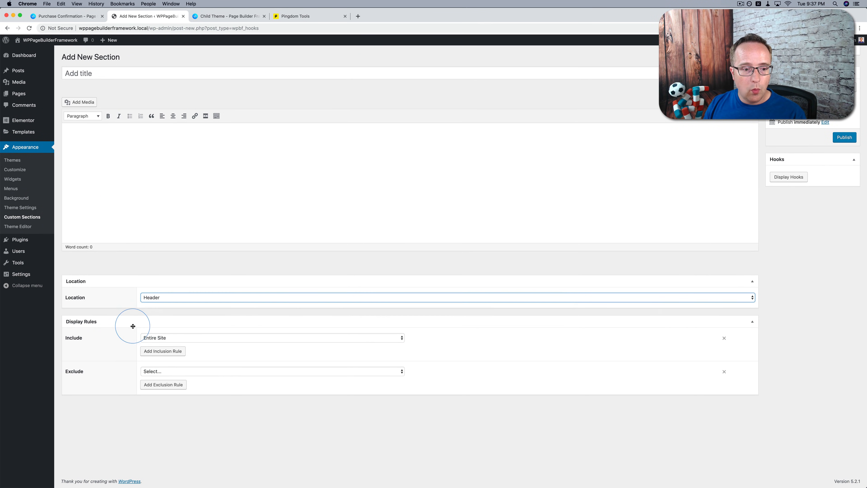
click(159, 338)
click(136, 381)
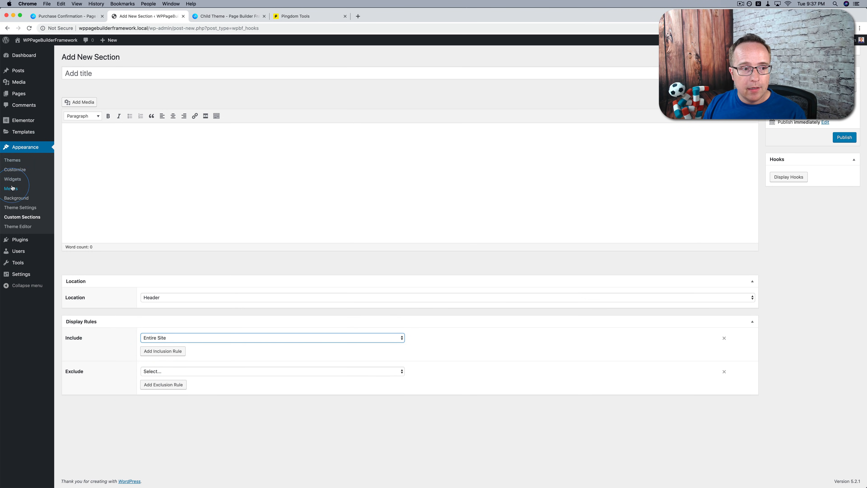
Open the customizer's Typography section and look at the H1 settings
click(16, 171)
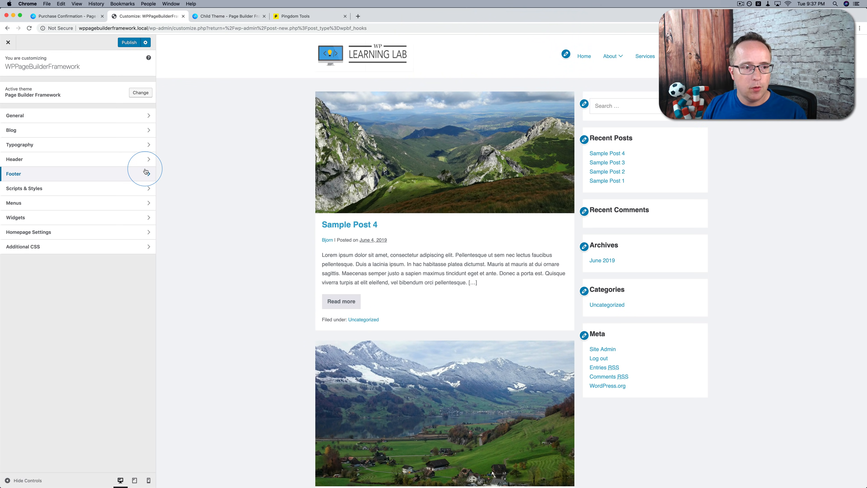
click(133, 145)
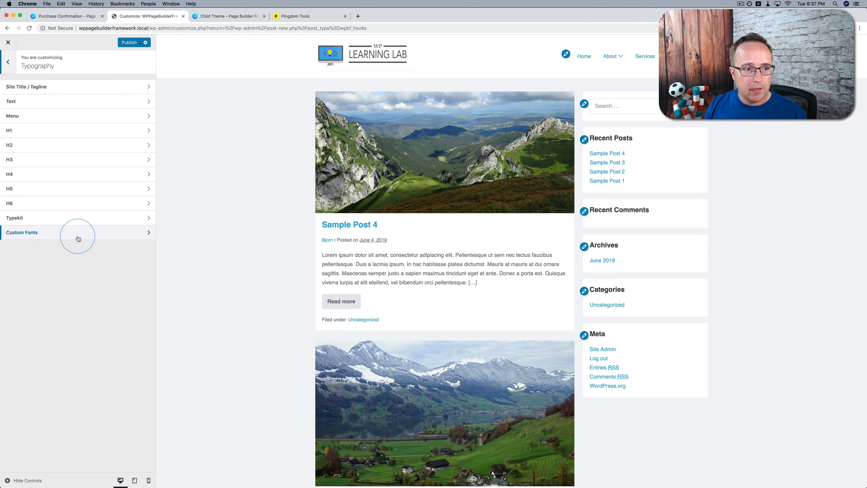
click(65, 132)
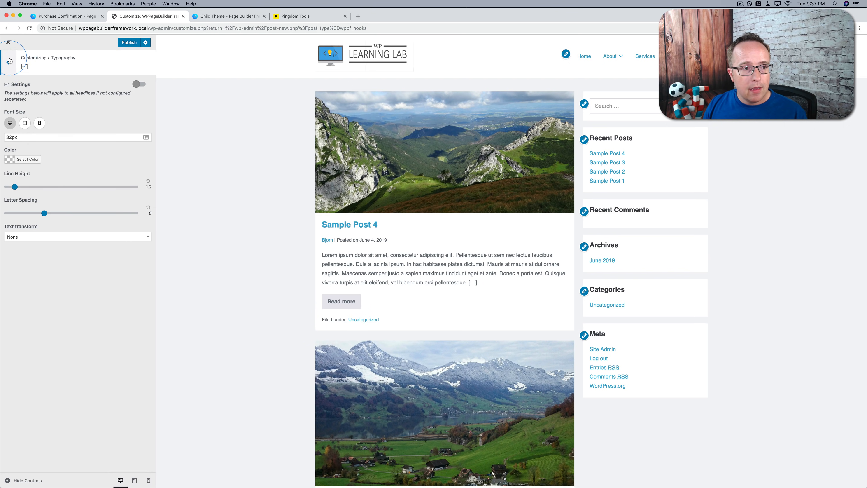
Enable Typekit in the customizer's Typography section
click(7, 62)
click(77, 224)
click(29, 85)
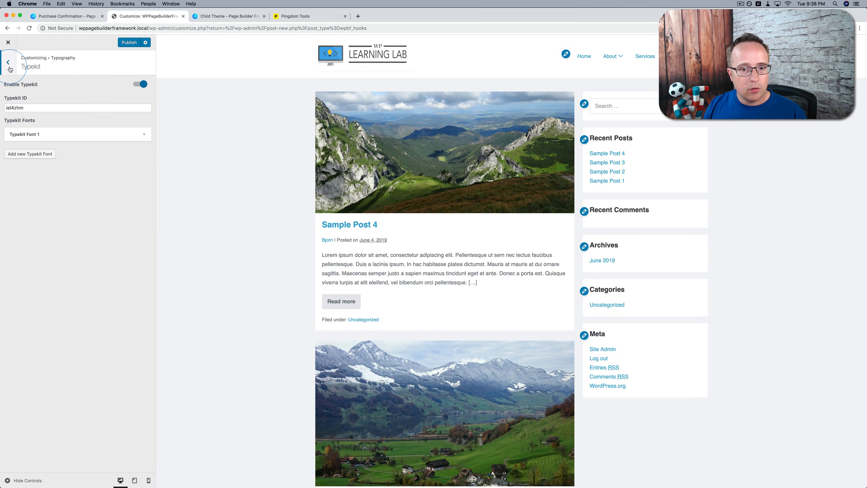
Enable Custom Fonts in the Typography section and look through the fields of Custom Font 1
click(8, 62)
click(39, 232)
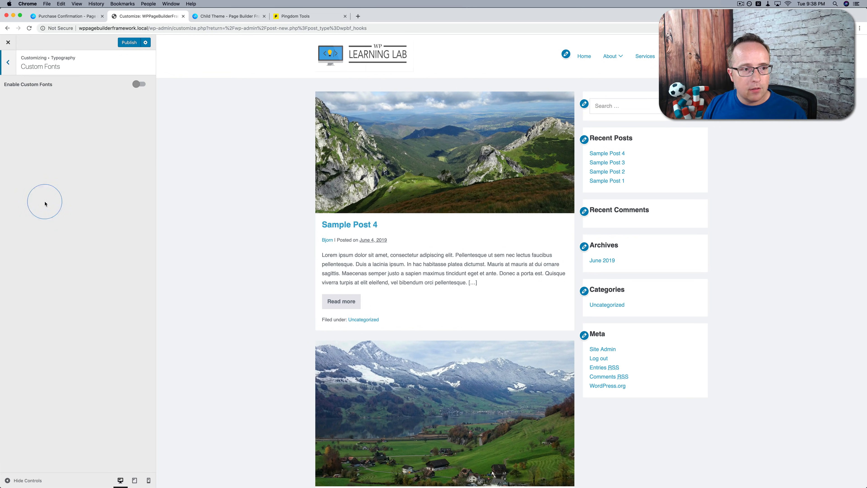
click(139, 85)
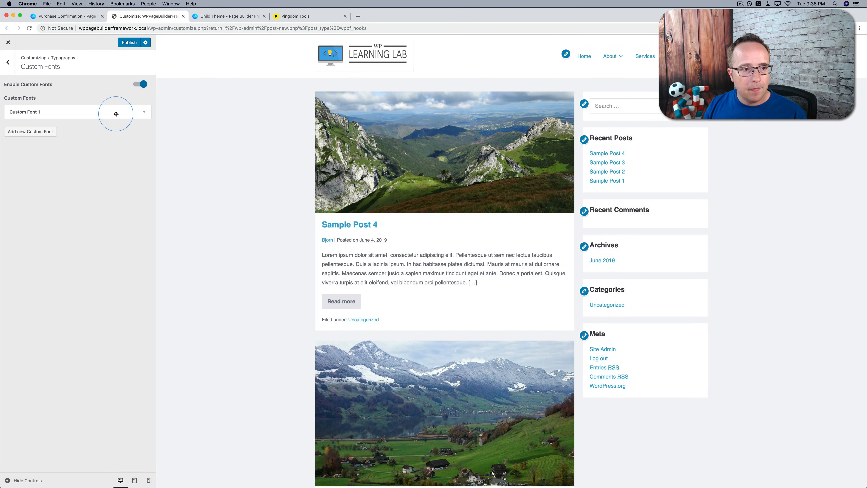
click(116, 112)
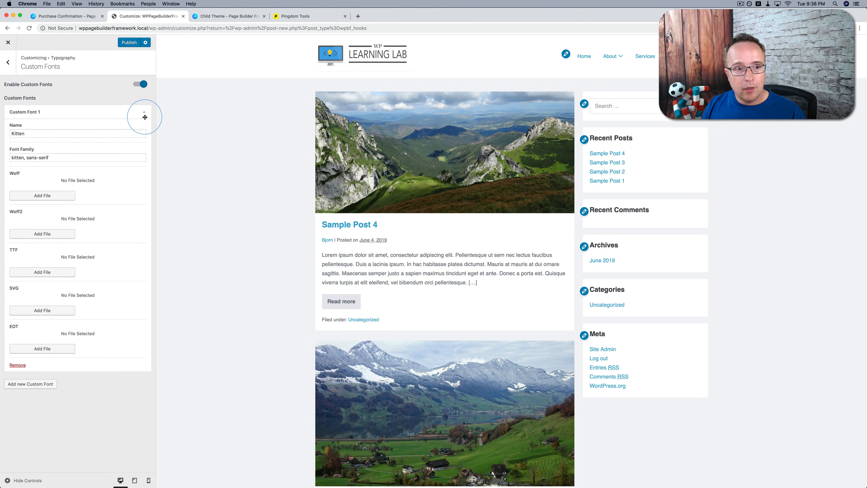
click(144, 113)
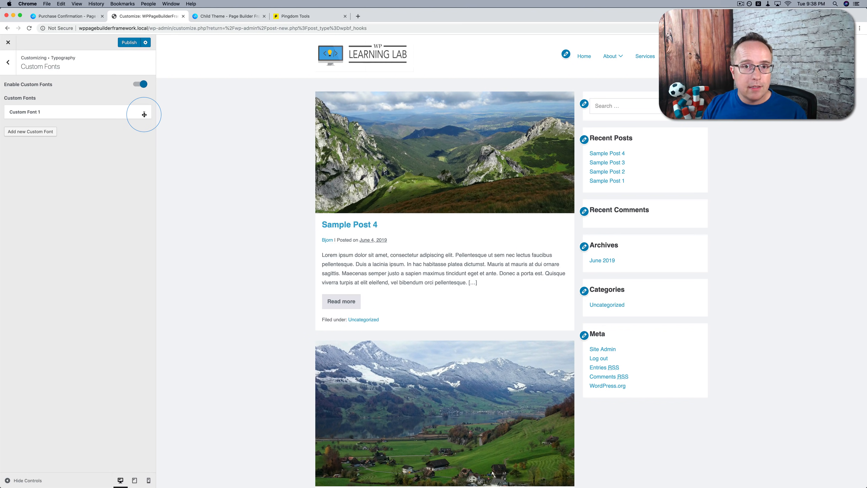
click(7, 62)
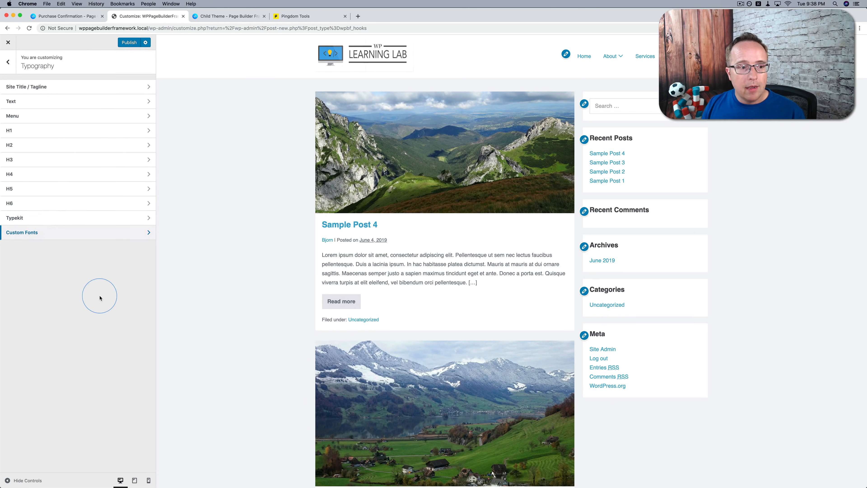
Review the Header section's Navigation settings and switch the preview to mobile from the Logo Width setting
click(7, 62)
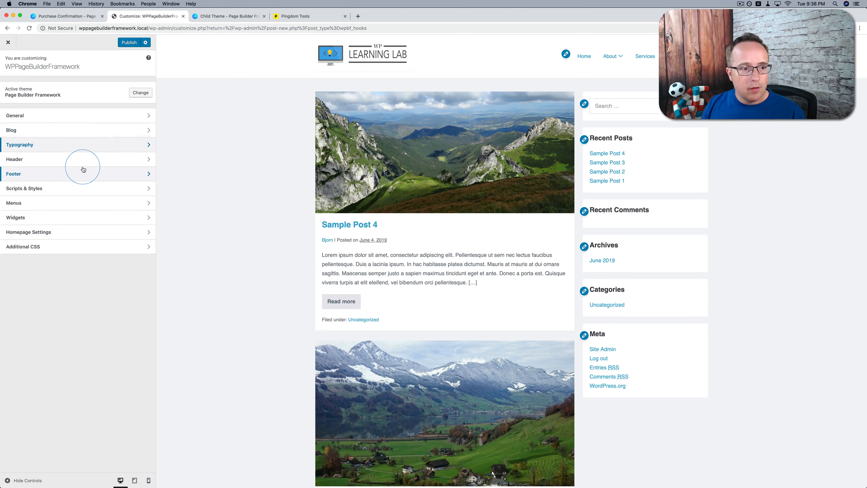
click(82, 160)
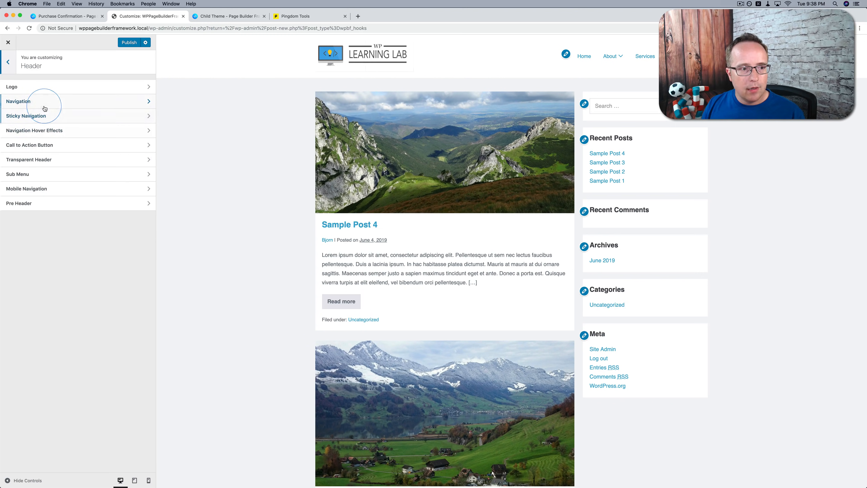
click(48, 101)
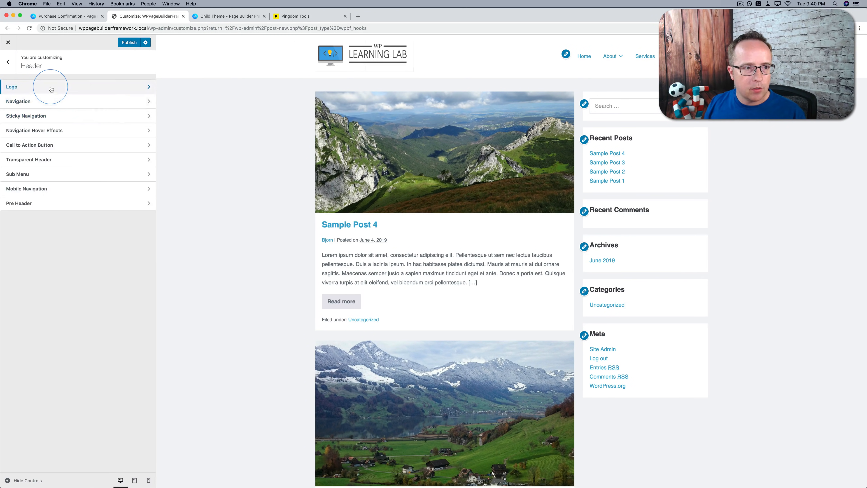
click(50, 87)
click(39, 156)
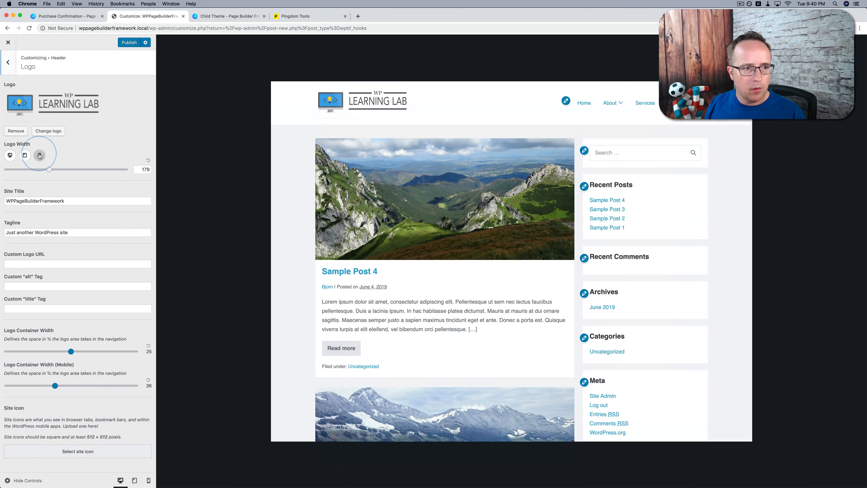
Set the Mobile Navigation menu to Off Canvas, and open and close it in the mobile preview
click(8, 62)
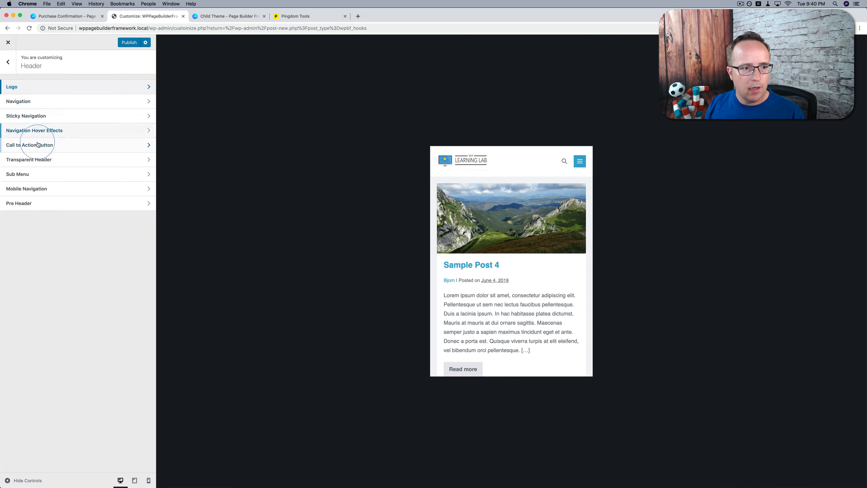
click(35, 189)
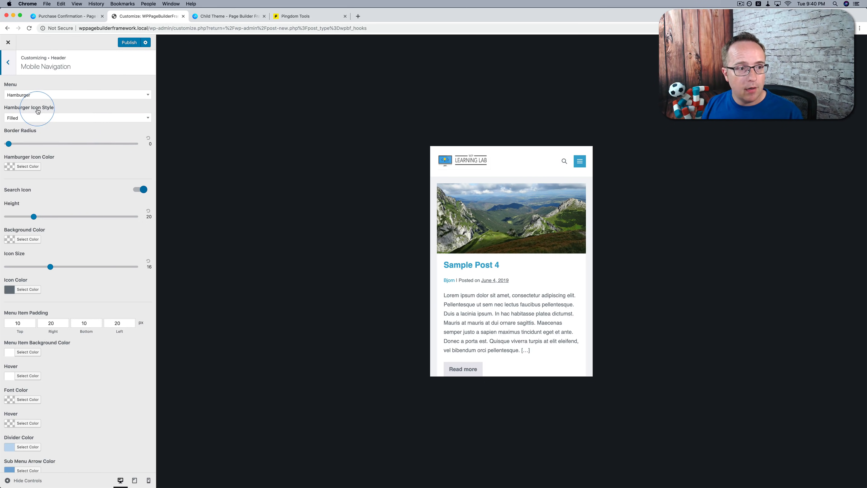
click(25, 98)
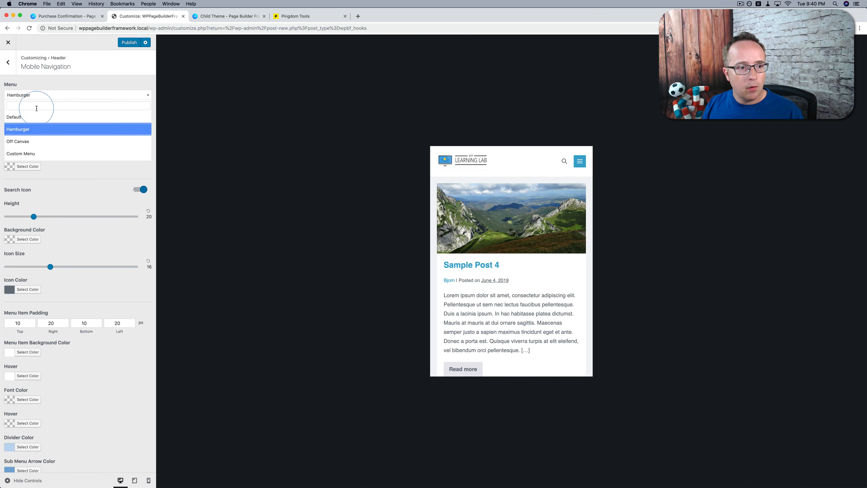
click(25, 146)
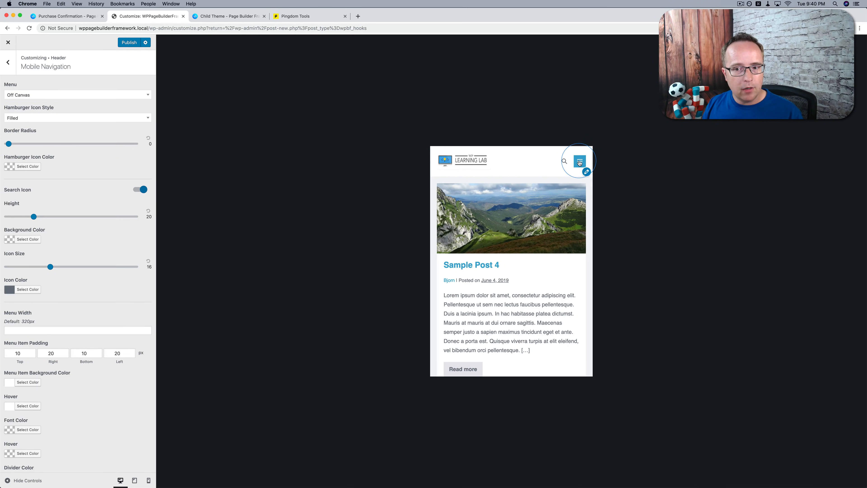
click(580, 163)
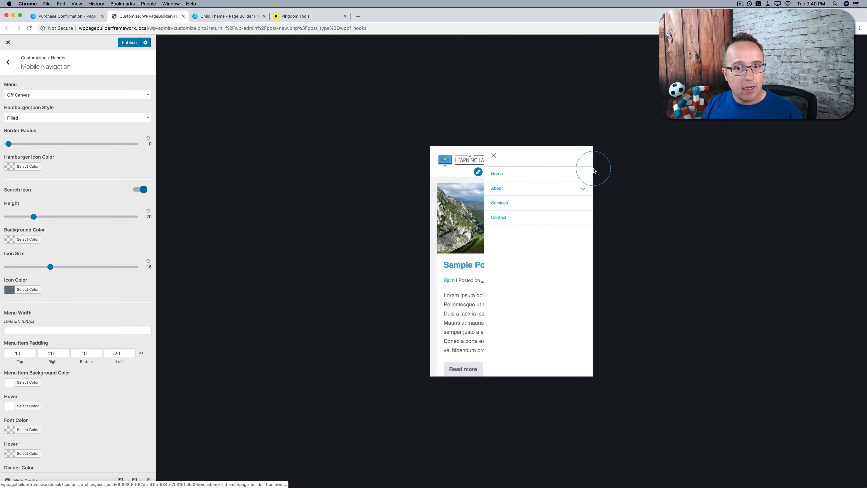
click(494, 156)
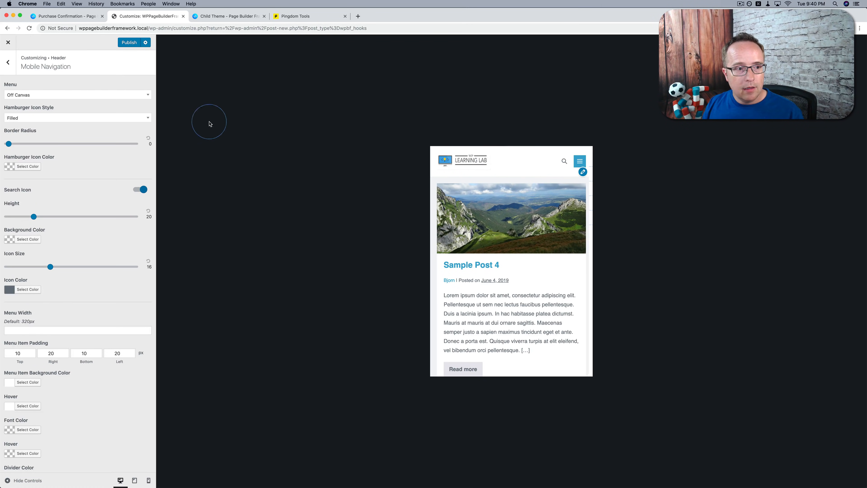
Set the Mobile Navigation menu to Hamburger and test its toggle in the mobile preview
click(68, 97)
click(37, 124)
click(582, 160)
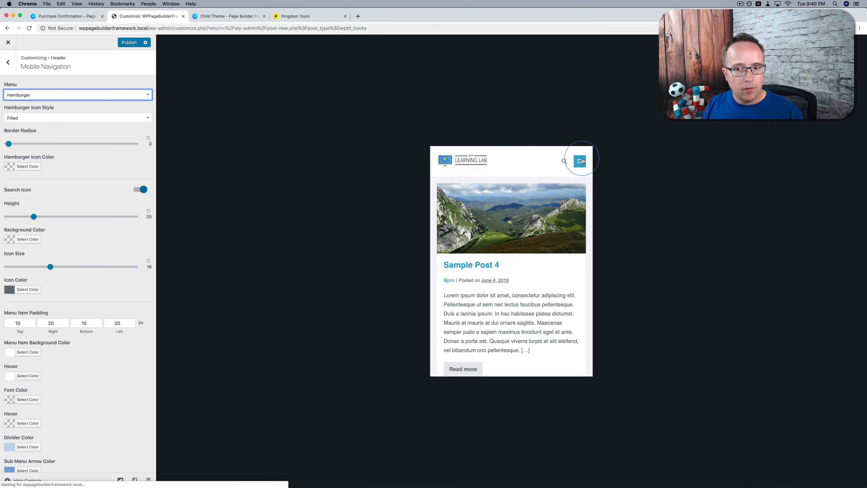
click(581, 160)
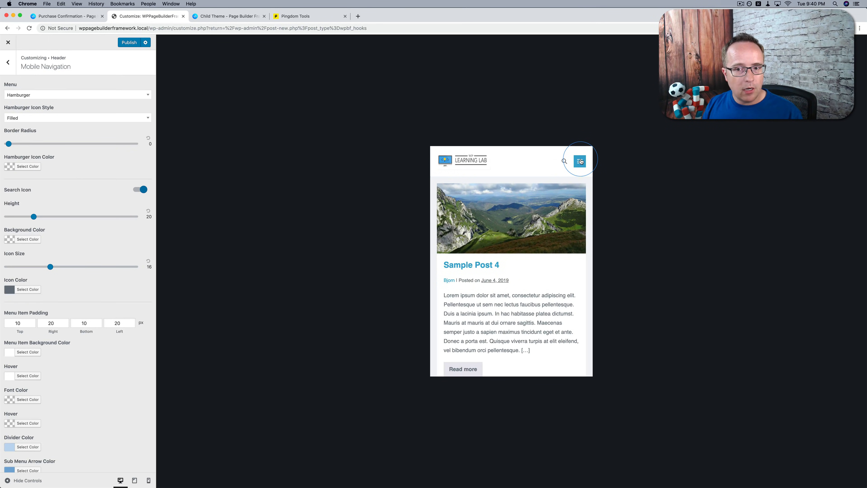
Return the Mobile Navigation menu to Off Canvas and check the slide-out panel again in the preview
click(21, 99)
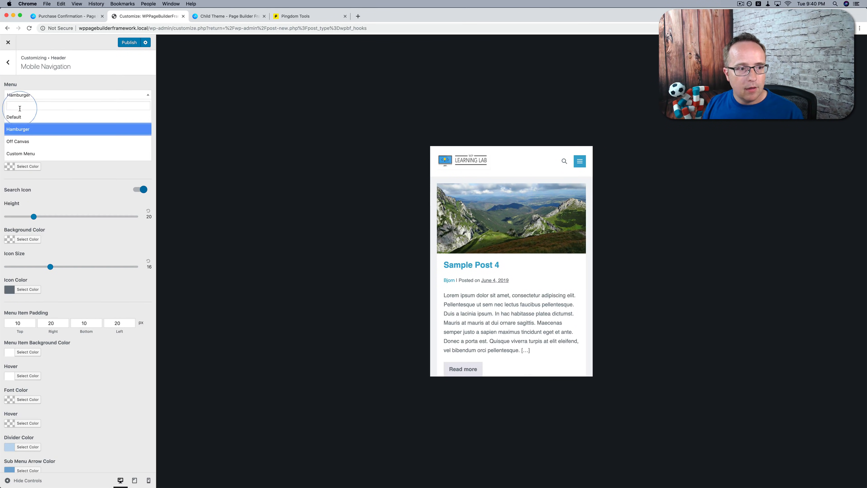
click(18, 141)
click(580, 162)
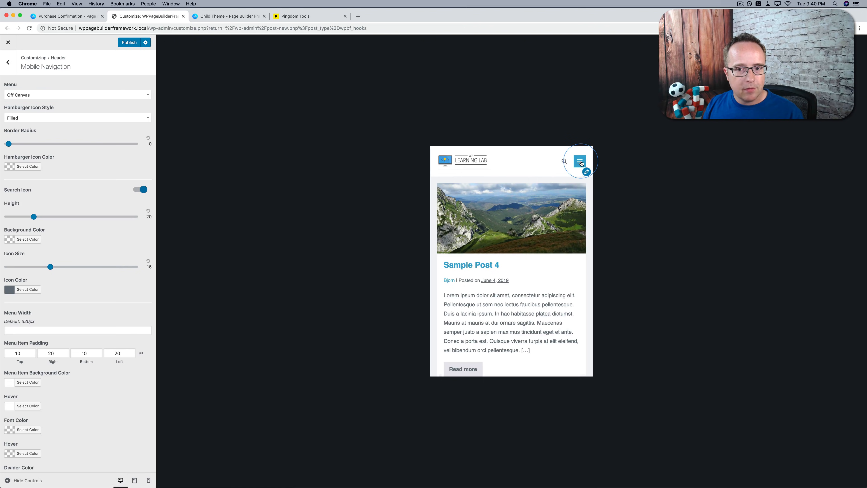
click(493, 155)
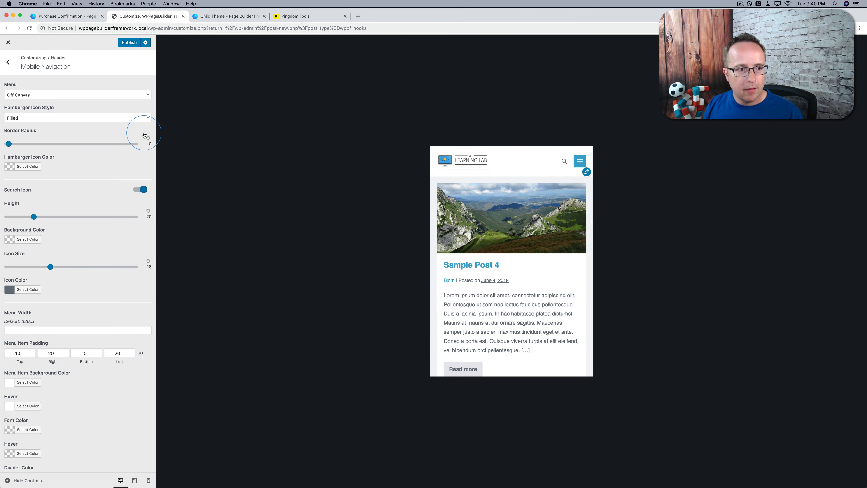
Try Custom Menu as the Mobile Navigation menu, and set it back to Hamburger
click(97, 95)
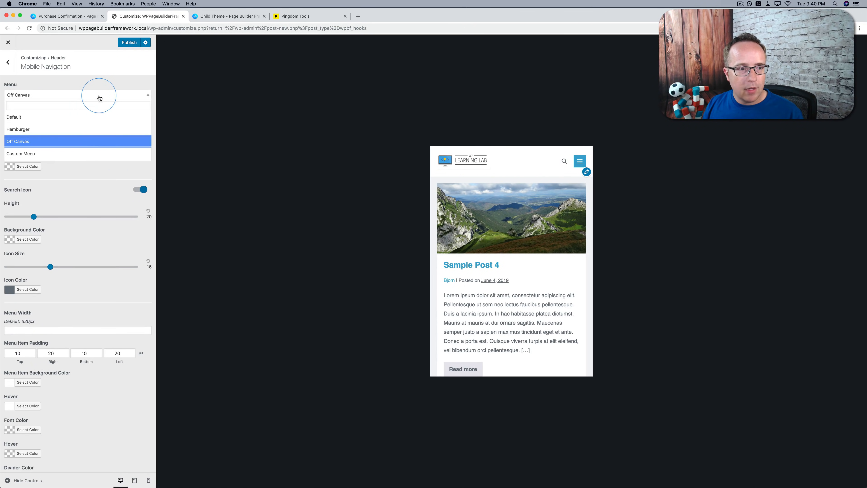
click(45, 154)
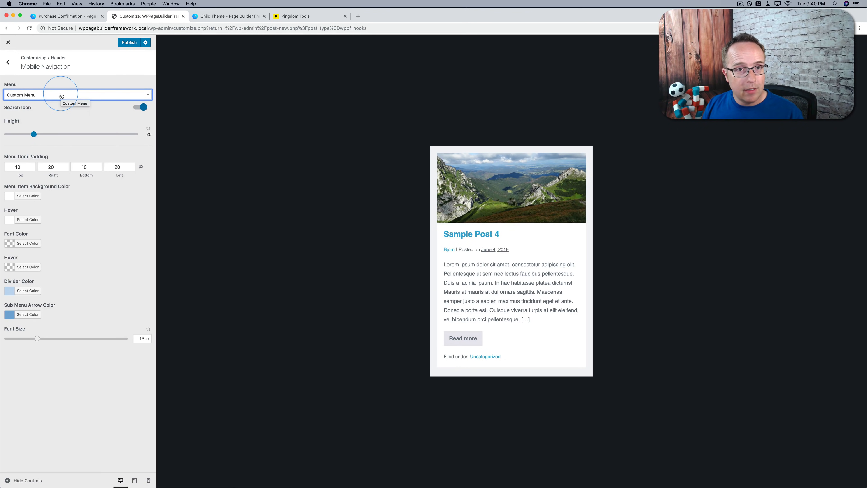
click(61, 95)
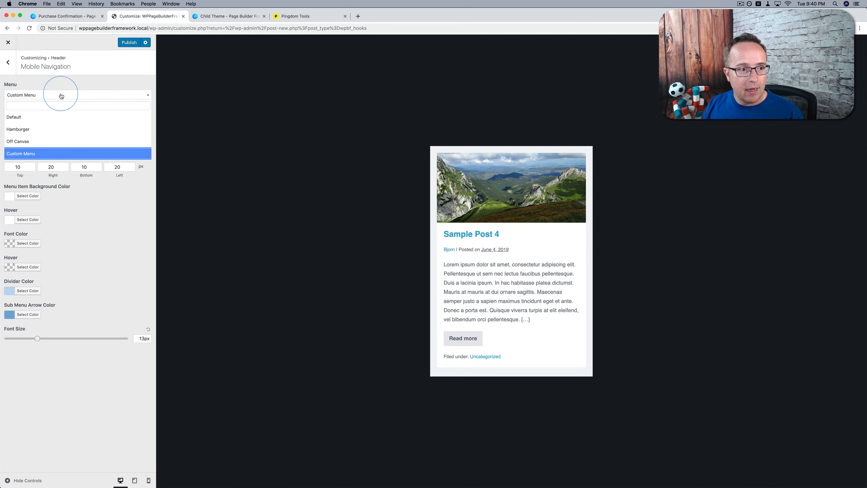
click(40, 140)
Look over the header's Navigation settings and return the preview to desktop size from the Logo Width setting
click(11, 67)
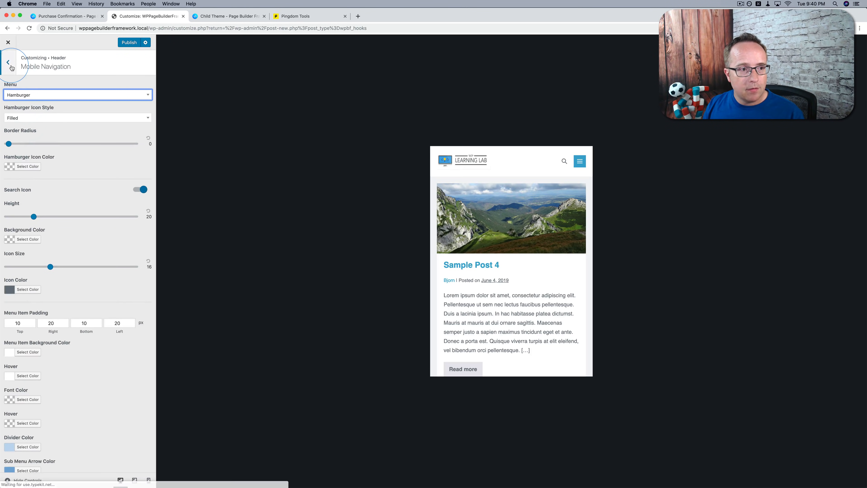
click(30, 105)
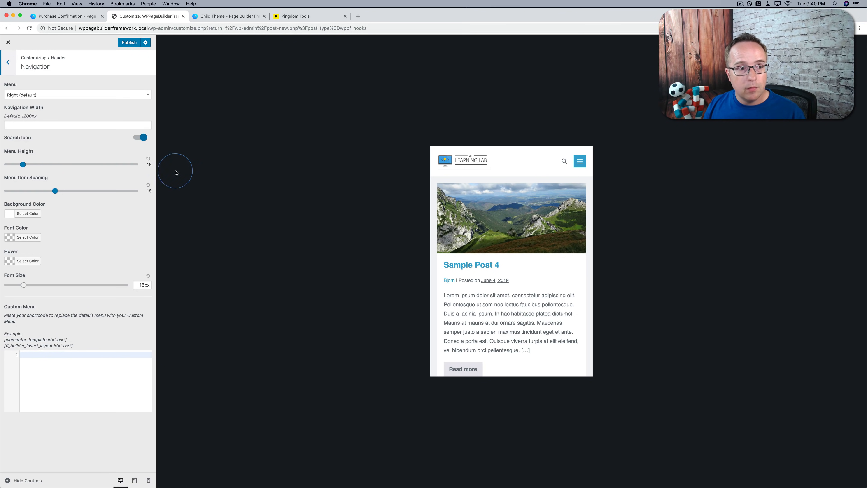
click(12, 72)
click(20, 85)
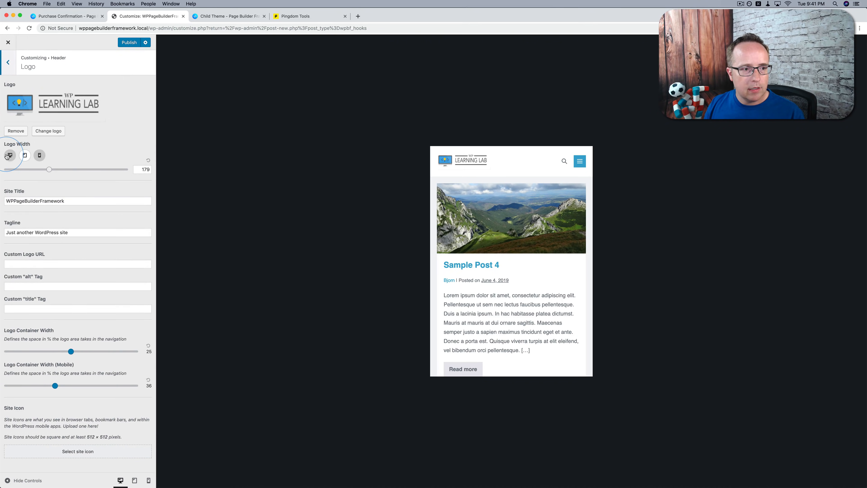
click(7, 156)
click(8, 61)
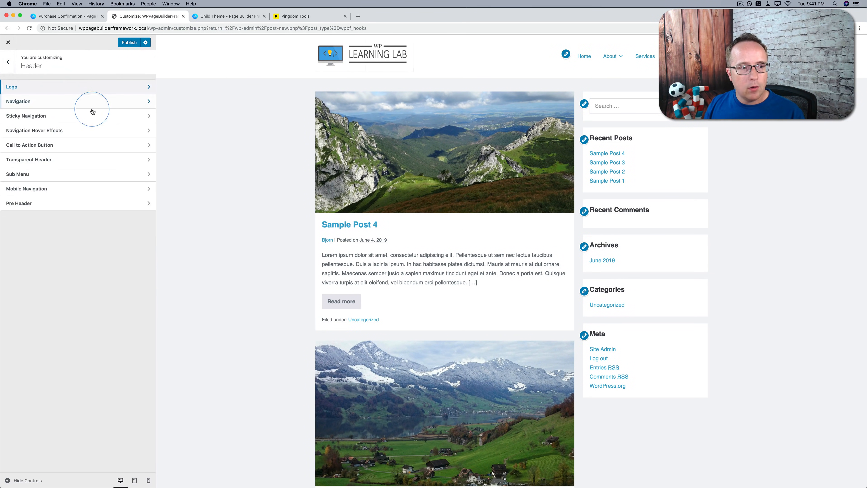
Enable Sticky Navigation in the Header settings and check how the header behaves further down the preview page
click(49, 122)
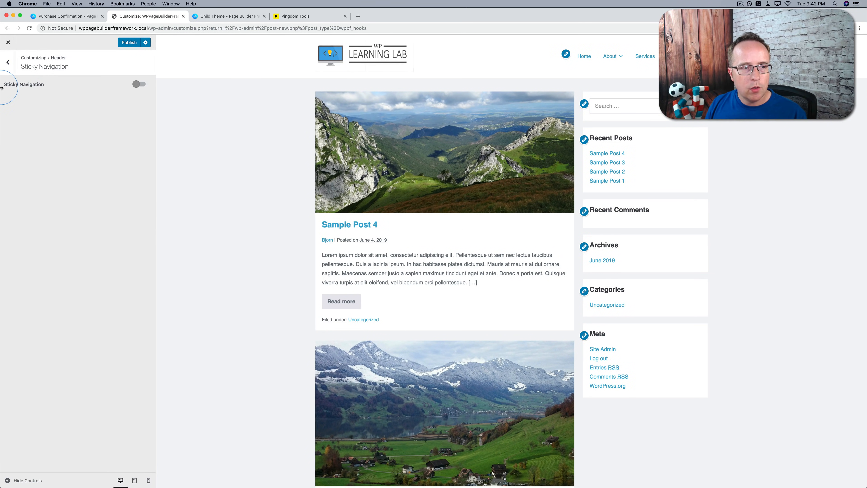
click(137, 84)
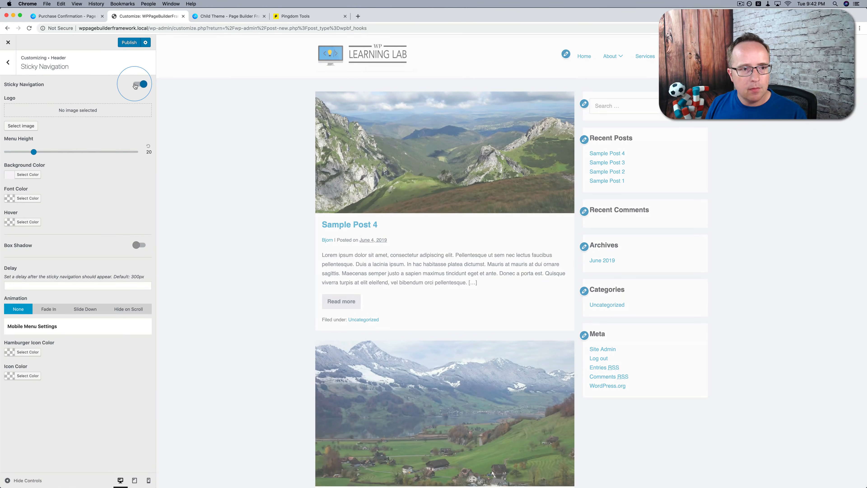
click(29, 138)
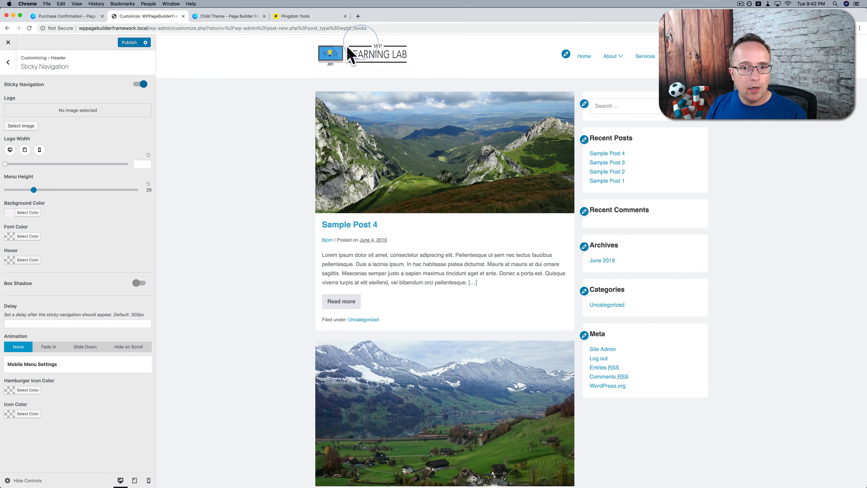
scroll(259, 149, down, 5)
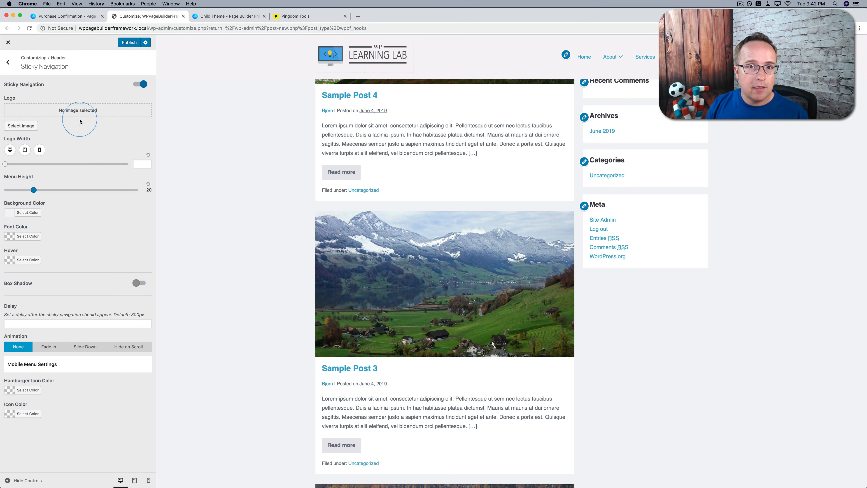
Set the sticky navigation's background color to white (#ffffff) and check it on the preview page
click(26, 213)
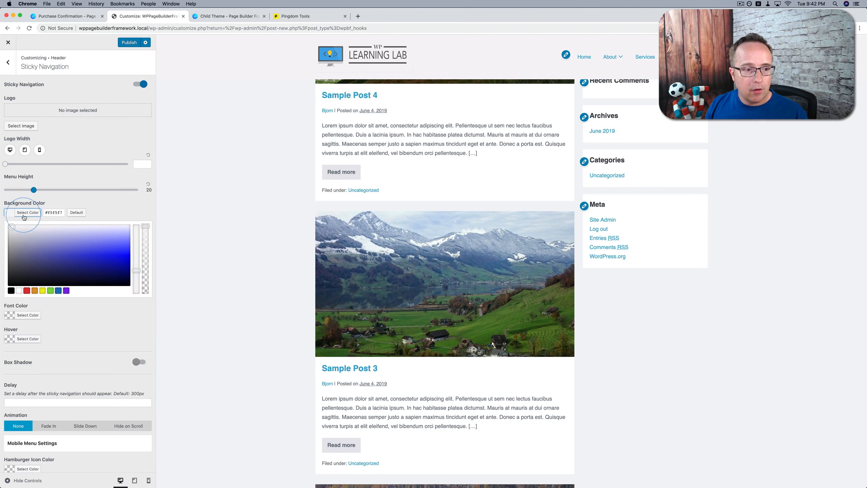
click(19, 290)
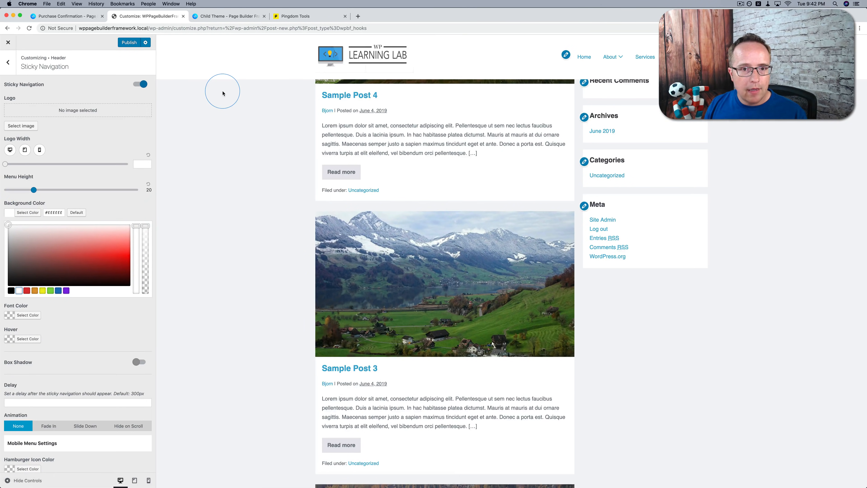
scroll(222, 93, up, 5)
scroll(223, 93, down, 3)
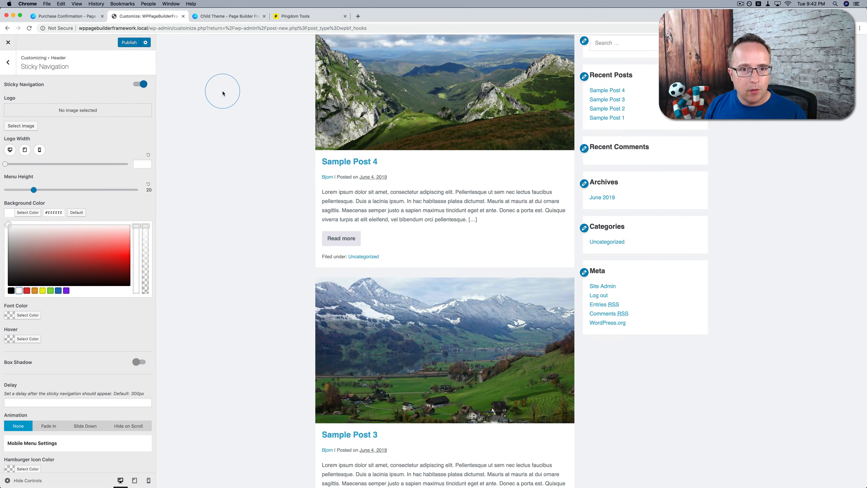
Close the sticky navigation's background color picker and examine the Delay setting while checking the header on the preview page
scroll(223, 92, down, 2)
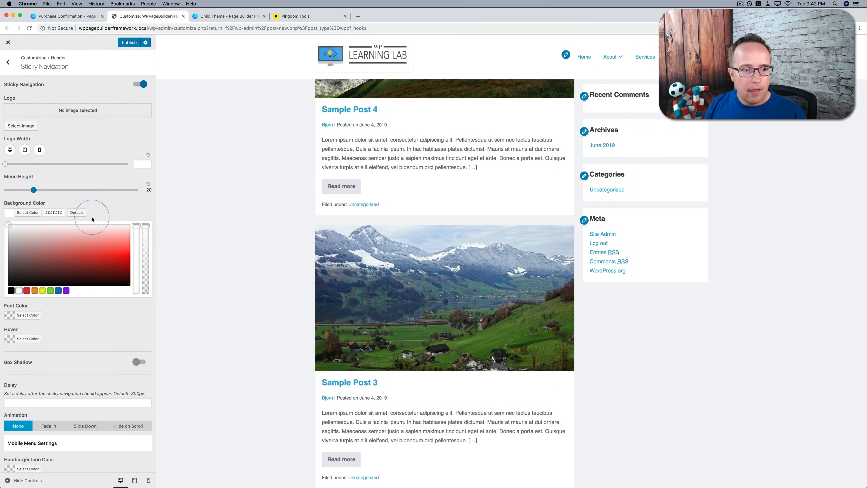
click(40, 212)
click(103, 307)
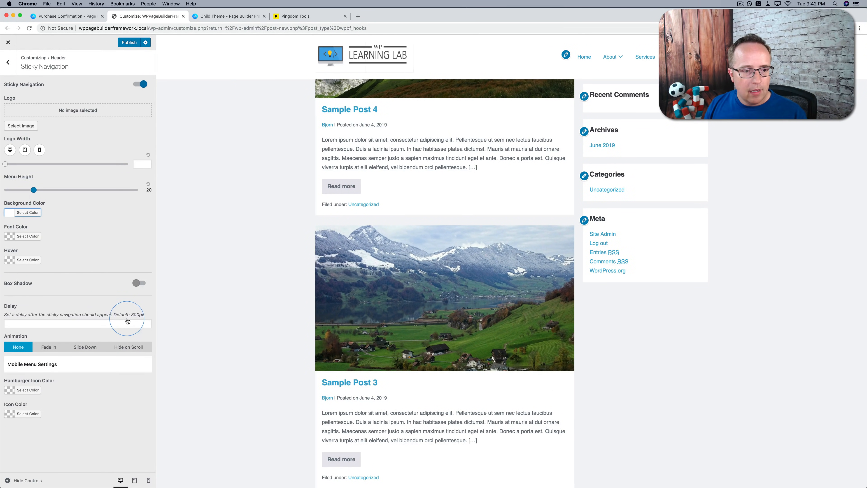
drag(145, 315, 108, 315)
scroll(243, 233, up, 3)
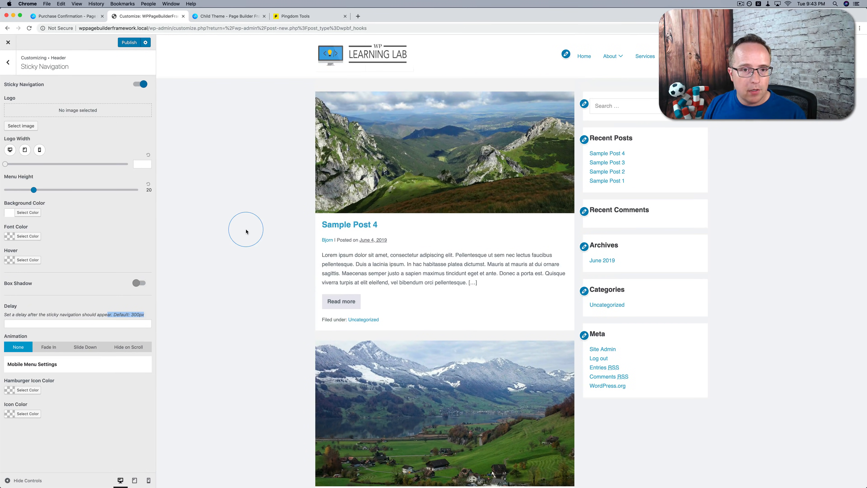
Try a sticky navigation delay of 0px, check the header's behavior on the preview page, and clear the value
click(77, 327)
text(0)
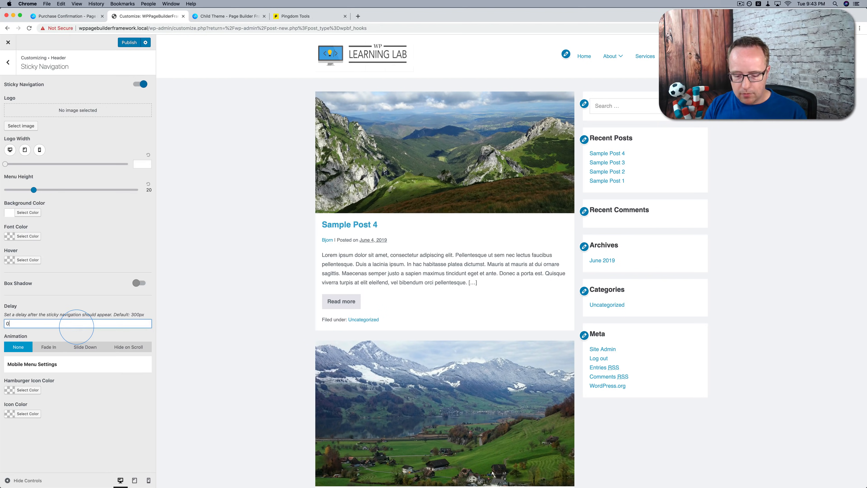
text(px)
scroll(237, 123, down, 2)
scroll(237, 123, up, 2)
scroll(237, 123, down, 3)
scroll(238, 123, up, 2)
scroll(237, 123, down, 2)
scroll(237, 123, up, 2)
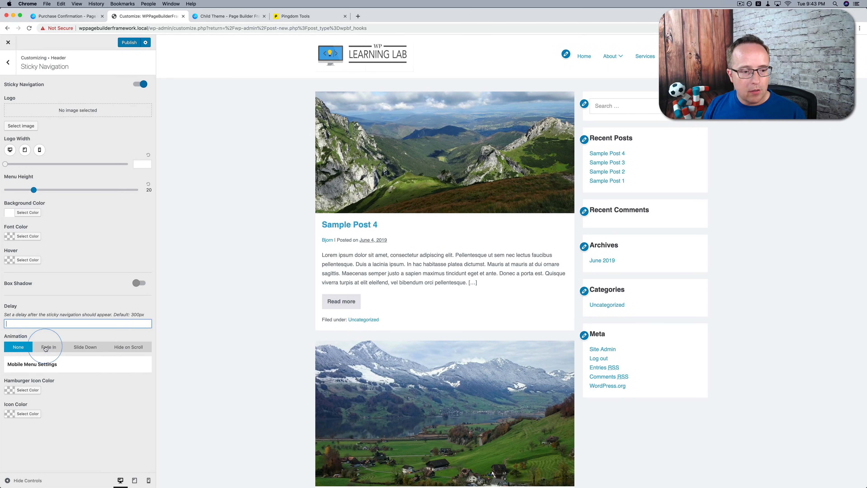
Set the sticky navigation's animation to Slide Down with a duration of 1000 and check it on the preview page
click(87, 347)
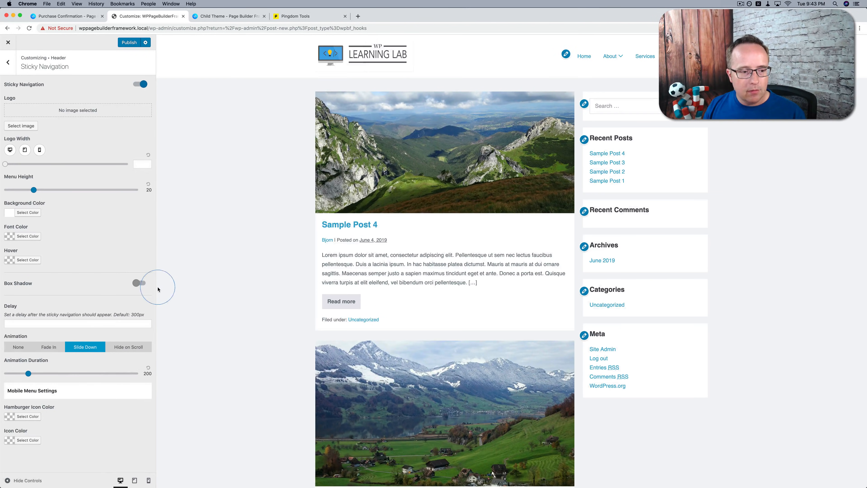
scroll(203, 244, down, 5)
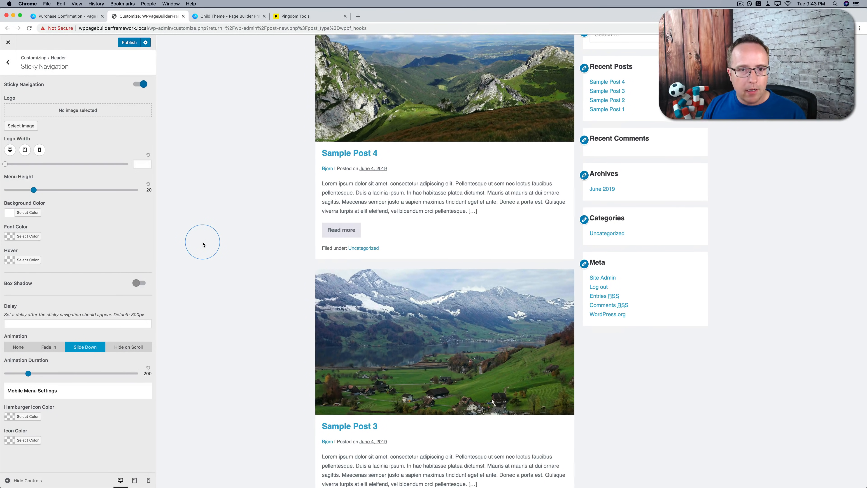
scroll(203, 244, down, 5)
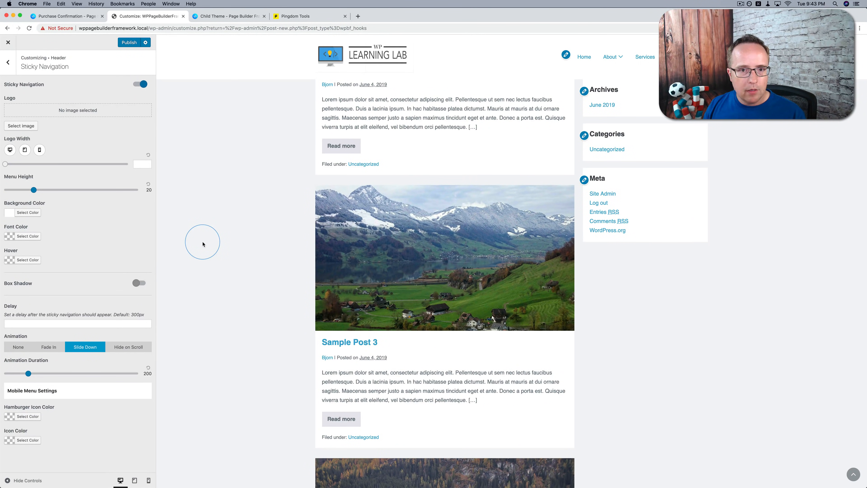
click(33, 374)
drag(28, 376, 158, 375)
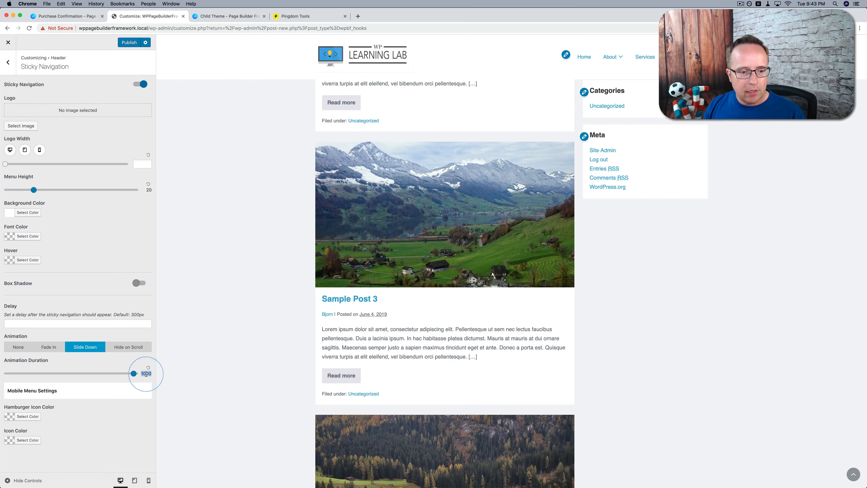
scroll(228, 356, up, 5)
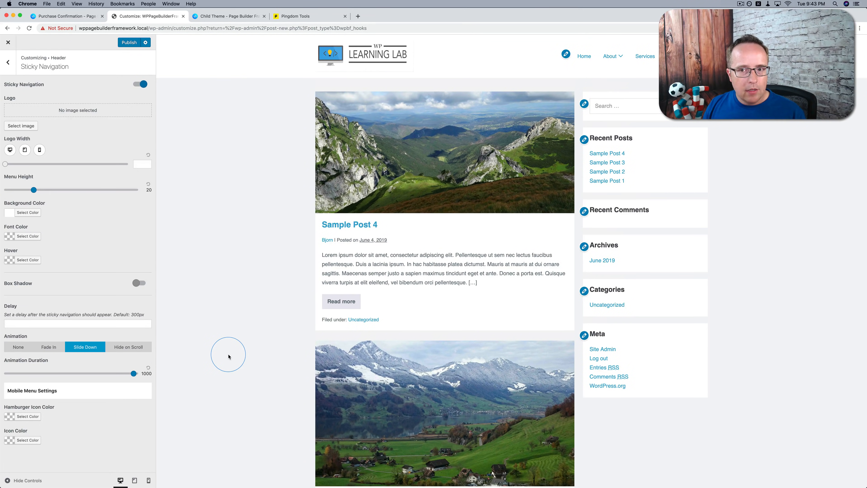
scroll(228, 356, down, 5)
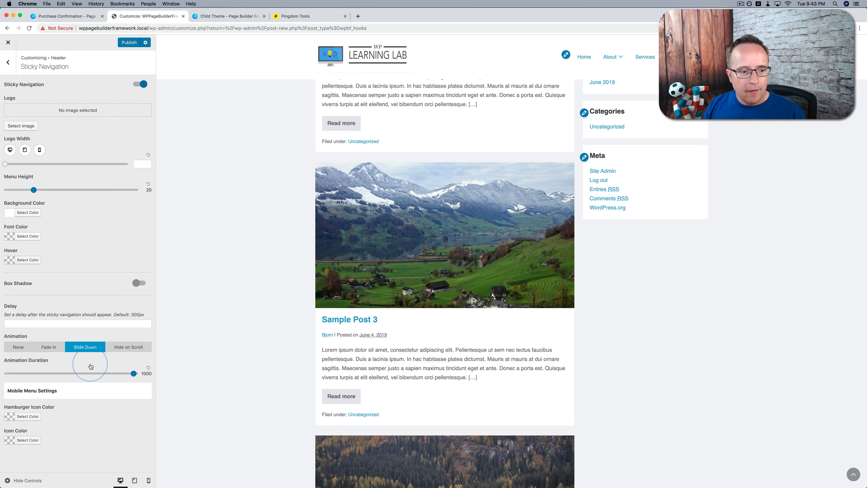
Reduce the sticky navigation's menu height to 15, enable its box shadow, and check the header on the preview page
drag(34, 191, 25, 191)
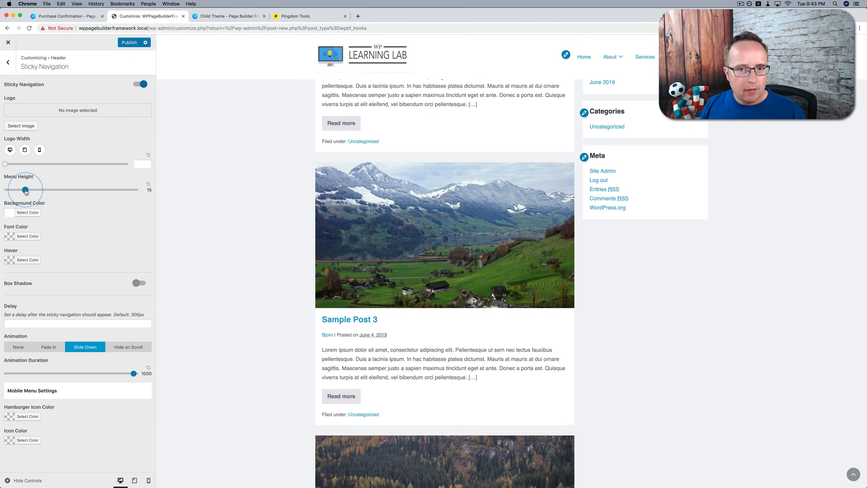
click(142, 284)
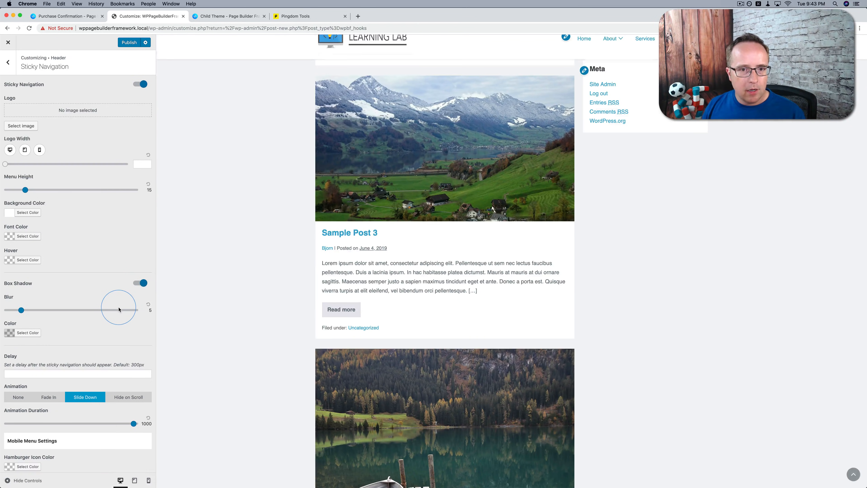
scroll(222, 148, up, 4)
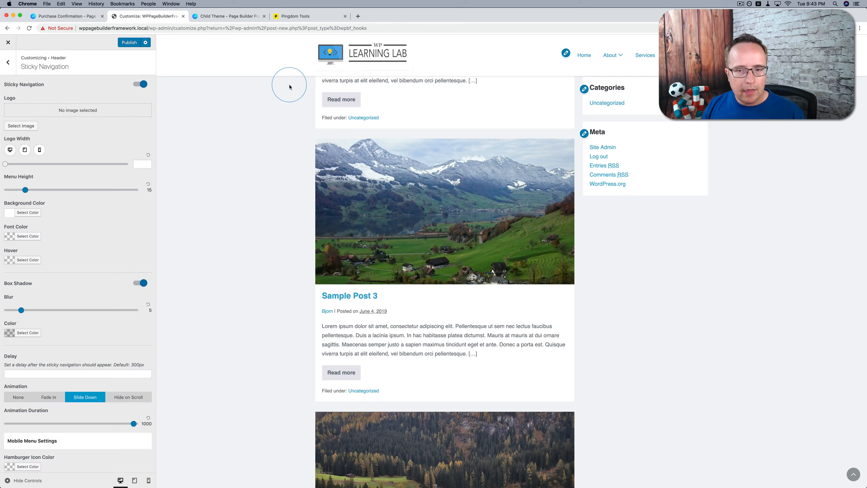
scroll(290, 86, up, 6)
scroll(290, 87, down, 7)
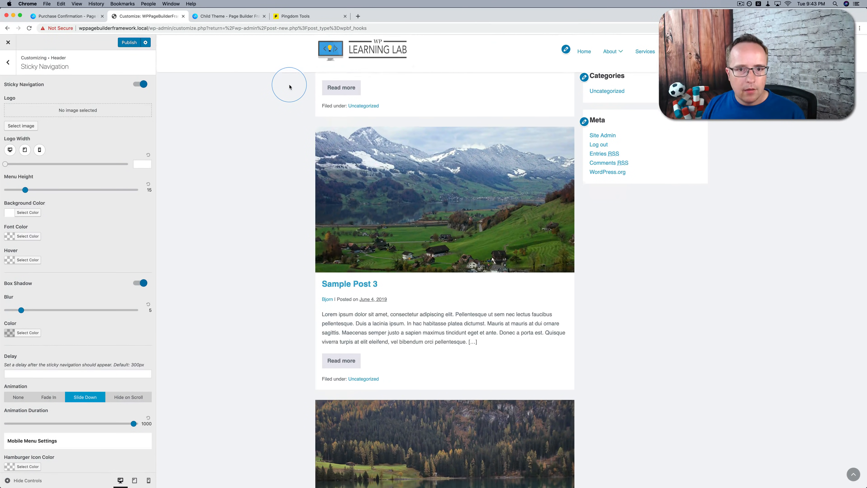
scroll(290, 85, down, 3)
scroll(146, 205, down, 1)
scroll(221, 222, up, 1)
Check the sticky header at tablet and mobile sizes, then return to the desktop preview and leave the Sticky Navigation settings
click(27, 134)
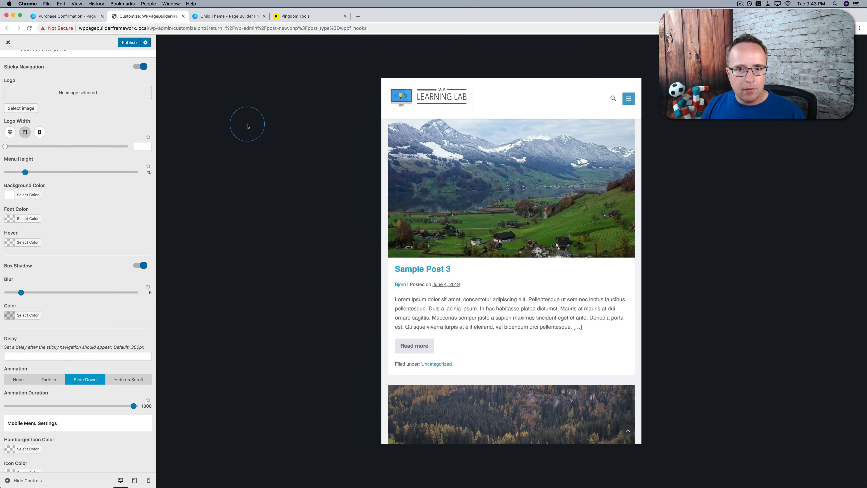
scroll(426, 199, down, 7)
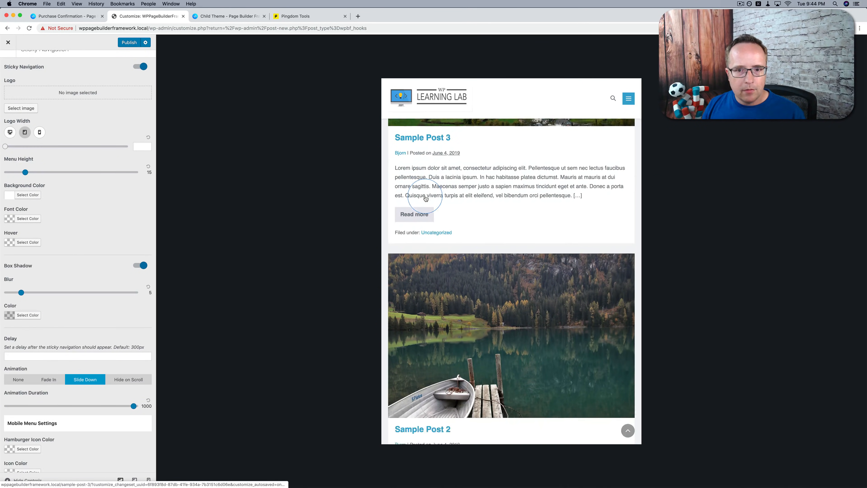
click(39, 132)
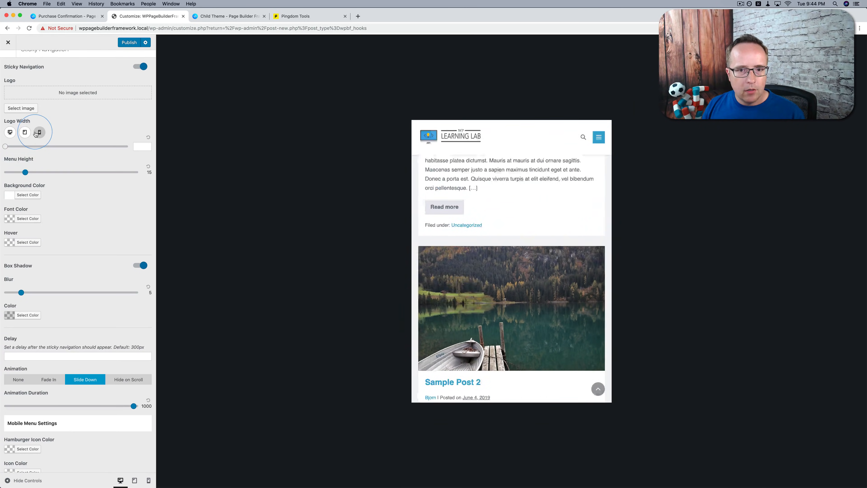
scroll(550, 218, down, 9)
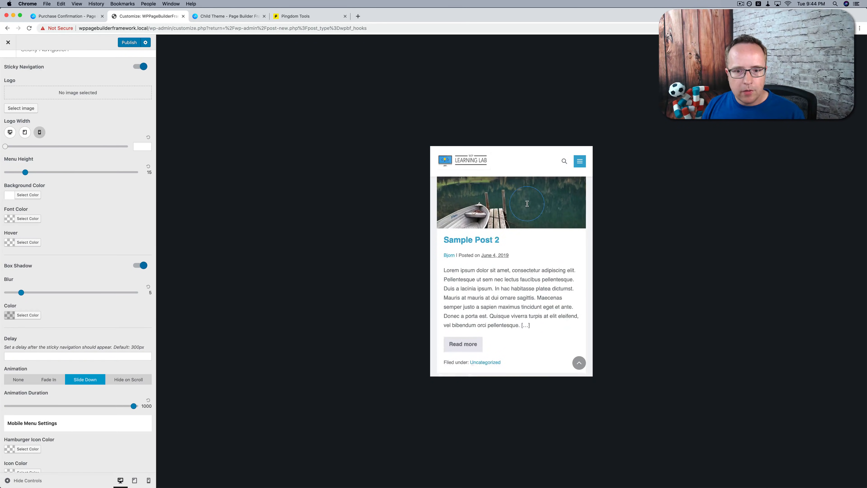
scroll(527, 204, up, 12)
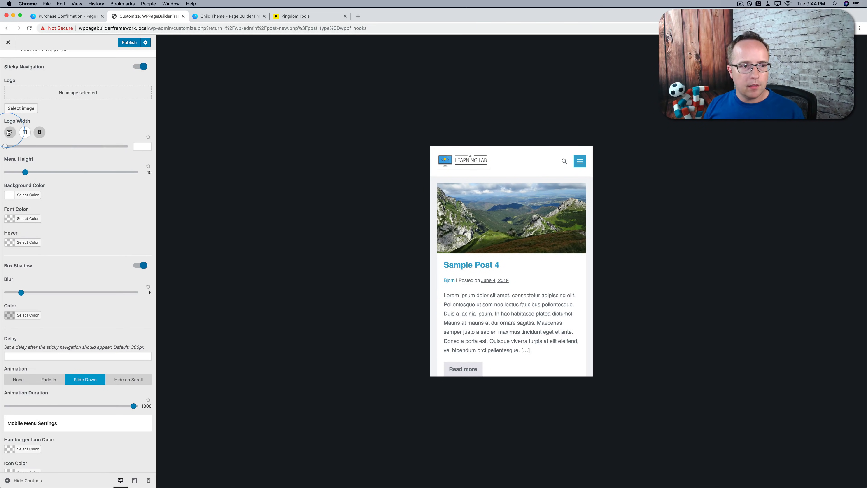
click(10, 132)
scroll(14, 85, up, 1)
click(11, 64)
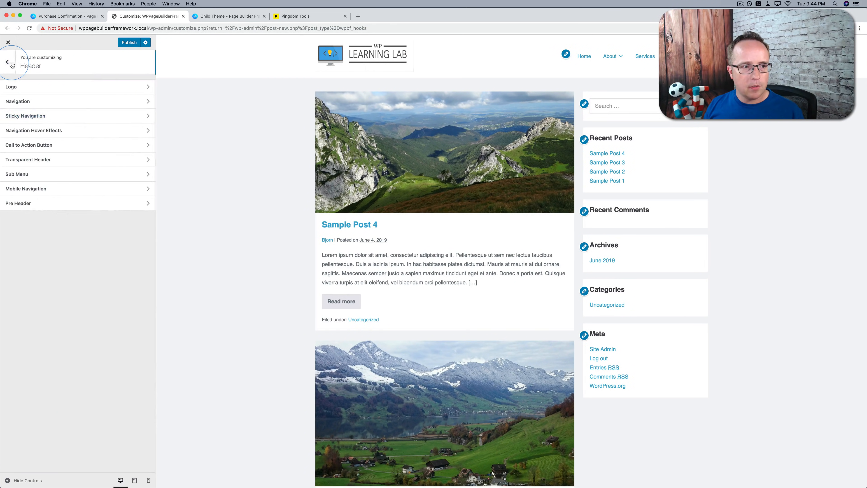
Try the Modern navigation hover effect in purple (#8224e3) on the header's menu items
click(53, 132)
click(75, 95)
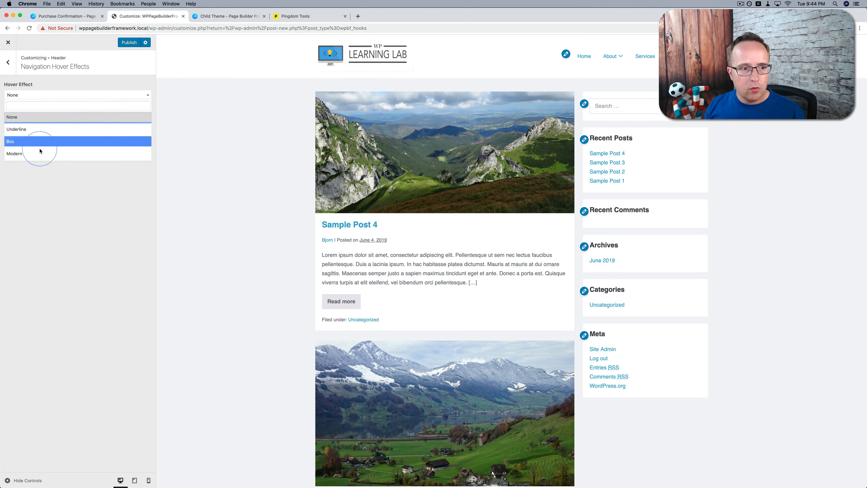
click(33, 154)
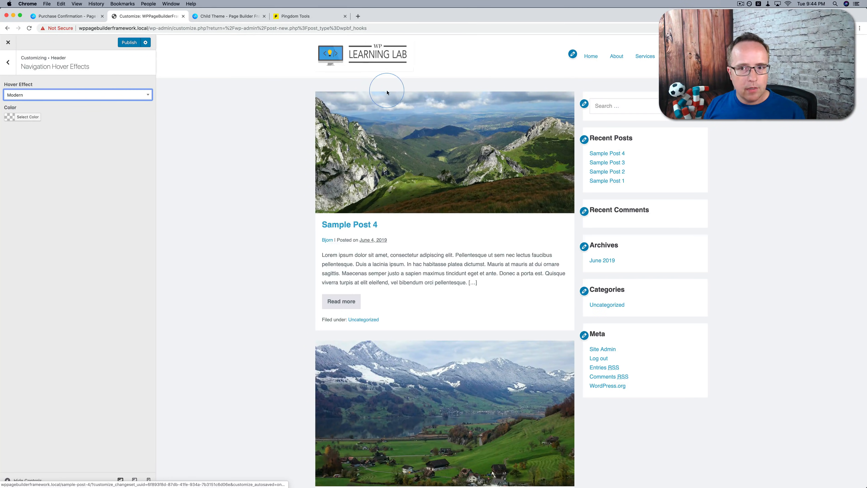
click(29, 117)
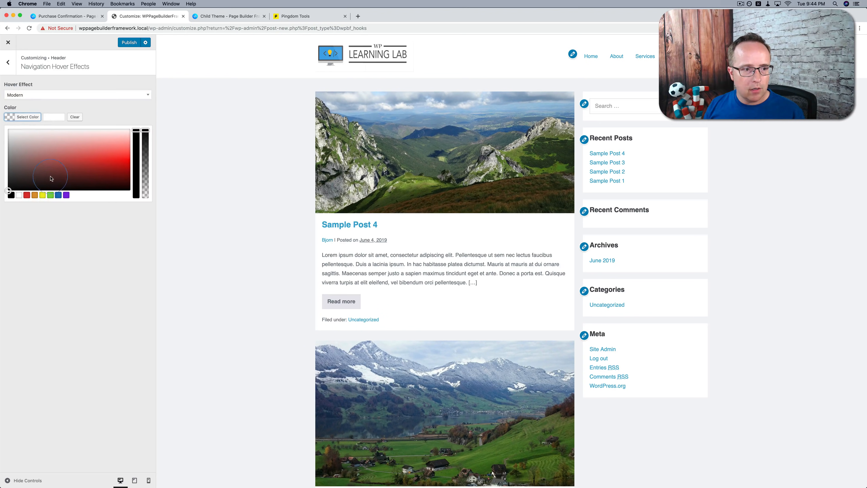
click(66, 194)
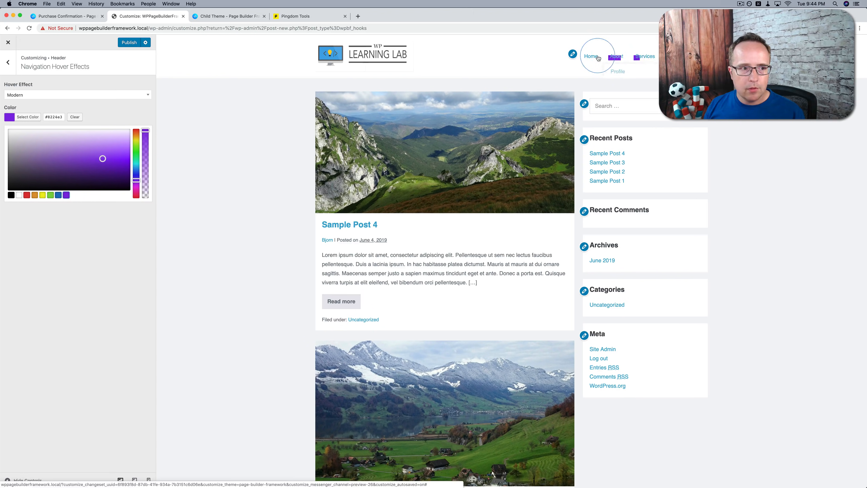
Try the Box navigation hover effect with the Slide animation on the header's menu items
click(116, 95)
click(58, 139)
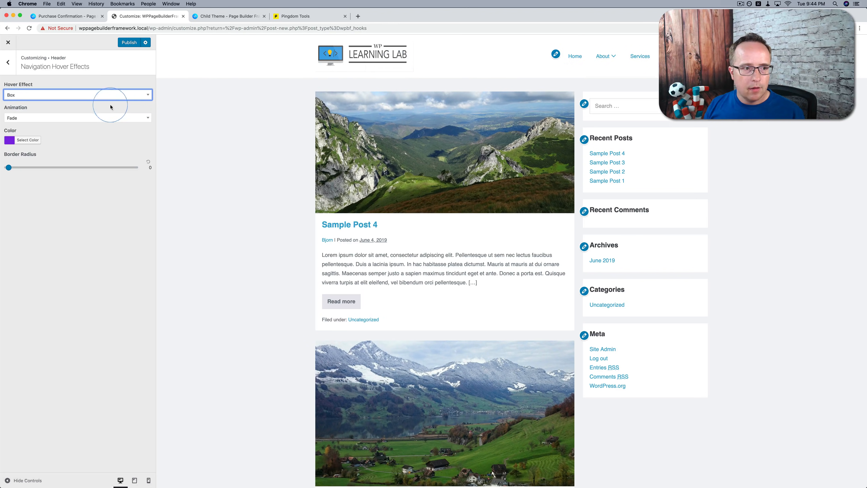
click(87, 118)
click(59, 152)
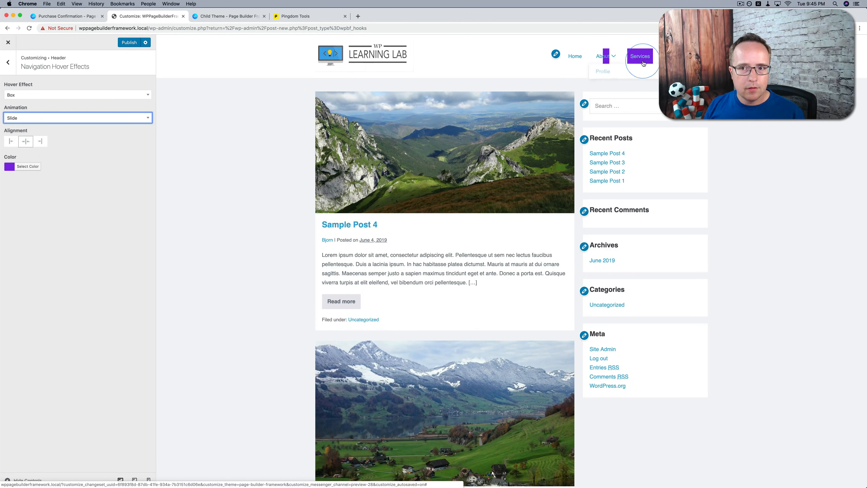
Try the Underline navigation hover effect, and set Hover Effect back to None
click(114, 96)
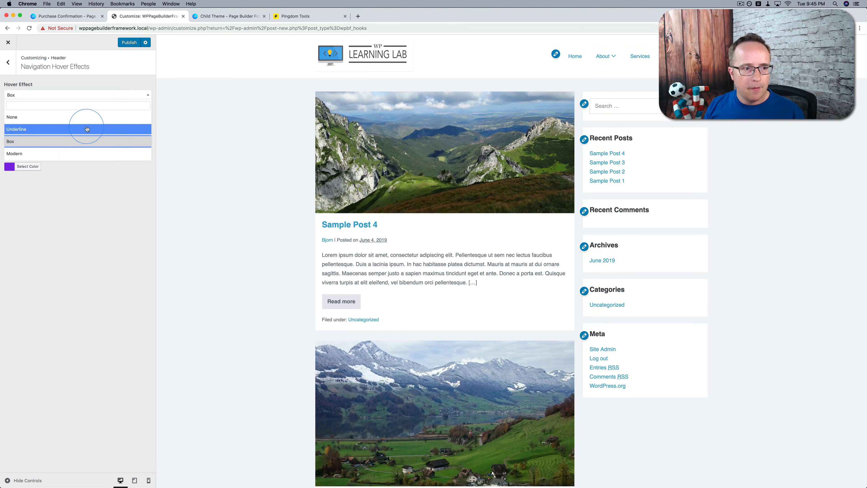
click(87, 129)
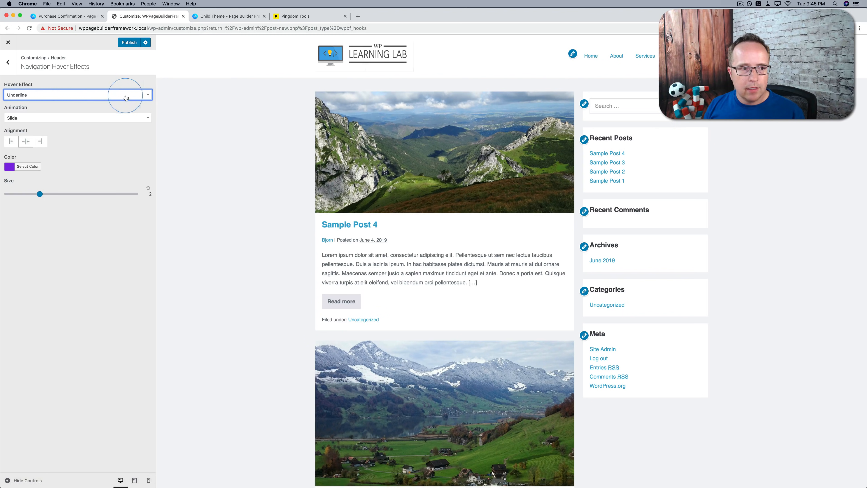
click(67, 96)
click(29, 116)
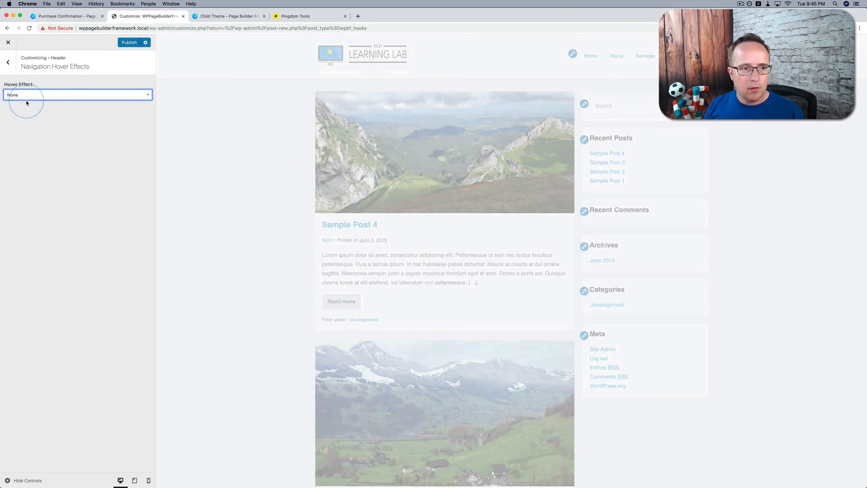
Look over the Transparent Header settings within the Header section
click(13, 65)
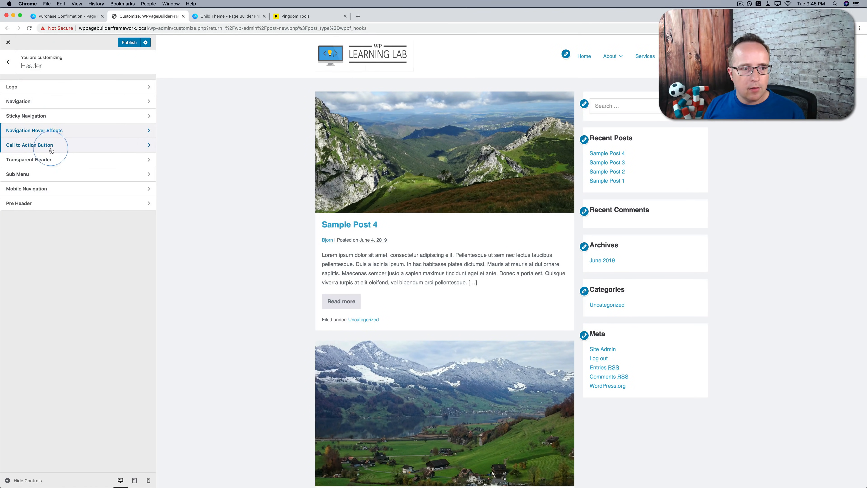
click(54, 167)
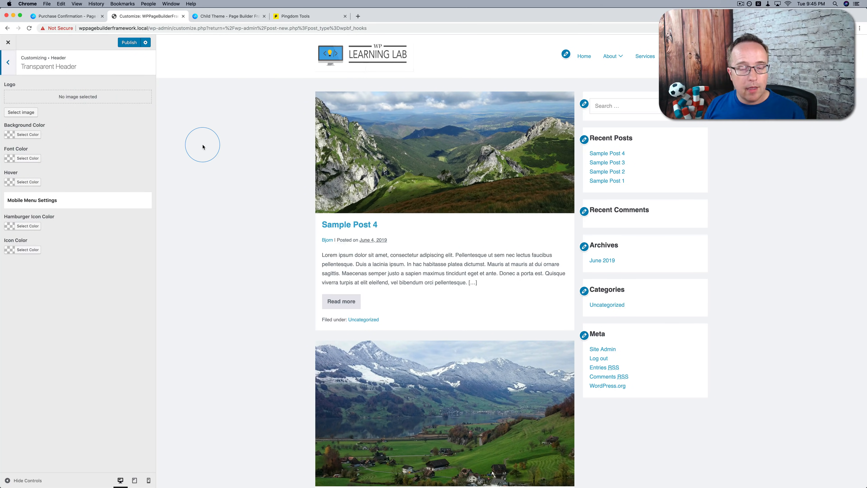
scroll(203, 147, down, 10)
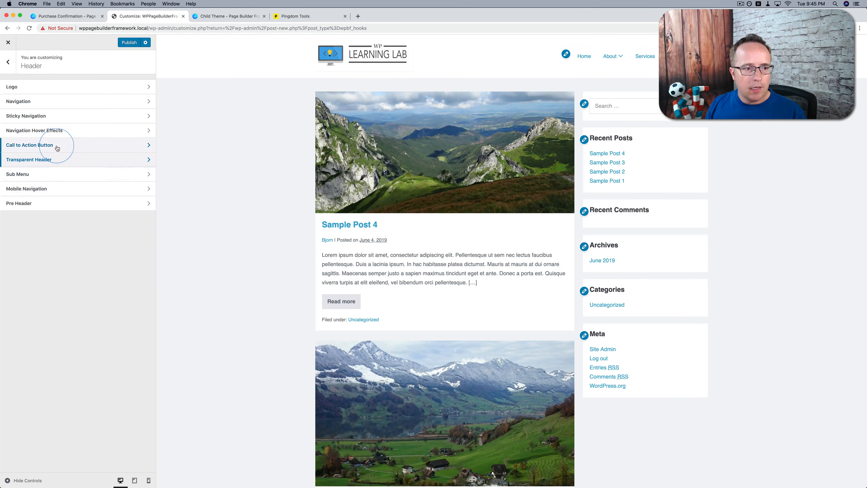
Enable Display Call to Action Button in the header's Call to Action Button settings
click(58, 146)
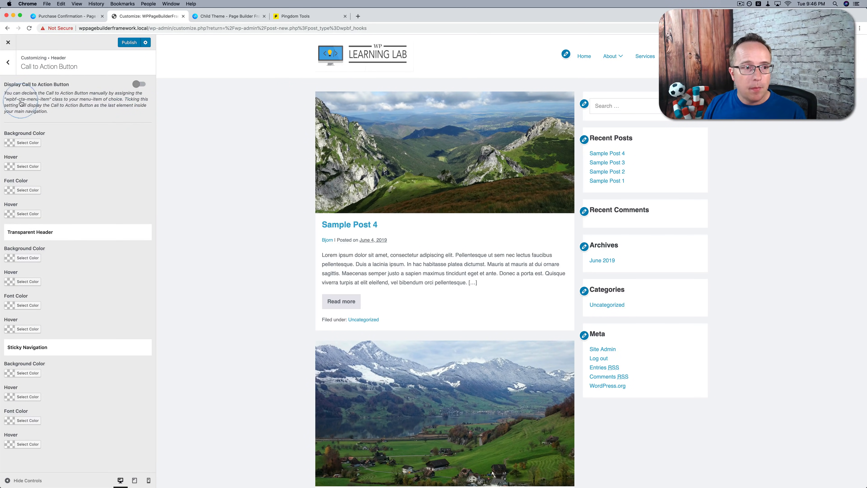
click(137, 85)
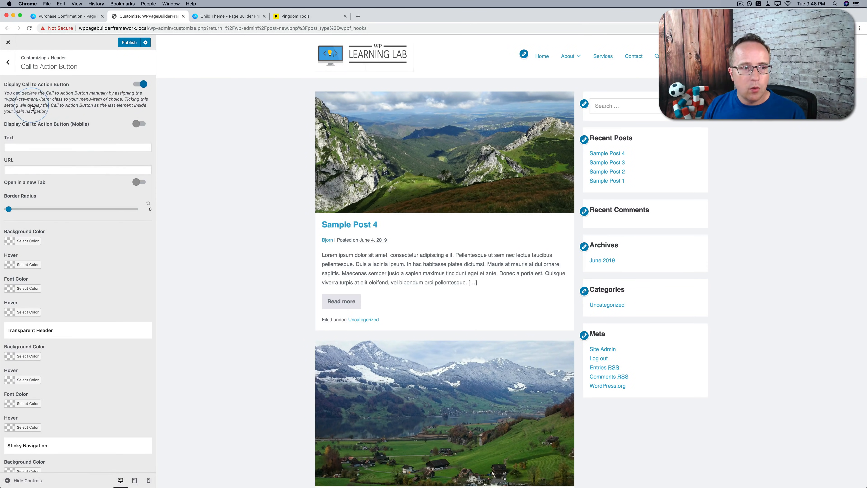
Copy the class name wpbf-cta-menu-item from the Display Call to Action Button description
drag(17, 101, 46, 104)
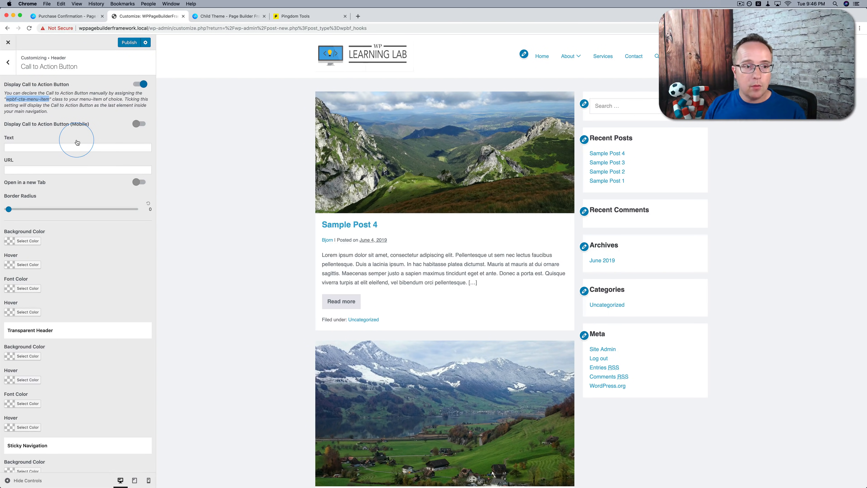
right_click(31, 101)
click(55, 111)
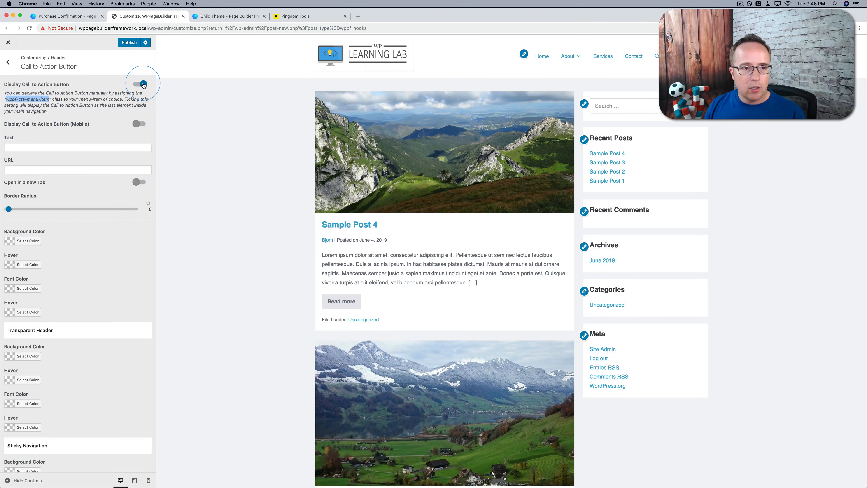
Disable Display Call to Action Button, publish the change, and close the customizer
click(143, 85)
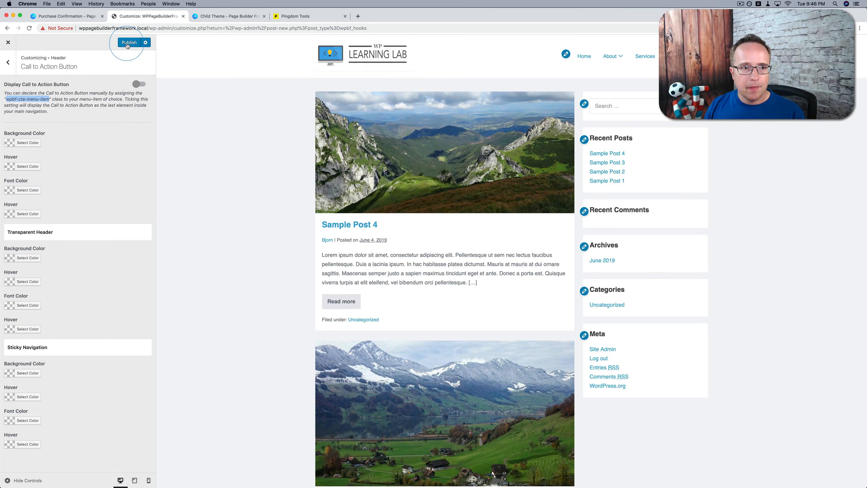
click(129, 42)
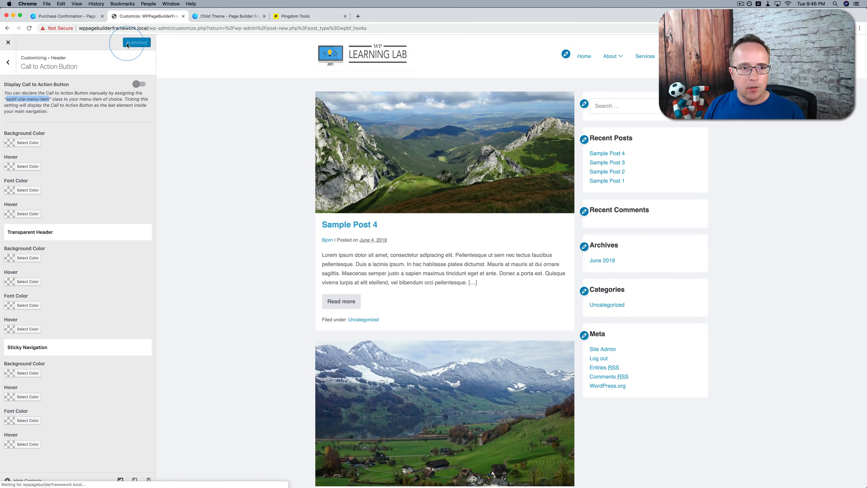
click(9, 44)
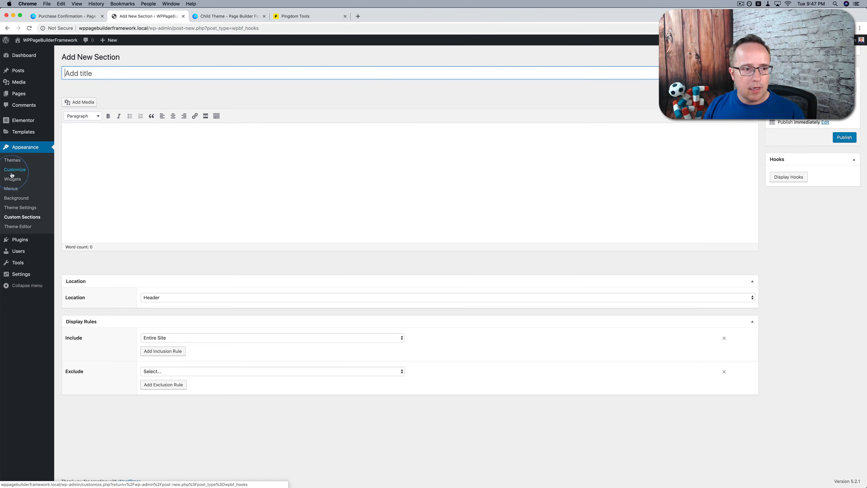
Expand the Services item in the Main Nav menu and enable the CSS Classes advanced menu property
click(15, 193)
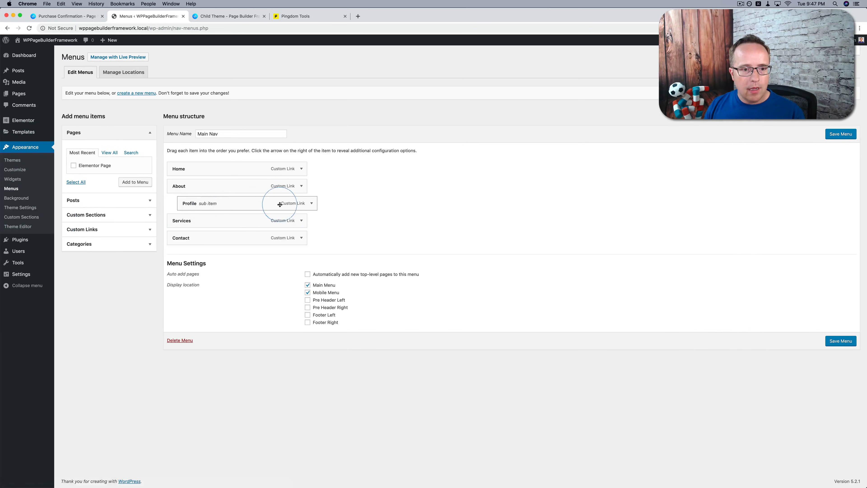
click(302, 221)
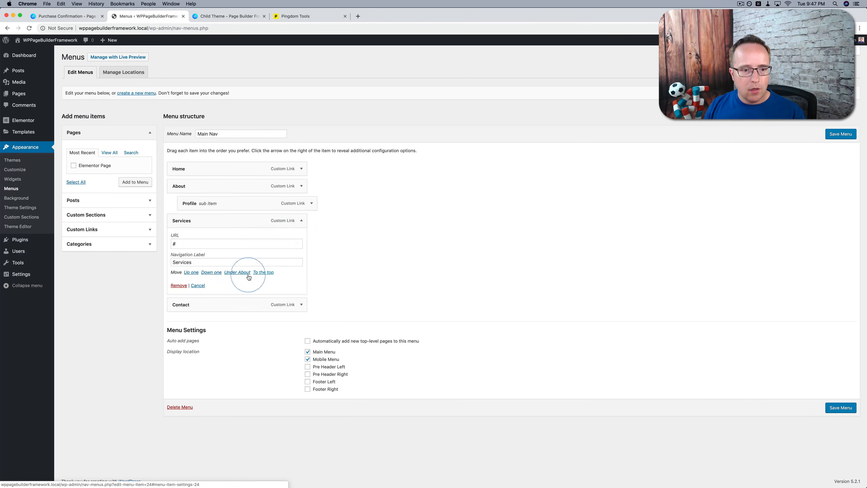
click(840, 51)
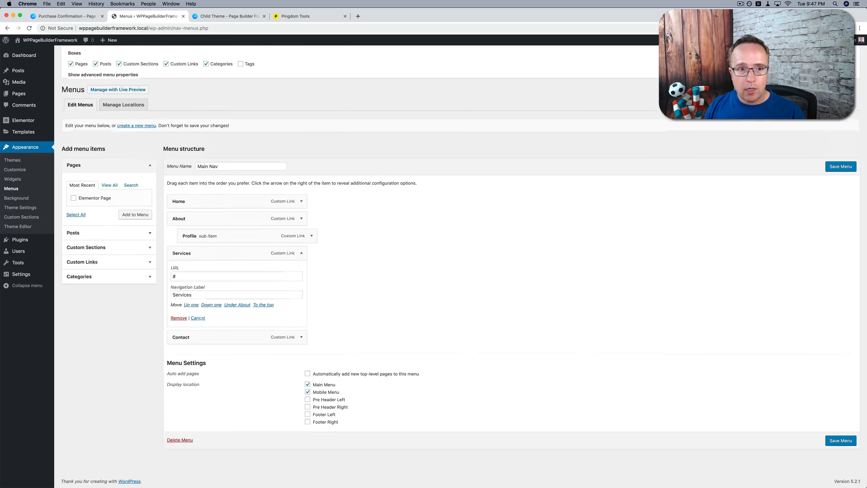
click(148, 87)
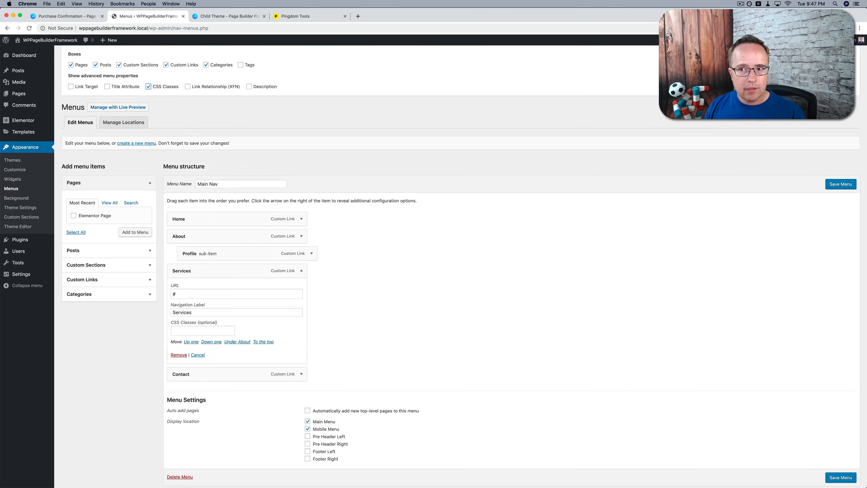
click(816, 101)
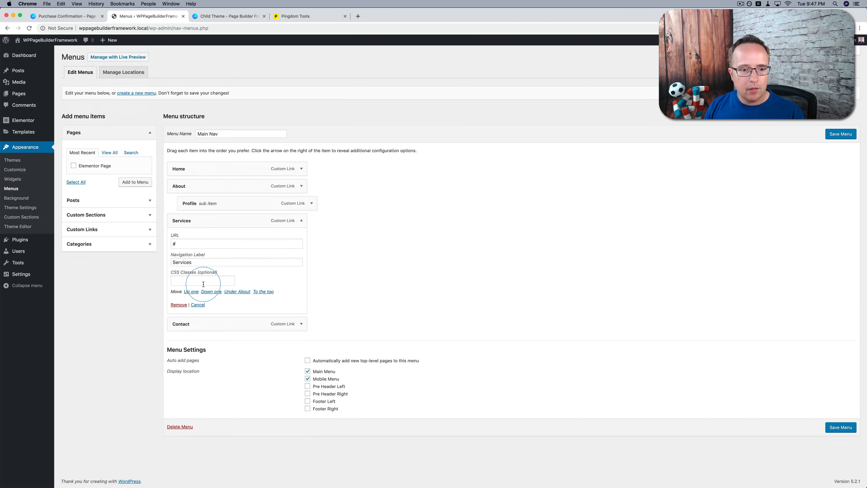
Paste the copied call-to-action class into the Services item's CSS Classes and save the menu
right_click(189, 282)
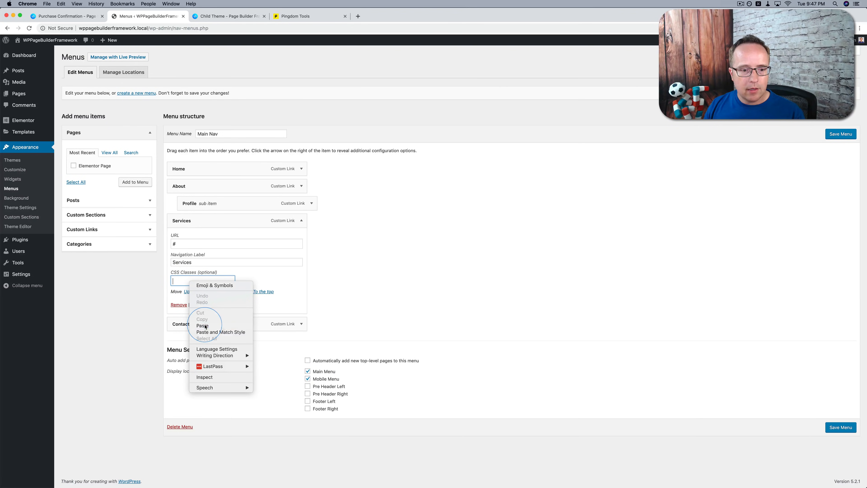
click(211, 326)
click(845, 136)
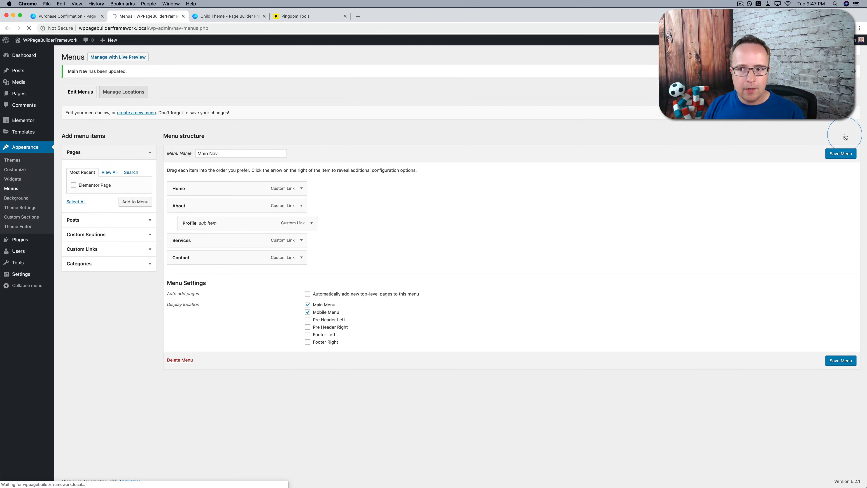
Reopen the customizer to check the Services menu button and look over the header's Call to Action Button settings
click(20, 170)
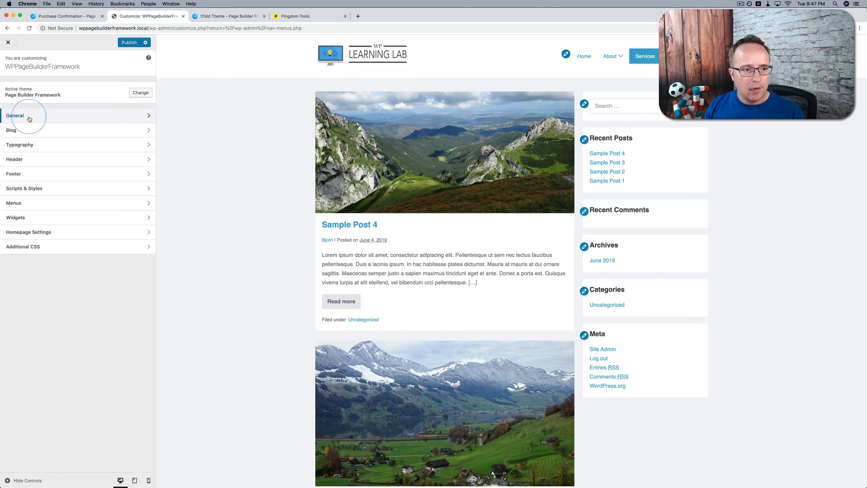
click(36, 161)
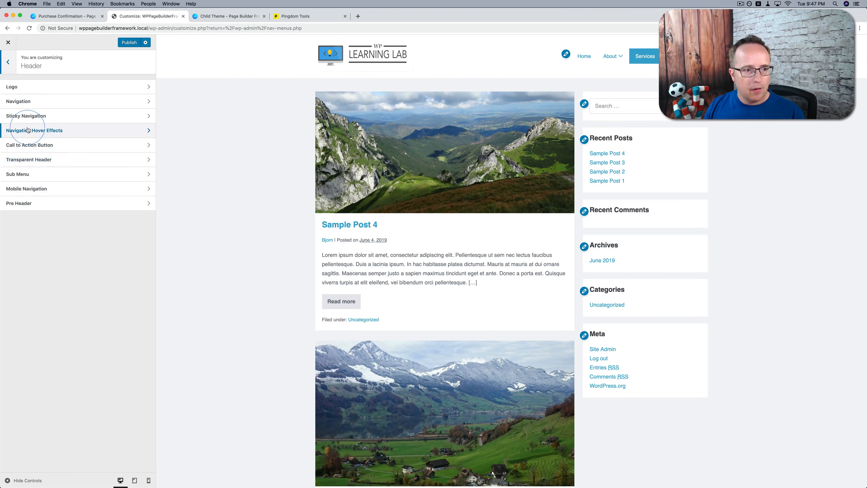
click(51, 144)
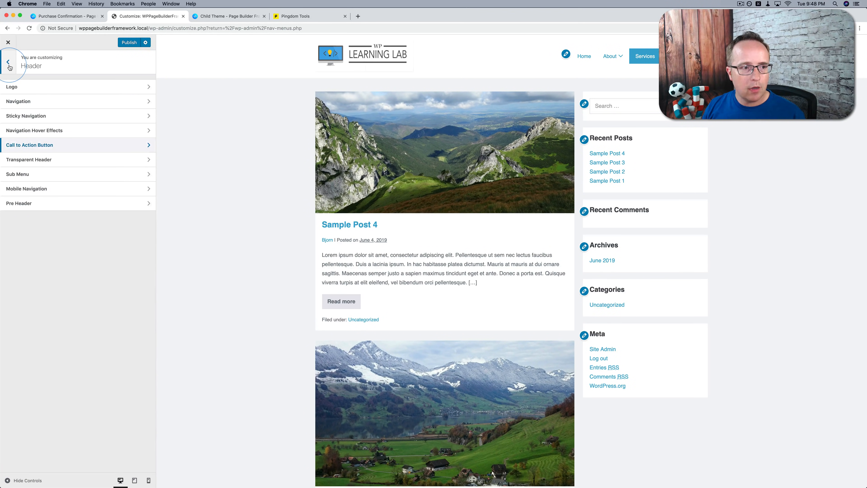
click(8, 62)
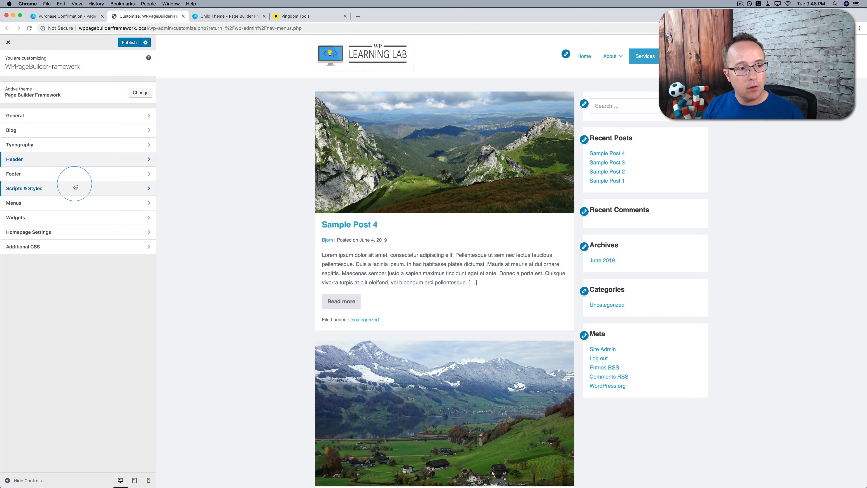
Set the Sidebar to No Sidebar in the Blog / Archive Layout settings
click(13, 131)
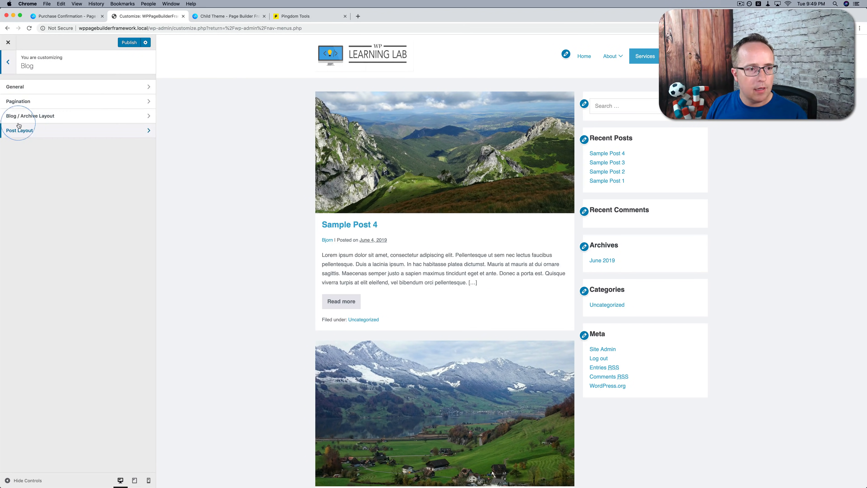
click(54, 116)
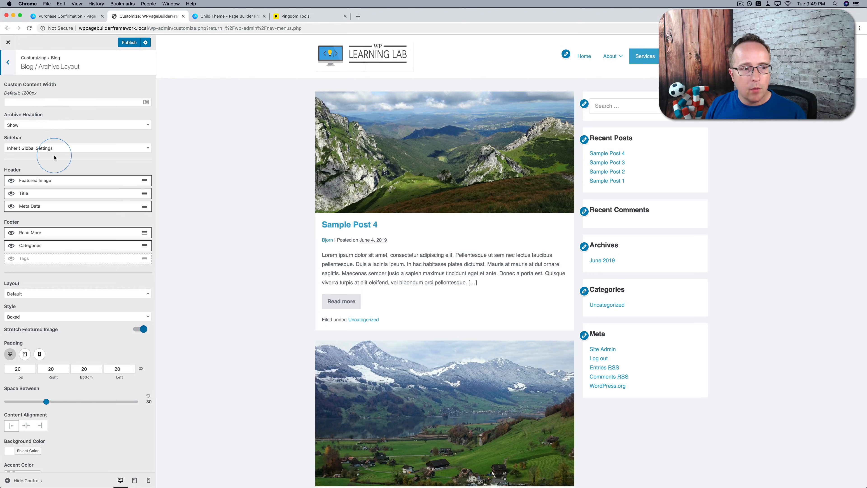
scroll(62, 170, down, 2)
click(38, 126)
click(18, 183)
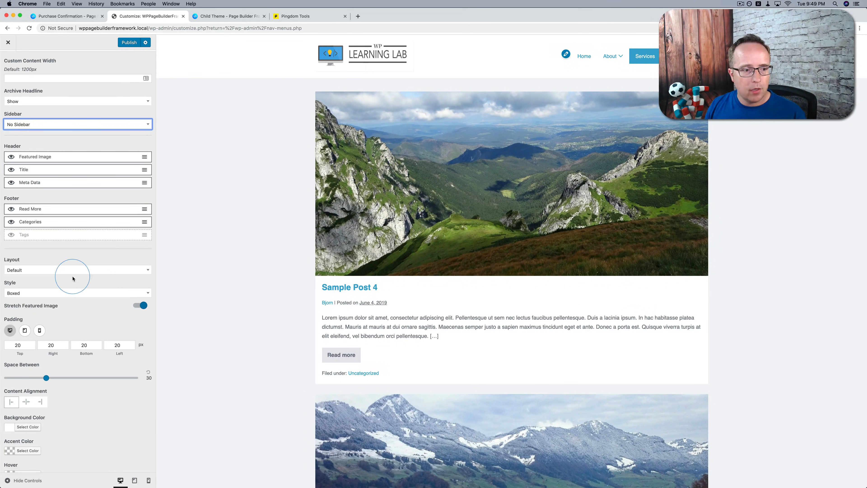
Set the blog archive's Layout to Grid
scroll(72, 278, down, 2)
scroll(73, 279, down, 2)
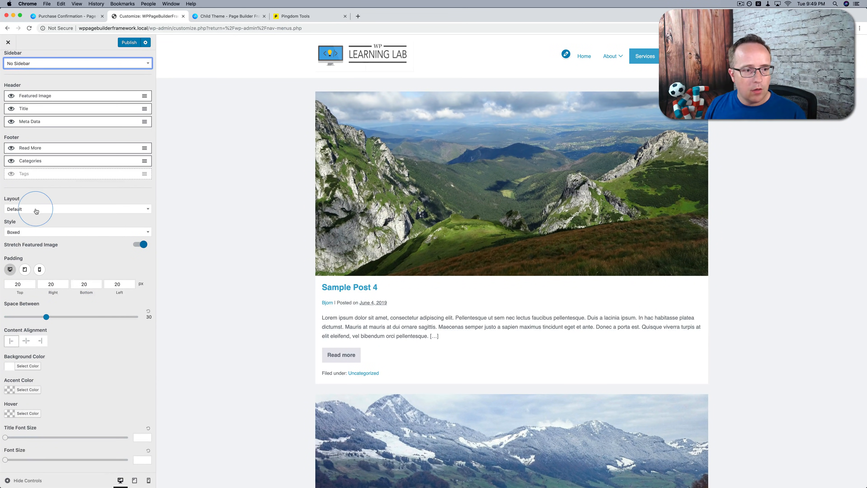
click(36, 211)
click(18, 255)
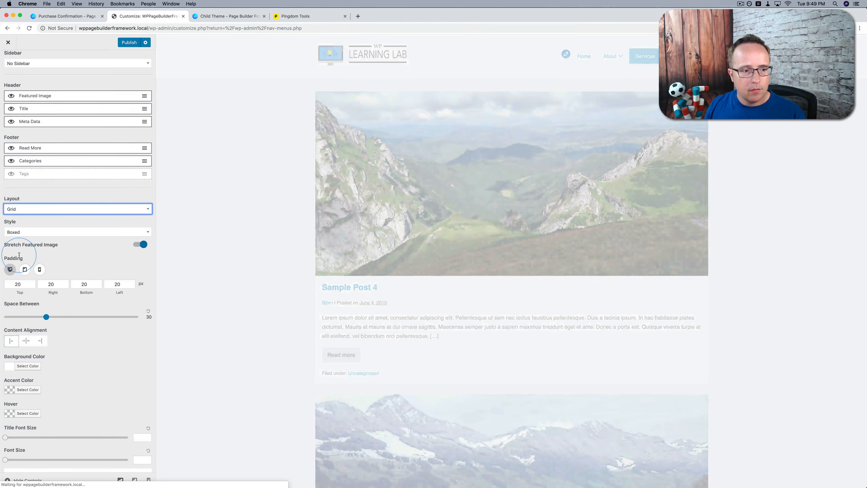
Look over the Grid Gap options, keep Small, and enable the Masonry Effect for the blog grid
scroll(81, 285, down, 5)
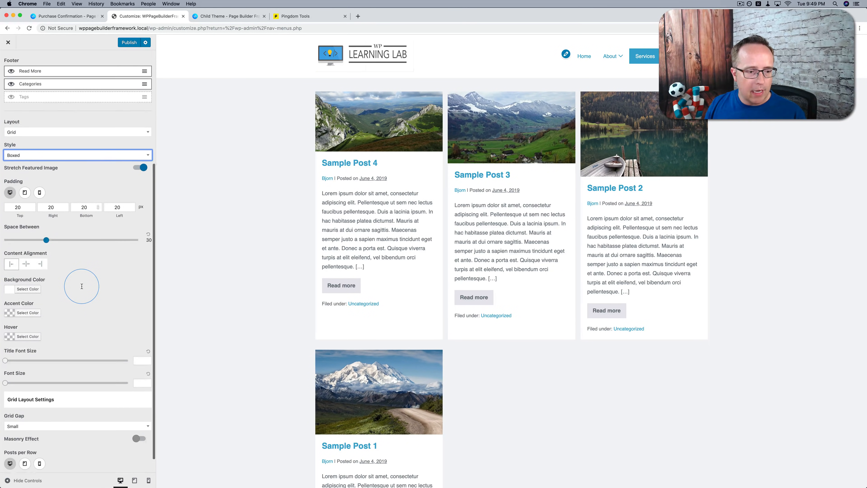
click(90, 408)
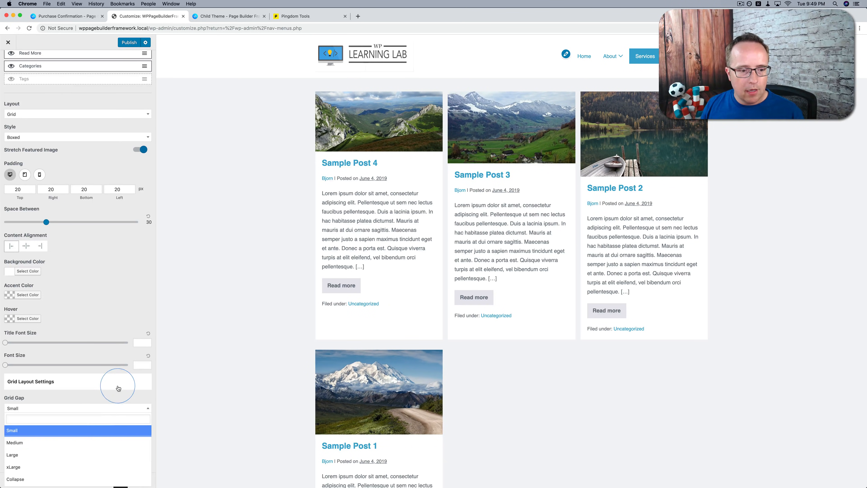
click(109, 399)
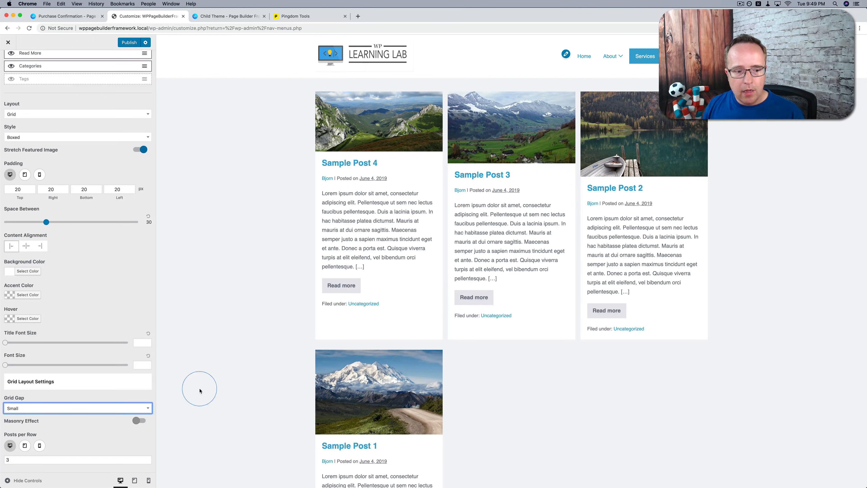
scroll(139, 423, up, 5)
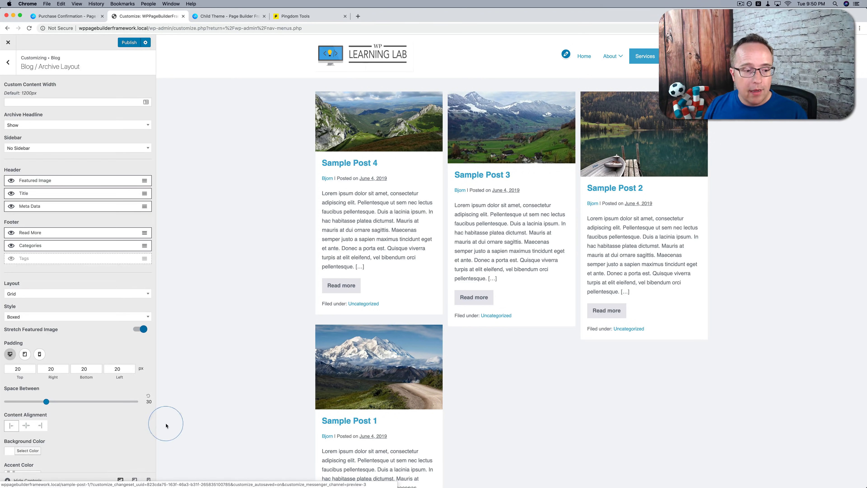
Examine the Posts per Row settings and grid previews for tablet and mobile, and return to the desktop view
scroll(136, 416, down, 5)
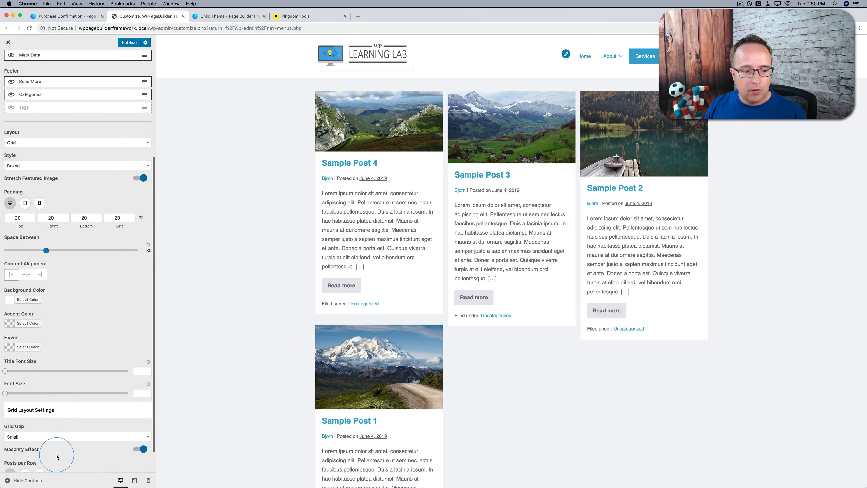
scroll(56, 456, down, 1)
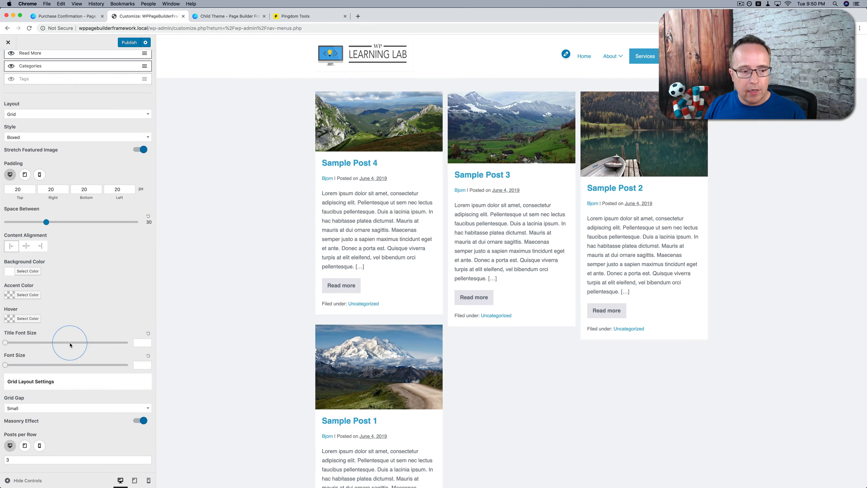
click(27, 451)
click(432, 244)
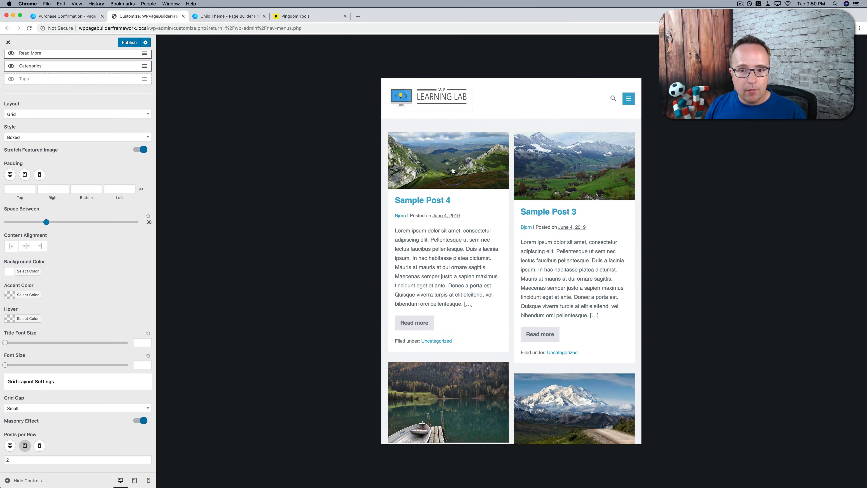
click(39, 446)
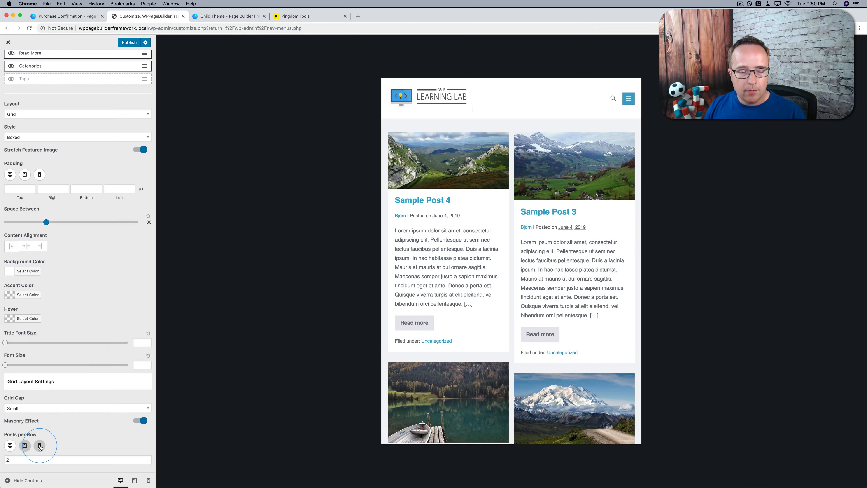
click(517, 256)
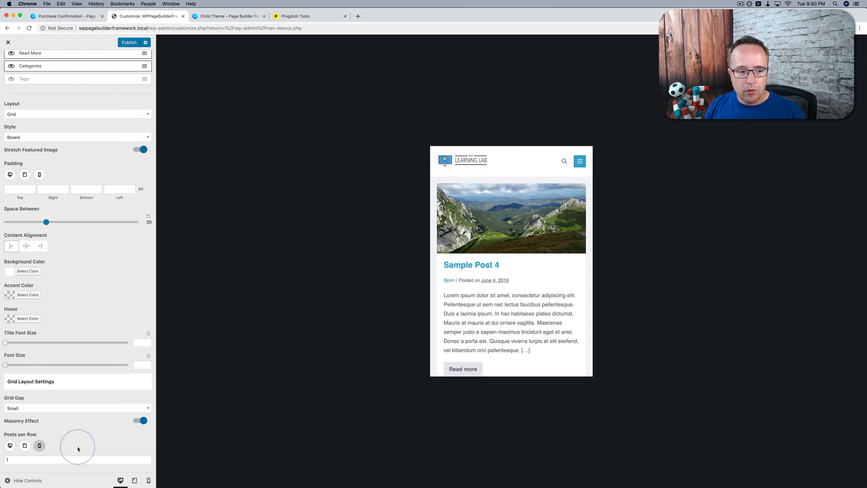
click(10, 446)
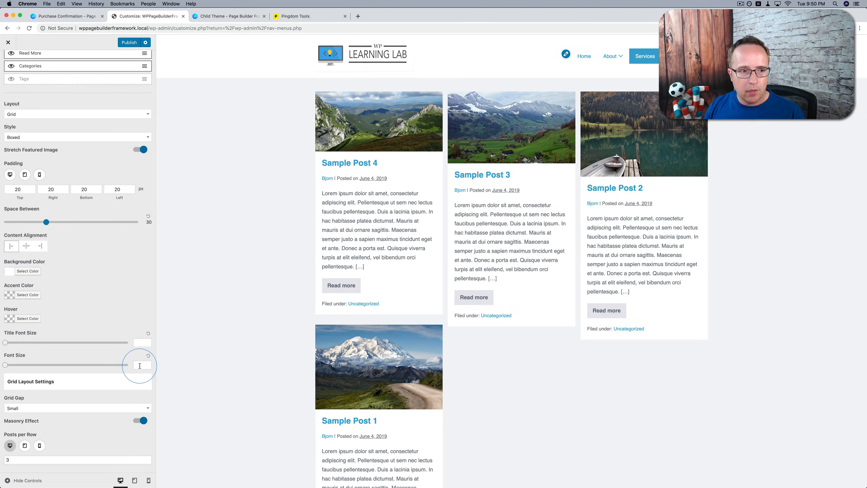
Move Featured Image above Title in the header order of the blog's Post Layout settings
scroll(138, 369, up, 5)
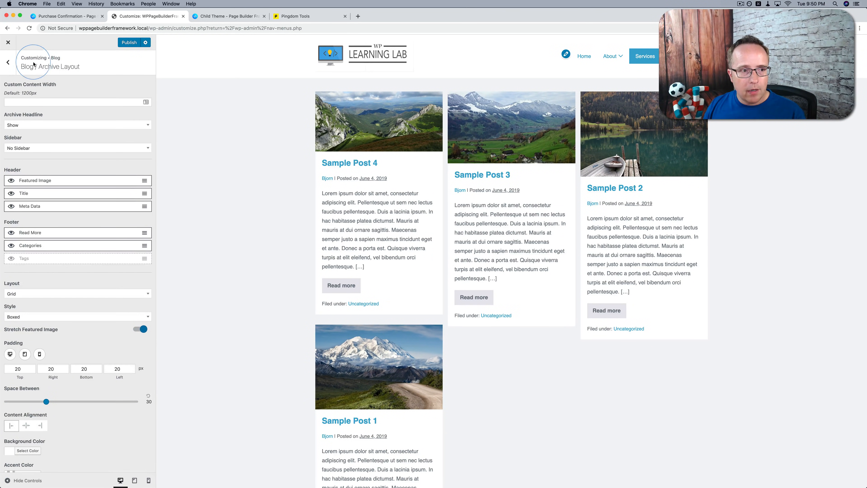
click(9, 63)
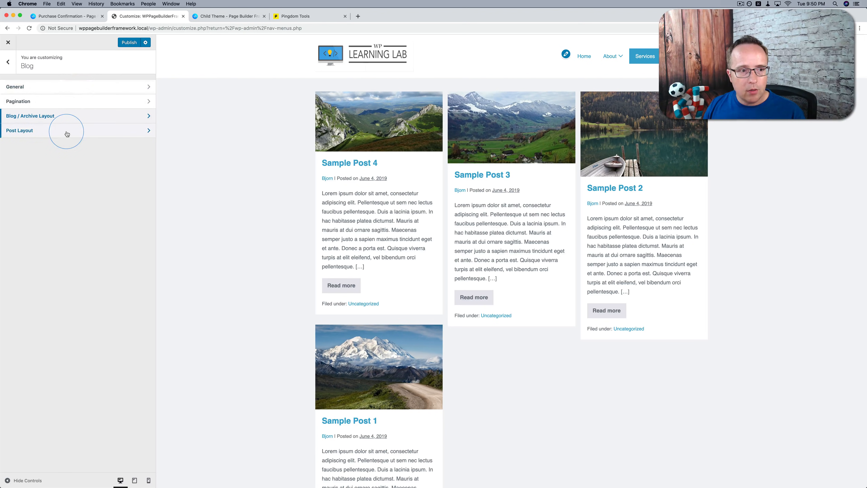
click(67, 134)
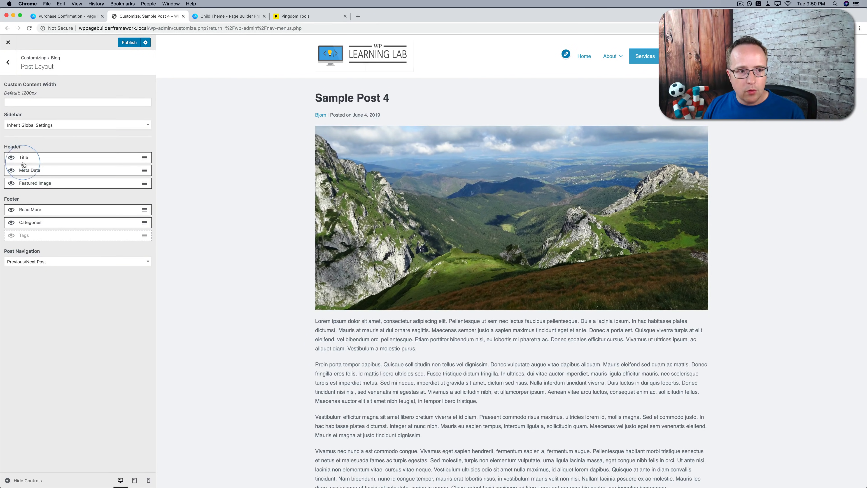
drag(38, 188, 37, 158)
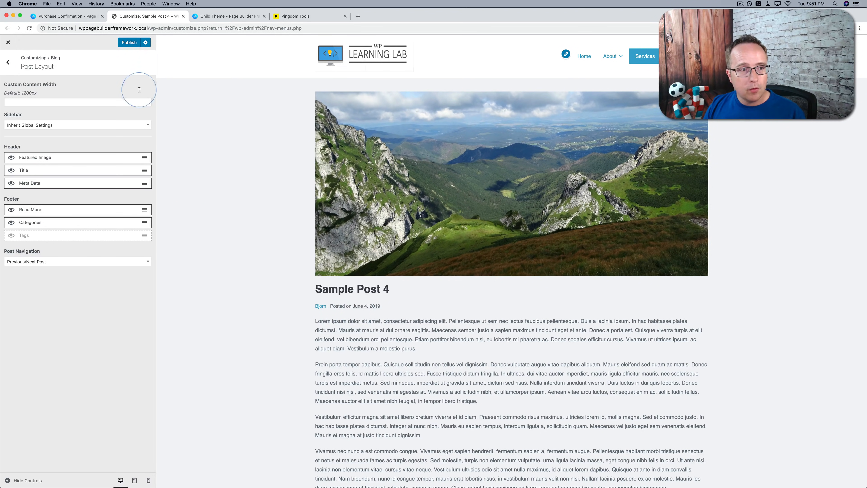
Open the Page Builder Framework pricing page and compare the annual and lifetime Premium Add-On prices
click(68, 16)
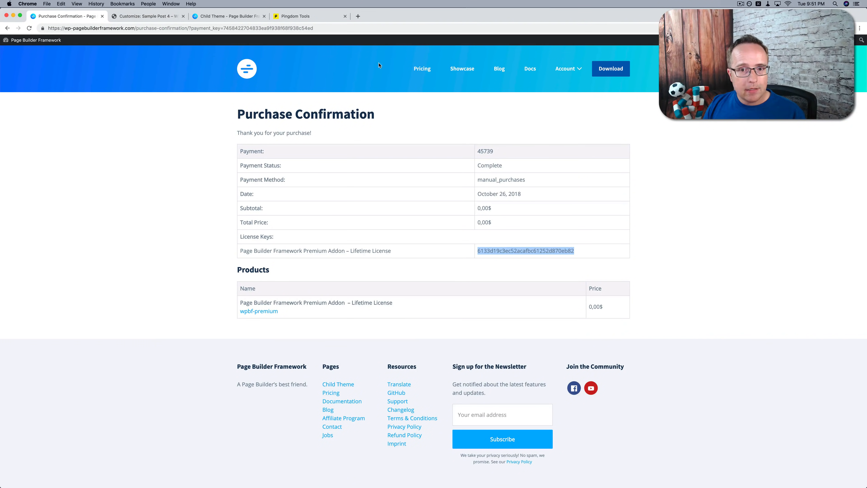
click(425, 70)
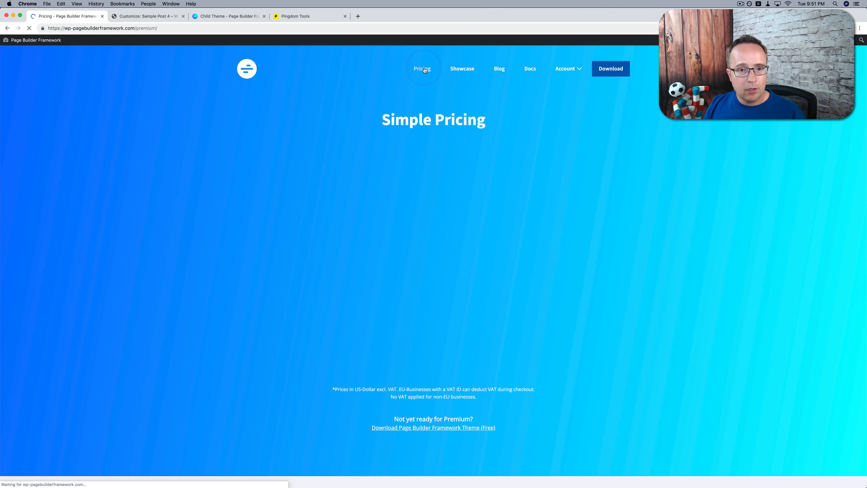
scroll(345, 180, down, 2)
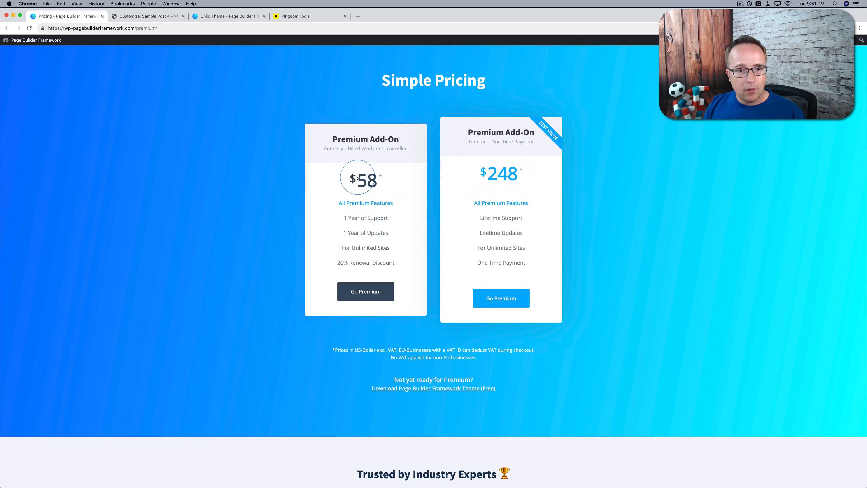
drag(358, 178, 376, 177)
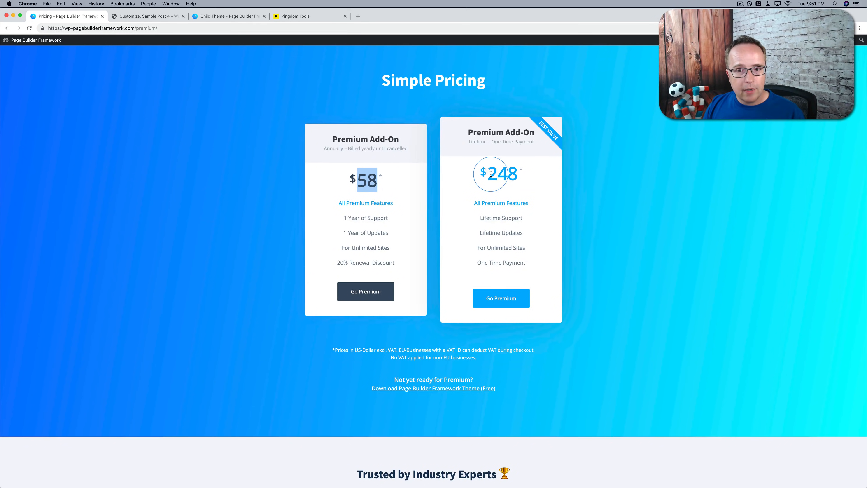
drag(487, 174, 513, 174)
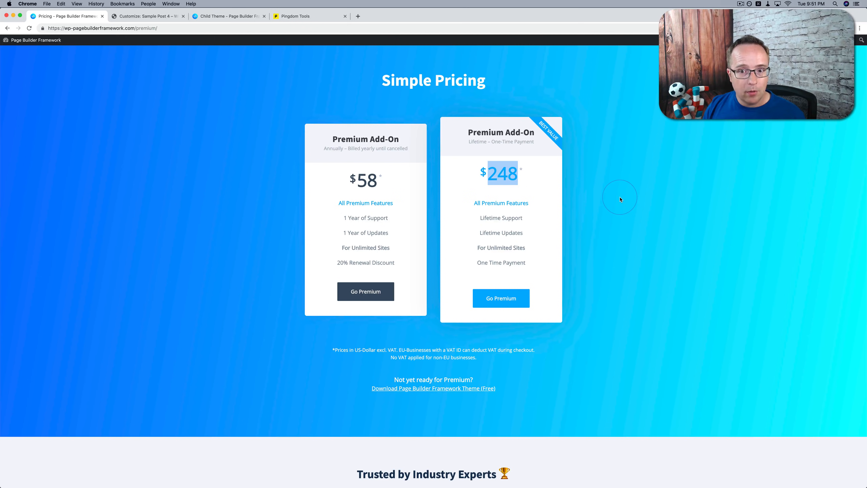
click(597, 232)
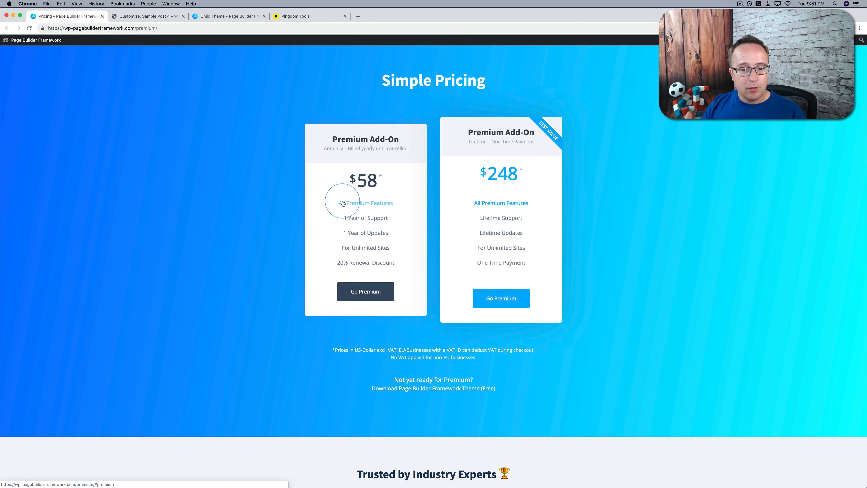
Read through the Premium Features list, the money back guarantee and the frequently asked questions on the pricing page
scroll(384, 187, up, 1)
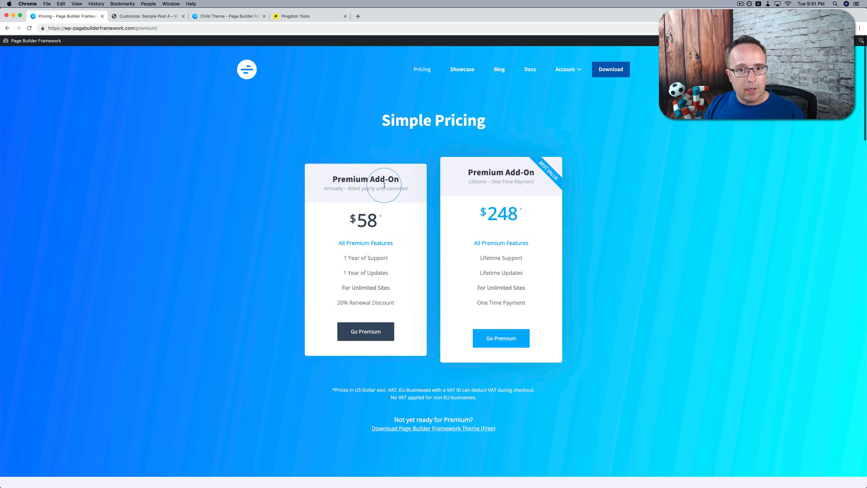
scroll(229, 167, down, 10)
scroll(229, 167, down, 8)
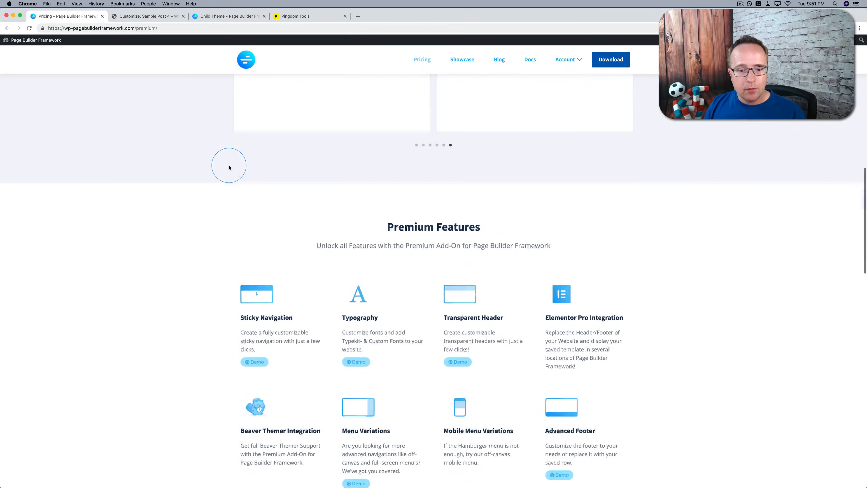
scroll(277, 189, down, 10)
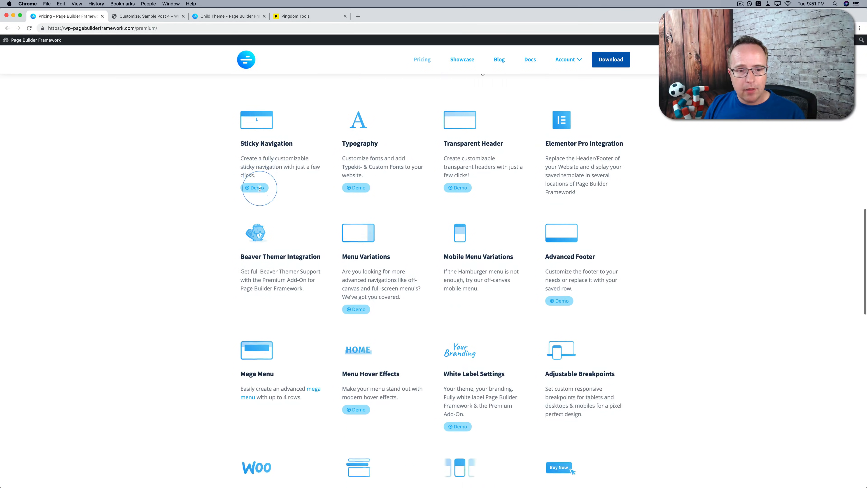
scroll(260, 188, down, 3)
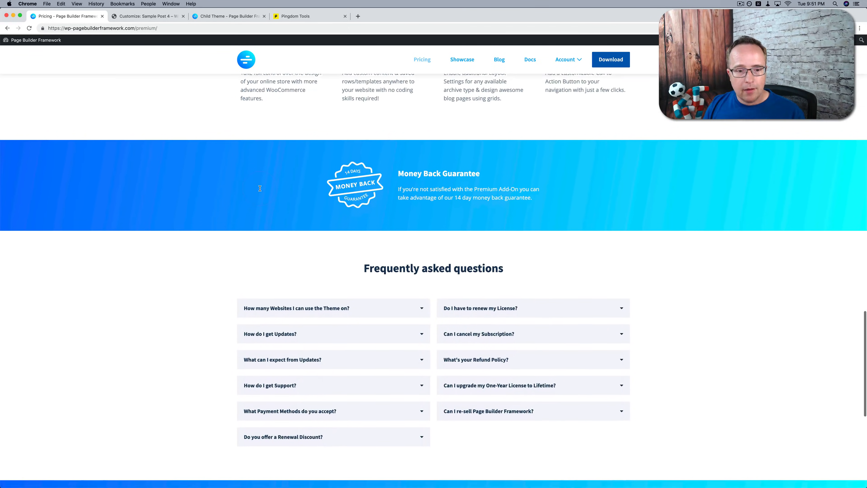
scroll(139, 252, up, 10)
Open the Page Builder Framework Showcase page and browse the example websites built with the theme
click(463, 60)
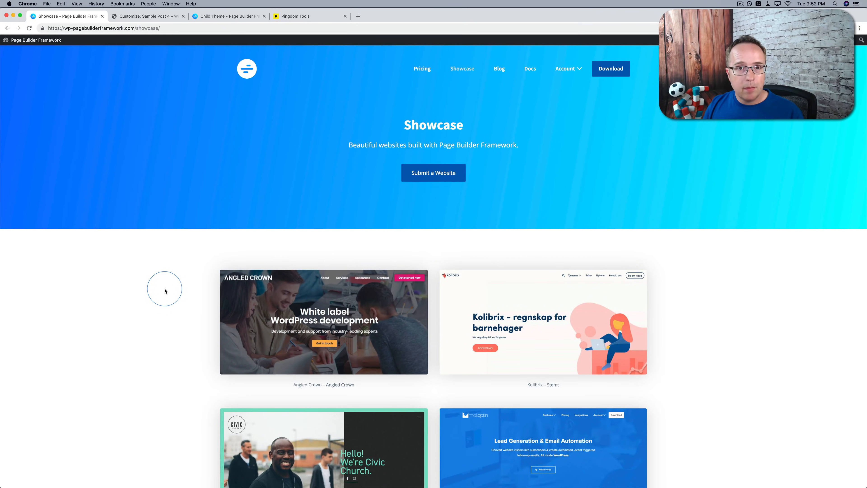
scroll(145, 289, down, 5)
scroll(146, 290, down, 9)
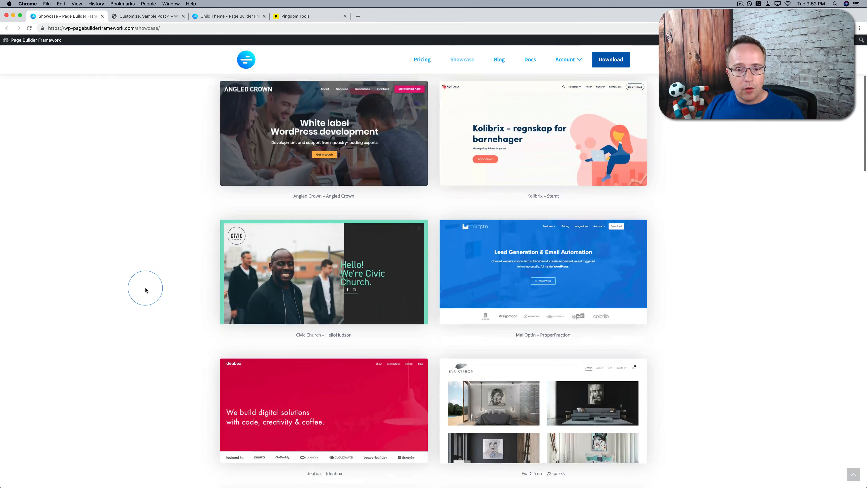
scroll(428, 214, down, 12)
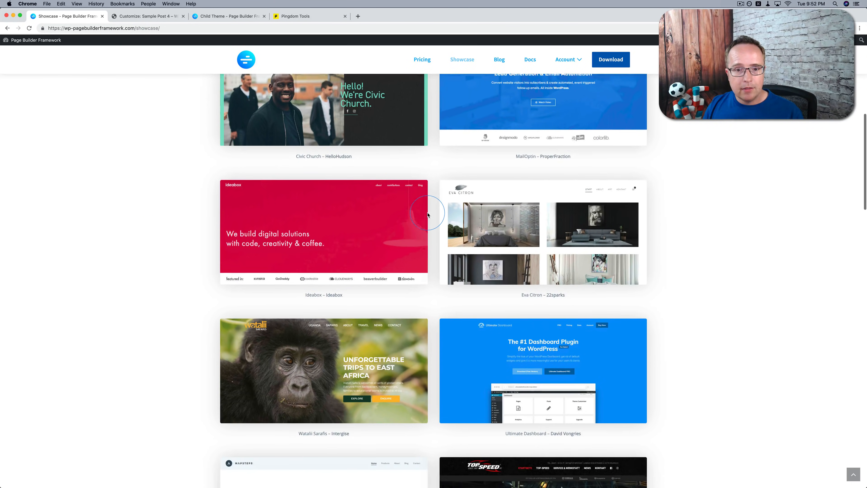
scroll(434, 264, up, 2)
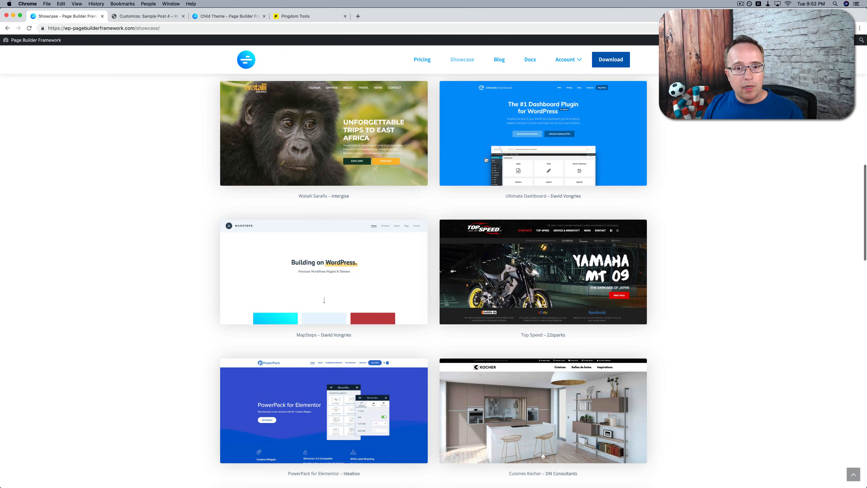
scroll(153, 203, up, 3)
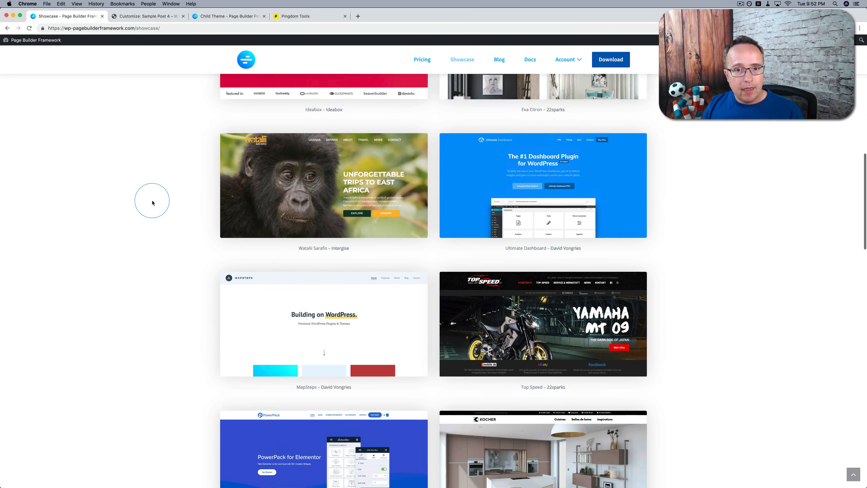